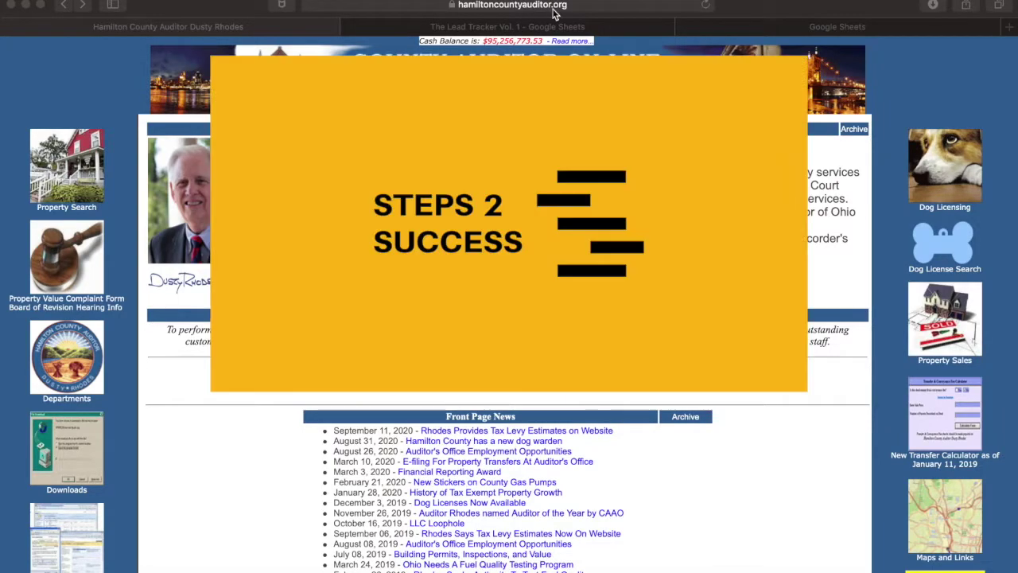
Load hamiltoncountyauditor.org in Safari via the address bar autocomplete for 'hami'.
{"action": "left_click", "coordinate": [550, 6]}
{"action": "key", "text": "BackSpace"}
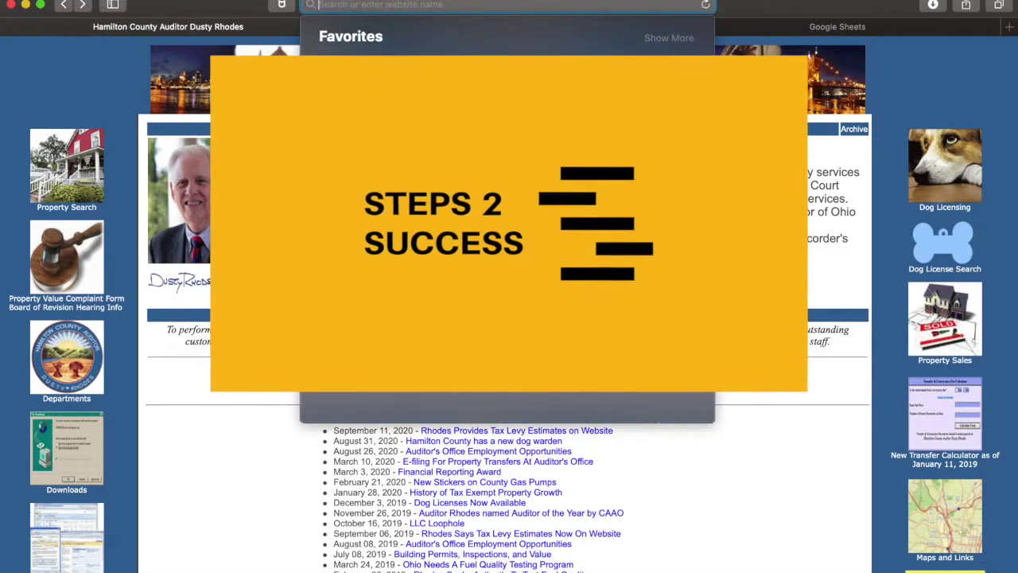
{"action": "type", "text": "hamiltoncountyauditor.org/"}
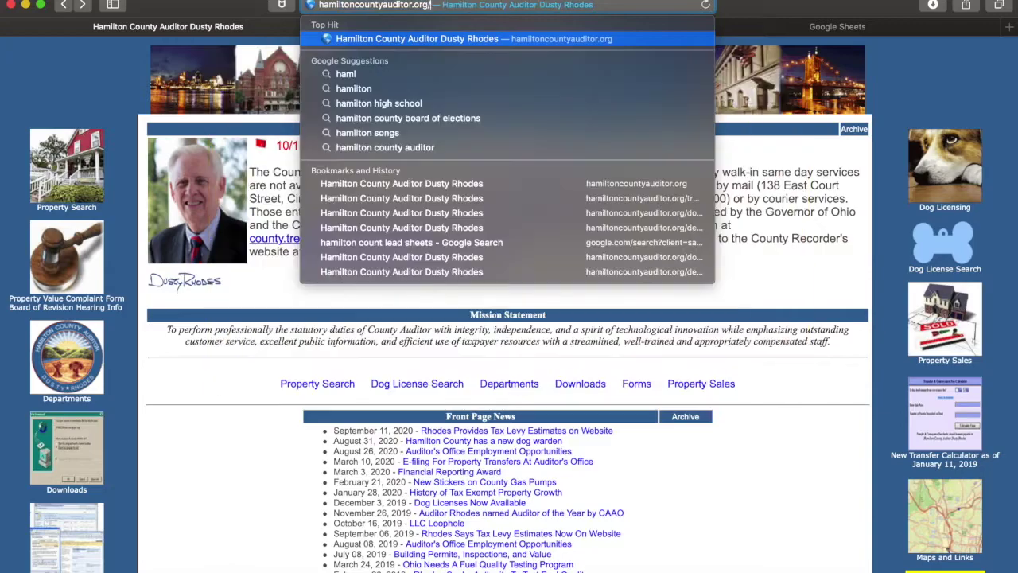
{"action": "key", "text": "Return"}
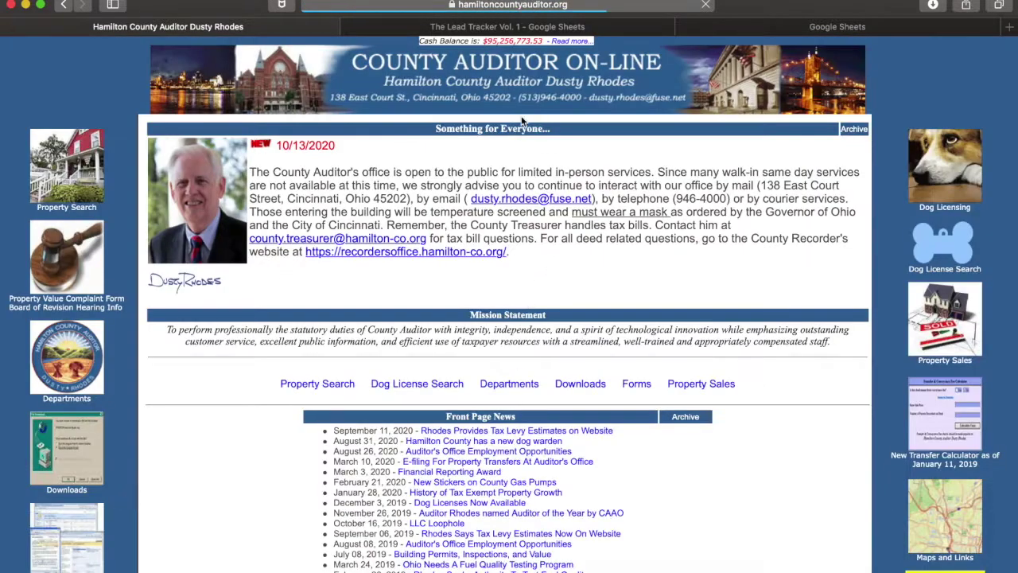
Download the '10-01-20 Current Unpaid Accounts' file from the auditor's delinquent land files page.
{"action": "left_click", "coordinate": [581, 384]}
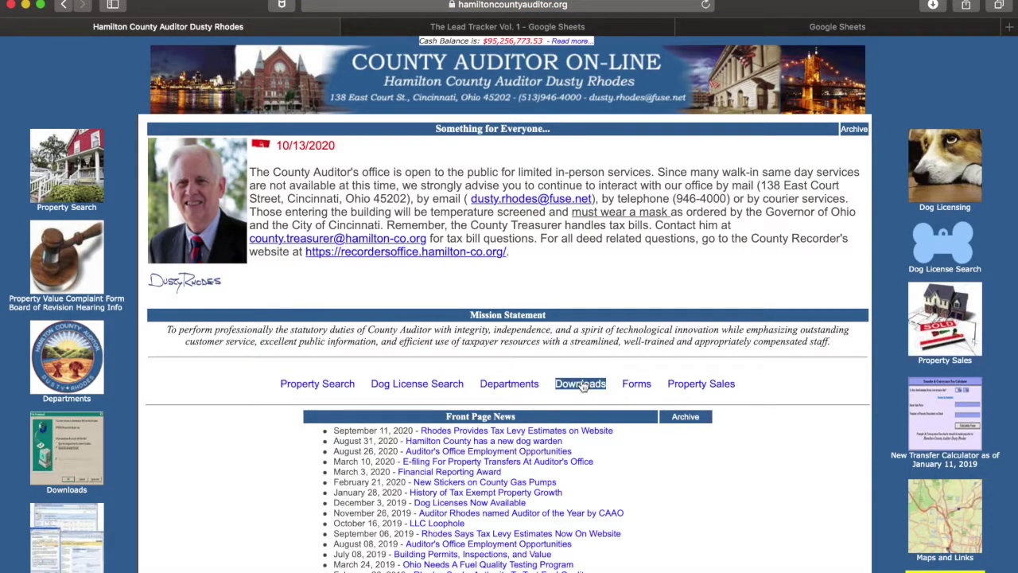
{"action": "left_click", "coordinate": [518, 340]}
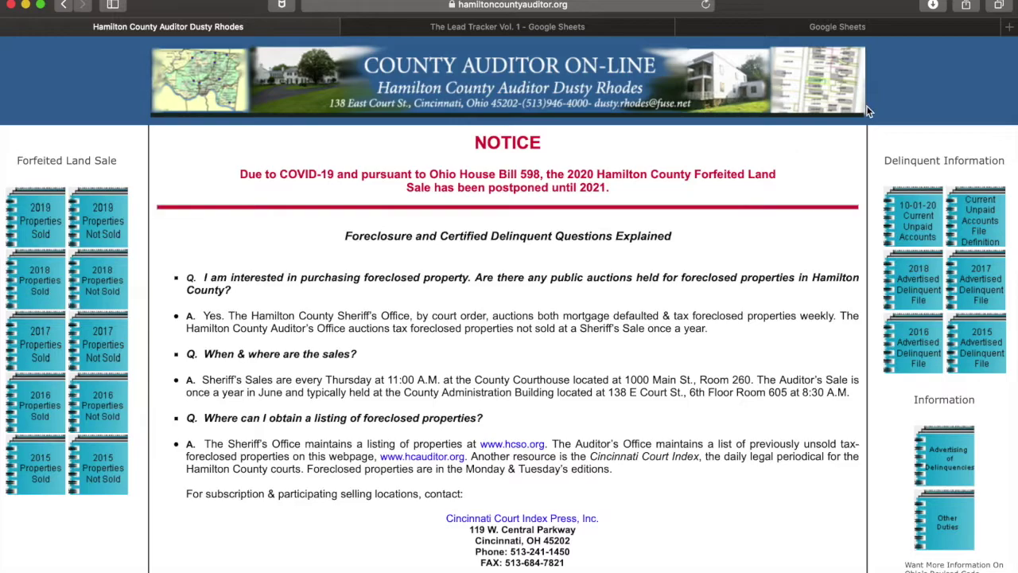
{"action": "left_click", "coordinate": [916, 233]}
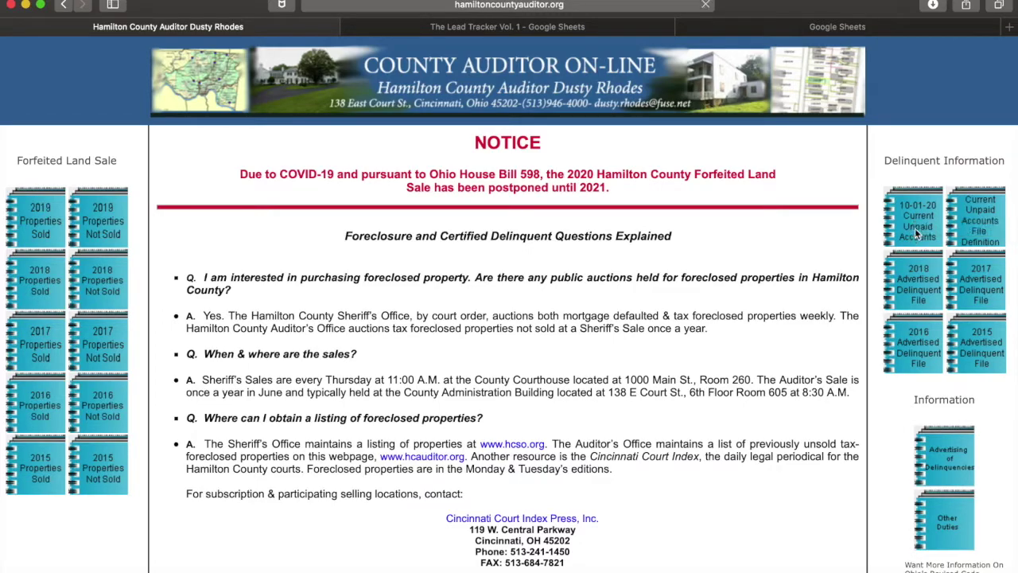
{"action": "left_click", "coordinate": [936, 6]}
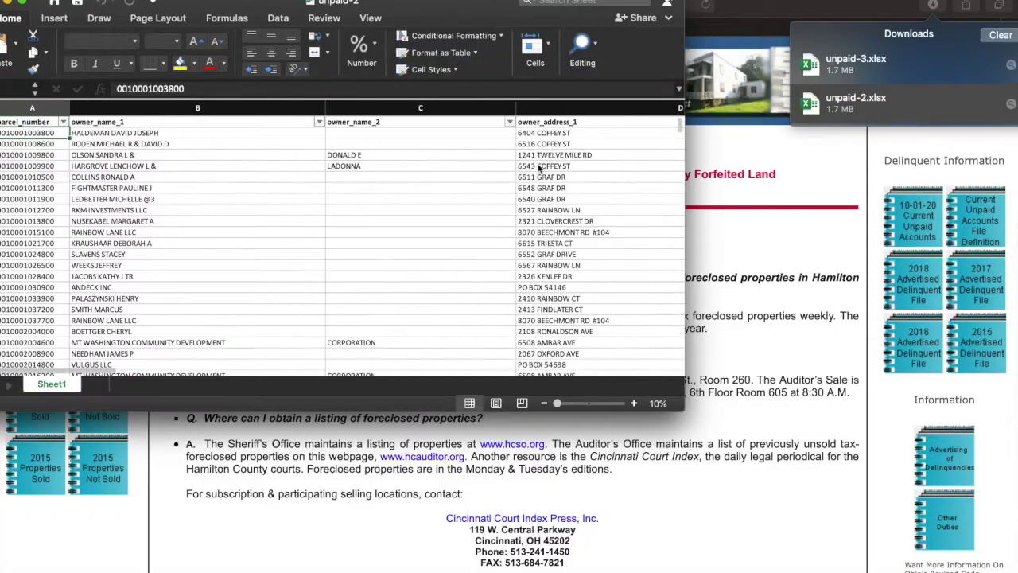
Move the unpaid-2 workbook window to the screen centre, then maximize and restore it.
{"action": "left_click_drag", "start_coordinate": [59, 7], "coordinate": [265, 83]}
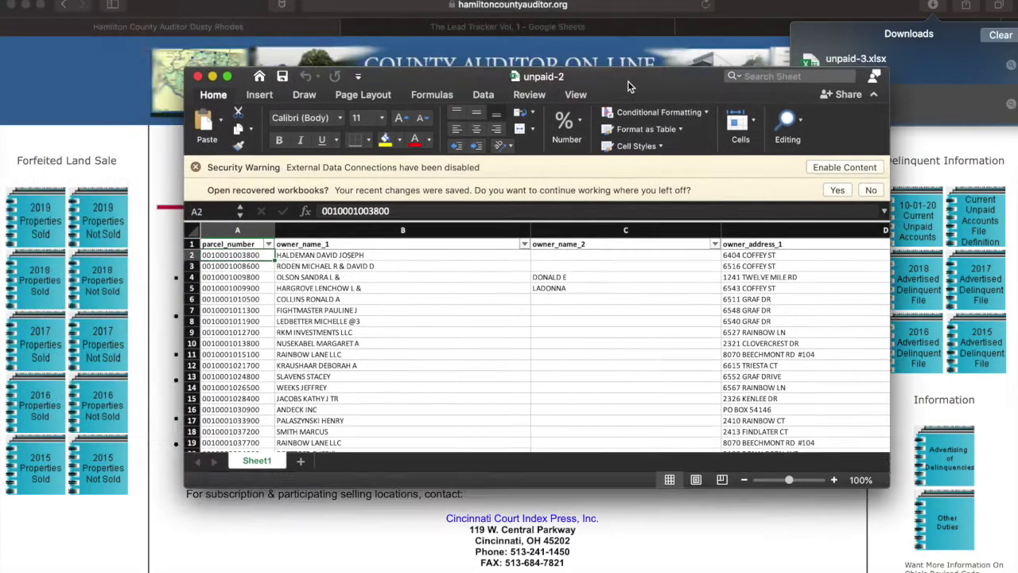
{"action": "left_click", "coordinate": [228, 77]}
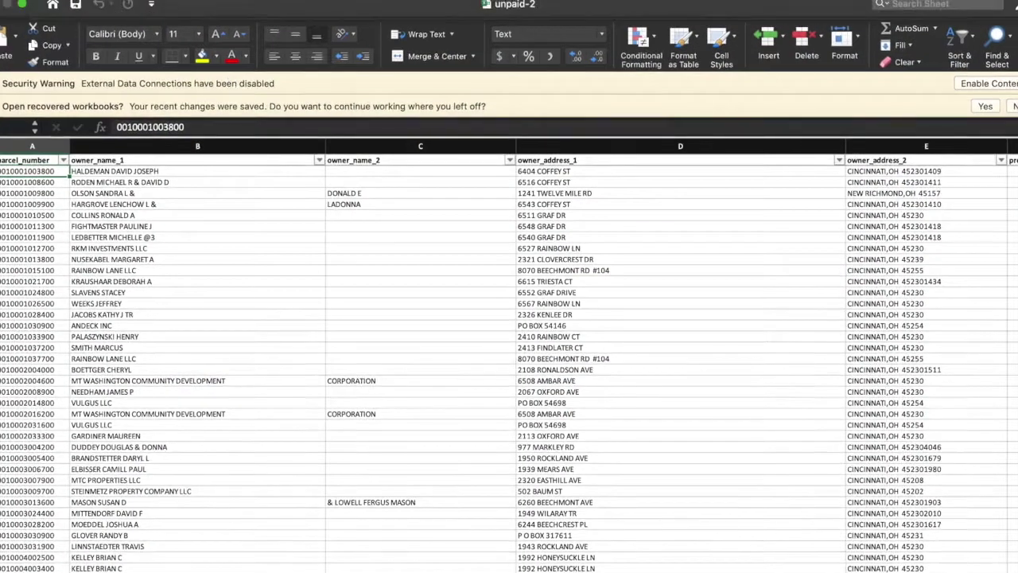
{"action": "left_click", "coordinate": [20, 6]}
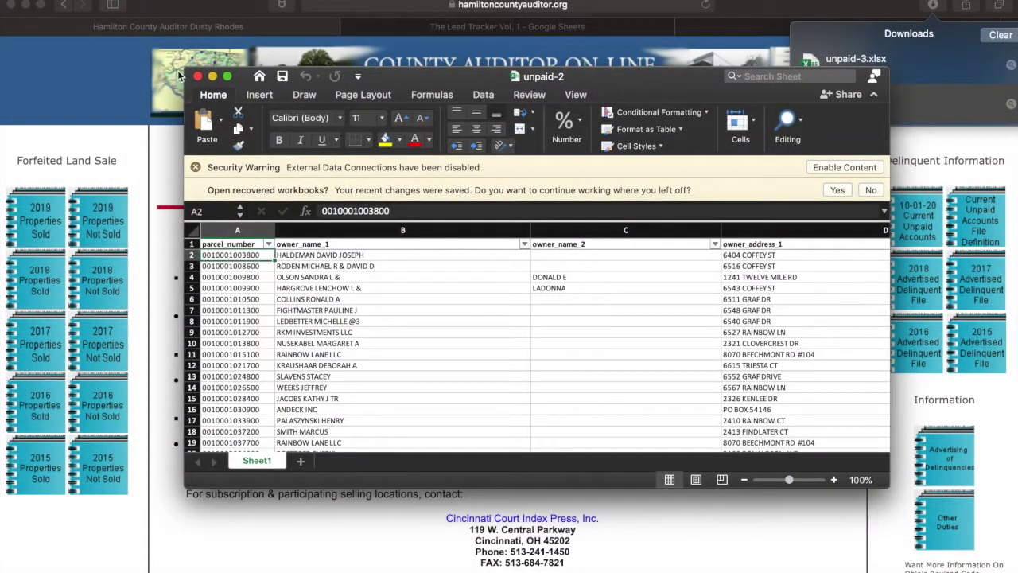
Enlarge the unpaid-2 Excel window to show more rows and columns.
{"action": "left_click_drag", "start_coordinate": [185, 68], "coordinate": [1, 1]}
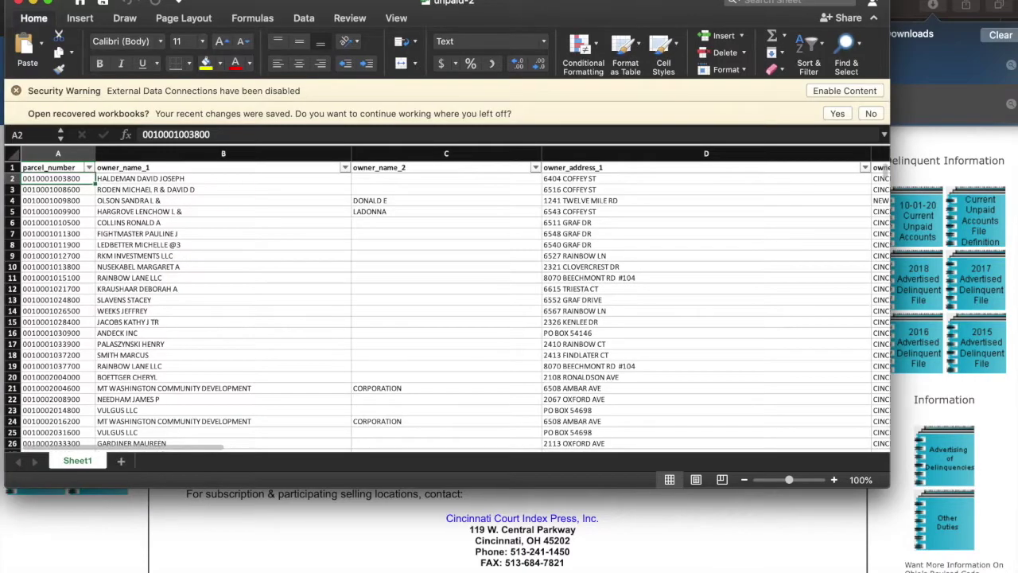
{"action": "scroll", "coordinate": [679, 300], "scroll_direction": "left", "scroll_amount": 2}
{"action": "scroll", "coordinate": [679, 300], "scroll_direction": "down", "scroll_amount": 1}
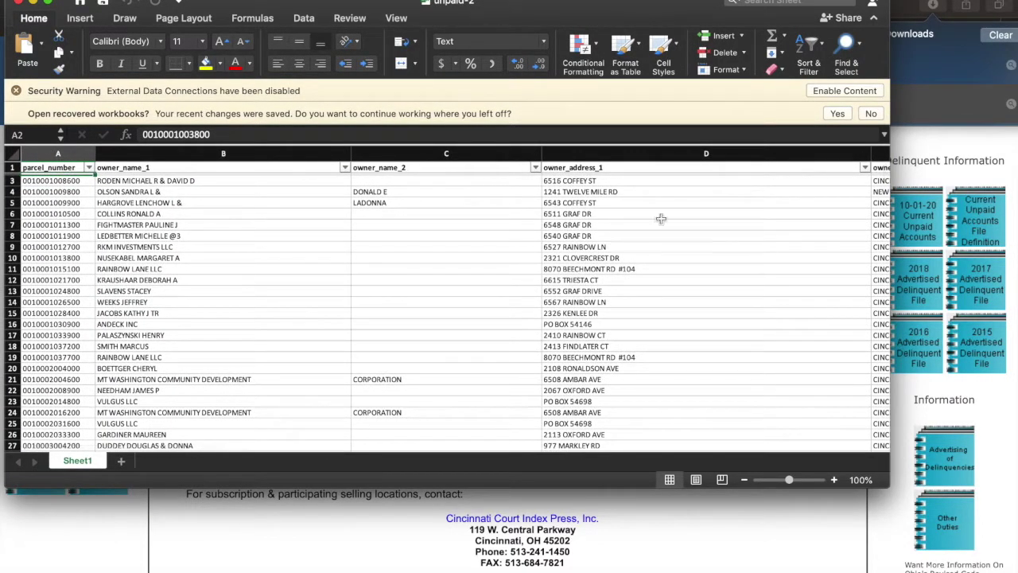
{"action": "scroll", "coordinate": [650, 253], "scroll_direction": "right", "scroll_amount": 1}
{"action": "scroll", "coordinate": [651, 253], "scroll_direction": "down", "scroll_amount": 1}
{"action": "scroll", "coordinate": [651, 253], "scroll_direction": "right", "scroll_amount": 5}
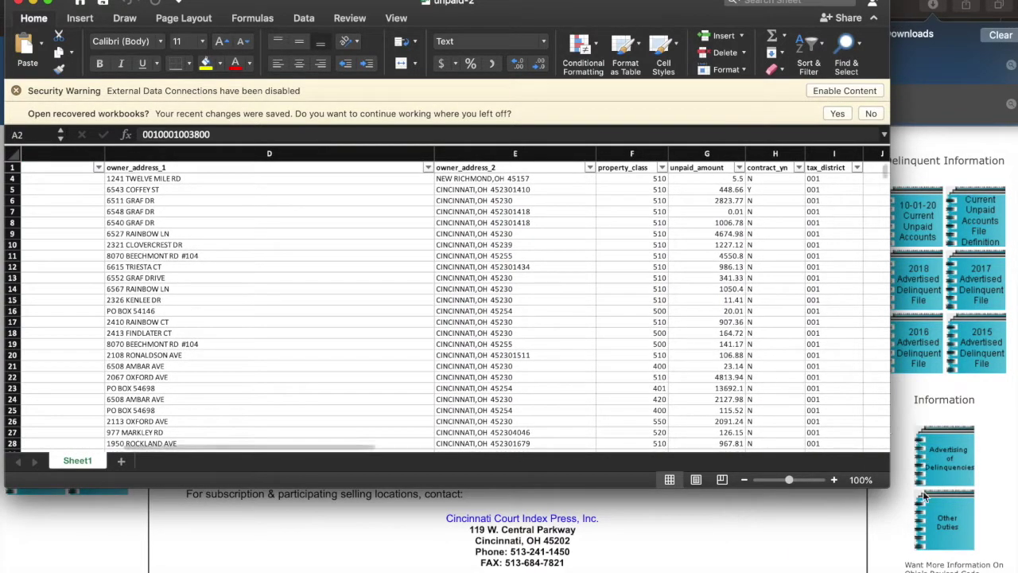
{"action": "left_click_drag", "start_coordinate": [893, 480], "coordinate": [964, 554]}
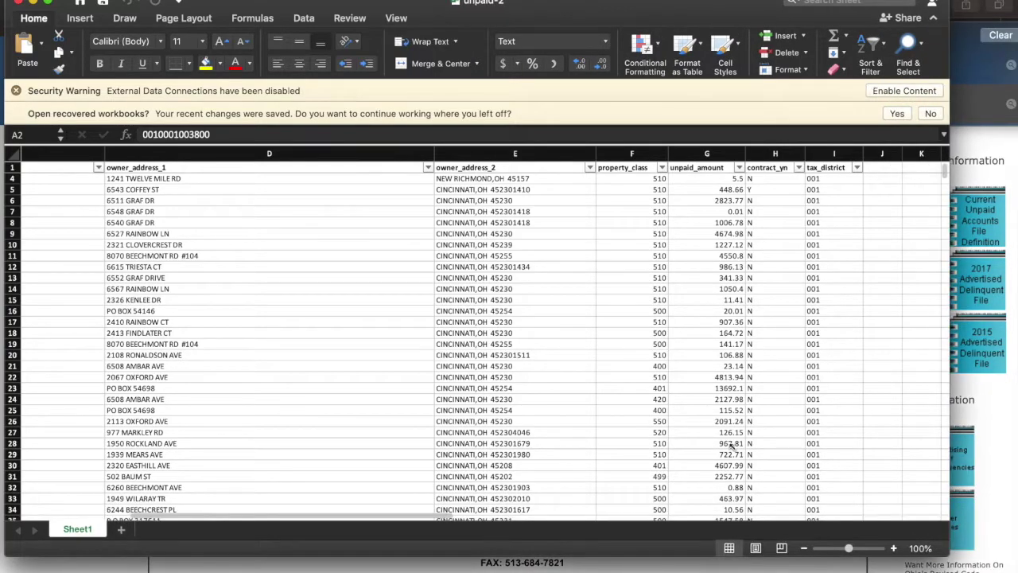
Inspect the unpaid_amount values in cells G4, G7 and G19 and browse the sheet.
{"action": "left_click", "coordinate": [726, 180]}
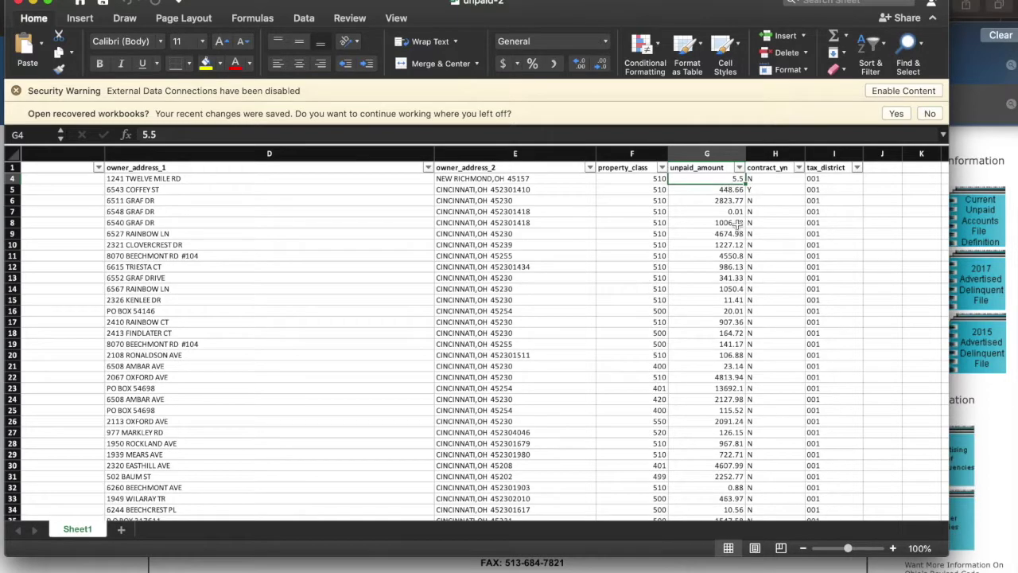
{"action": "left_click", "coordinate": [735, 212]}
{"action": "left_click", "coordinate": [731, 346]}
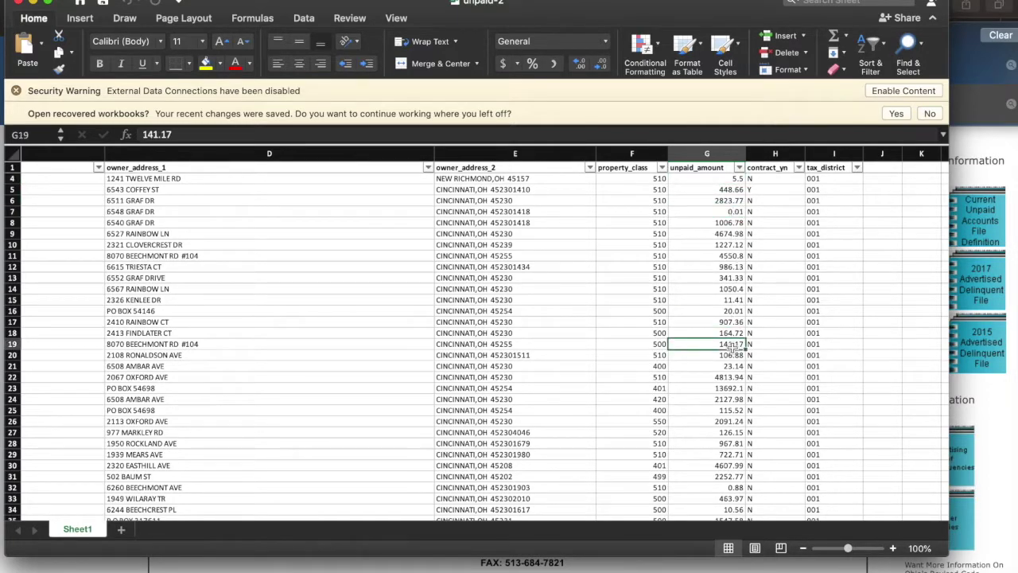
{"action": "scroll", "coordinate": [364, 291], "scroll_direction": "left", "scroll_amount": 10}
{"action": "scroll", "coordinate": [363, 292], "scroll_direction": "up", "scroll_amount": 1}
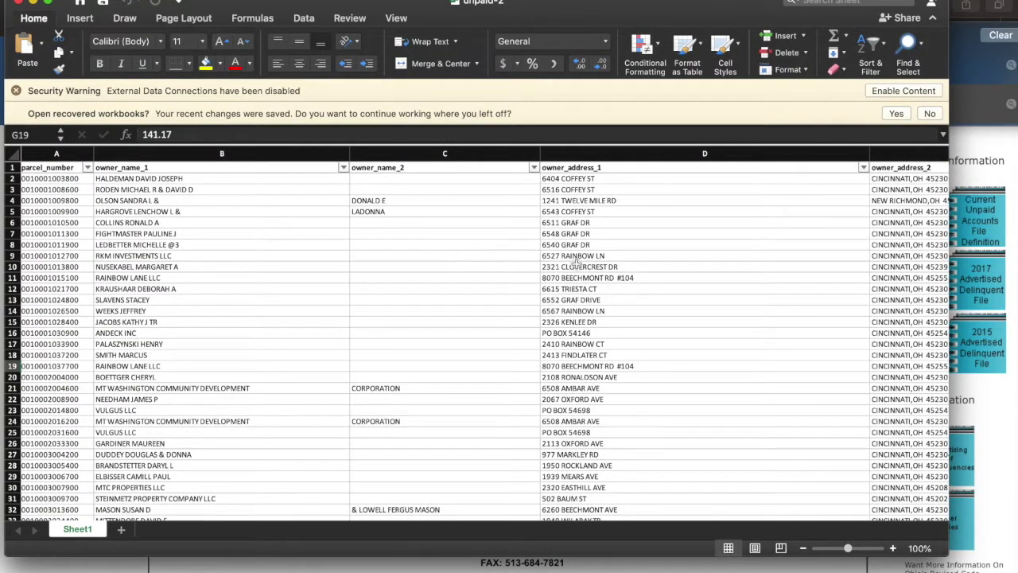
{"action": "scroll", "coordinate": [578, 261], "scroll_direction": "right", "scroll_amount": 5}
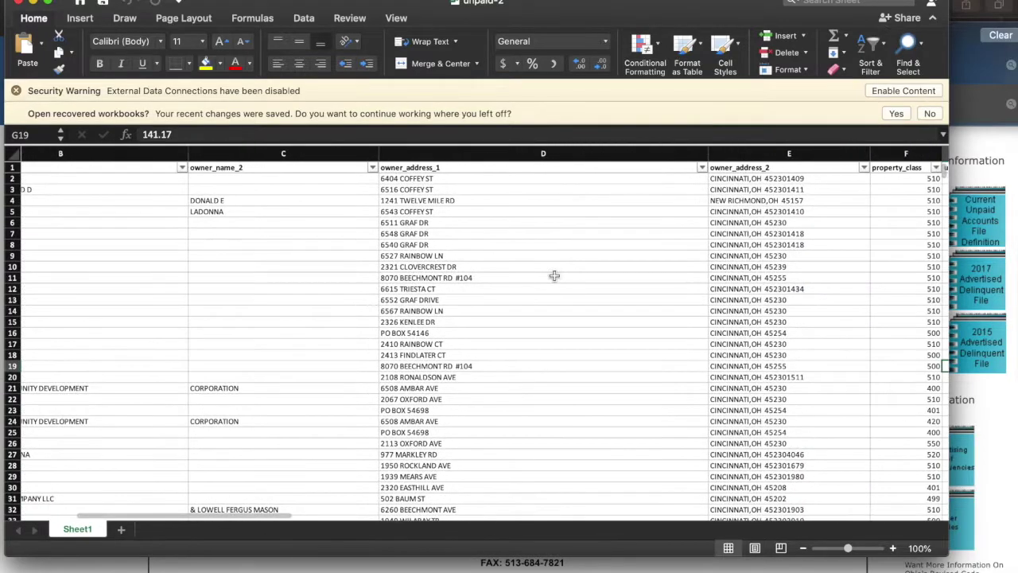
{"action": "scroll", "coordinate": [554, 275], "scroll_direction": "right", "scroll_amount": 5}
{"action": "scroll", "coordinate": [549, 297], "scroll_direction": "up", "scroll_amount": 1}
{"action": "scroll", "coordinate": [549, 297], "scroll_direction": "left", "scroll_amount": 3}
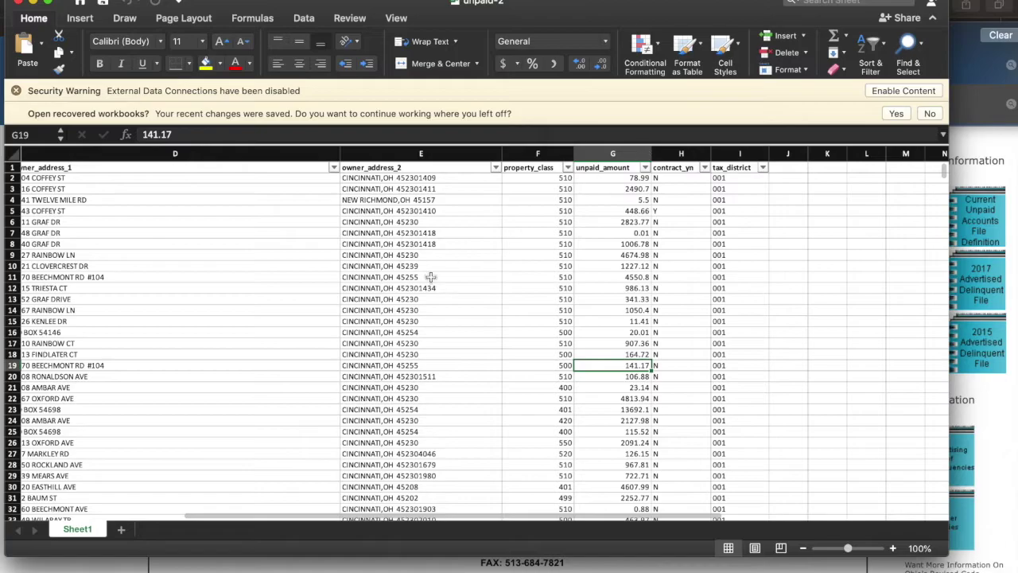
{"action": "scroll", "coordinate": [437, 274], "scroll_direction": "left", "scroll_amount": 5}
{"action": "scroll", "coordinate": [433, 276], "scroll_direction": "down", "scroll_amount": 20}
{"action": "scroll", "coordinate": [421, 277], "scroll_direction": "up", "scroll_amount": 20}
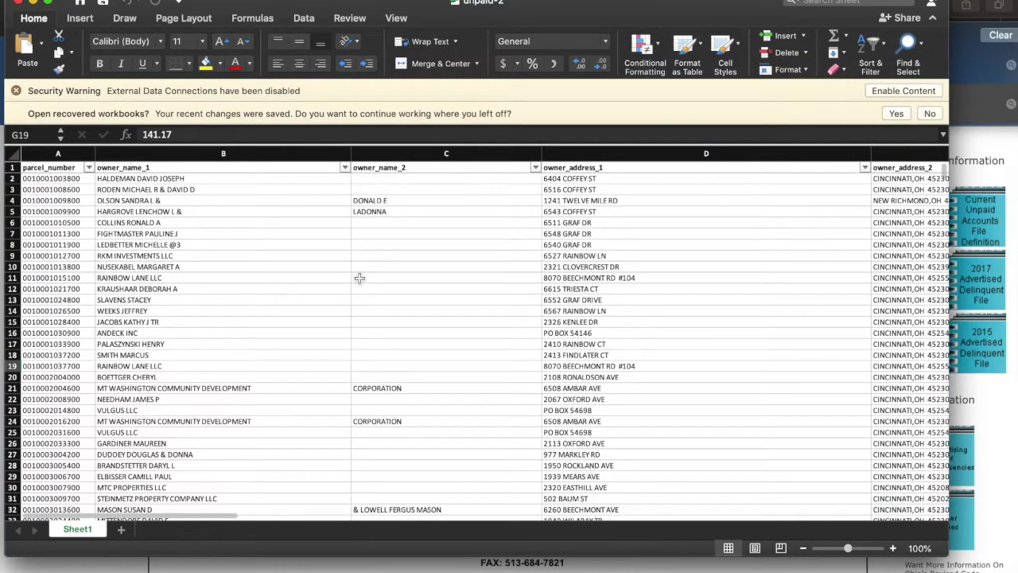
Return to the parcel_number header in A1 and review the remaining columns.
{"action": "left_click", "coordinate": [60, 168]}
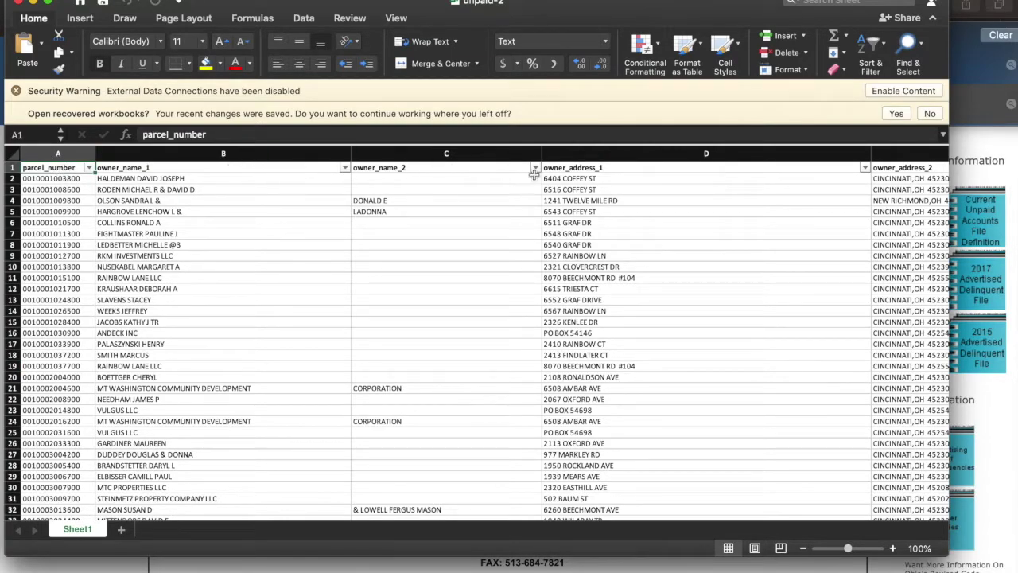
{"action": "scroll", "coordinate": [685, 255], "scroll_direction": "right", "scroll_amount": 5}
{"action": "scroll", "coordinate": [685, 256], "scroll_direction": "right", "scroll_amount": 5}
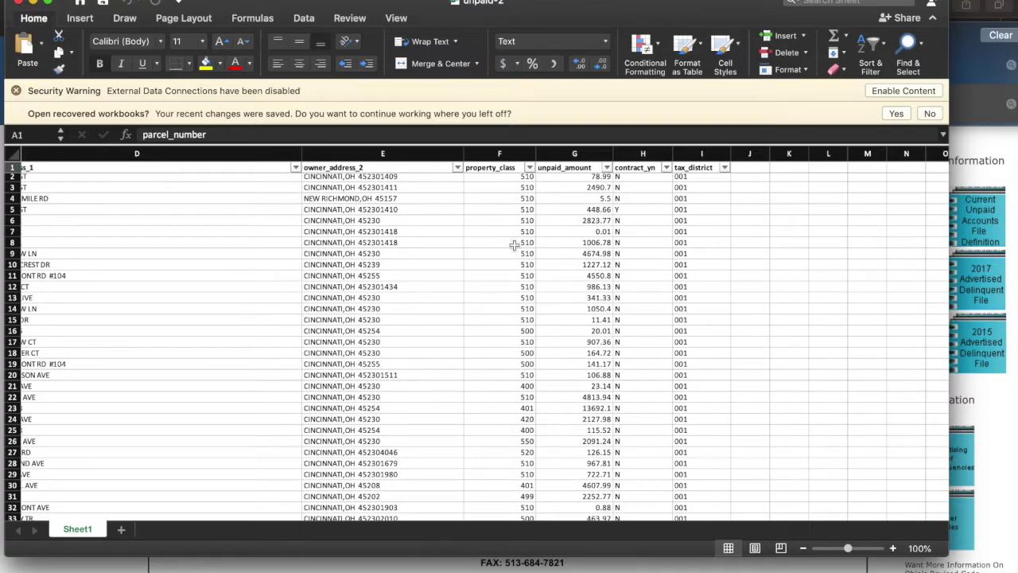
{"action": "scroll", "coordinate": [515, 247], "scroll_direction": "down", "scroll_amount": 3}
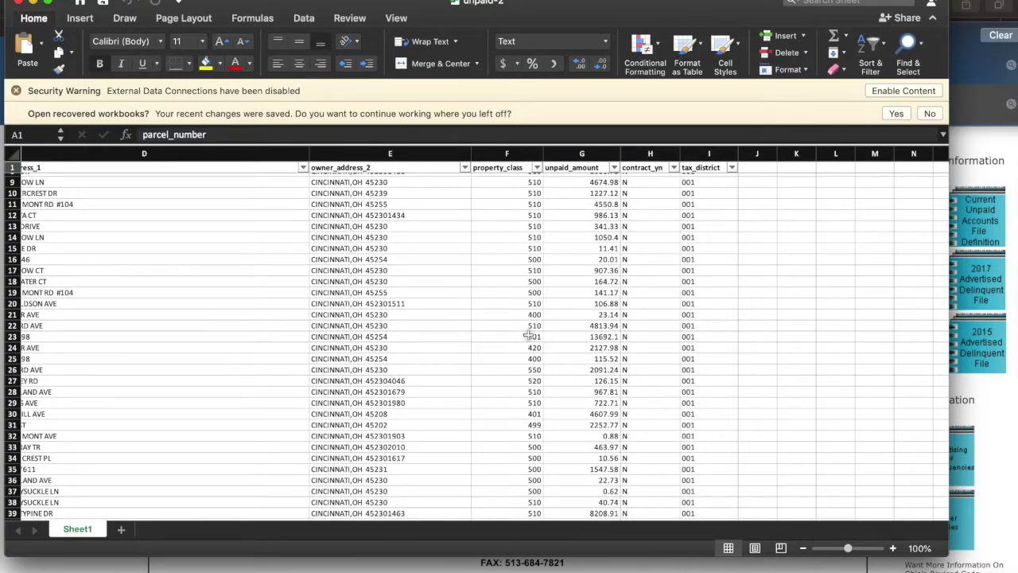
{"action": "scroll", "coordinate": [577, 326], "scroll_direction": "up", "scroll_amount": 3}
{"action": "scroll", "coordinate": [589, 302], "scroll_direction": "left", "scroll_amount": 1}
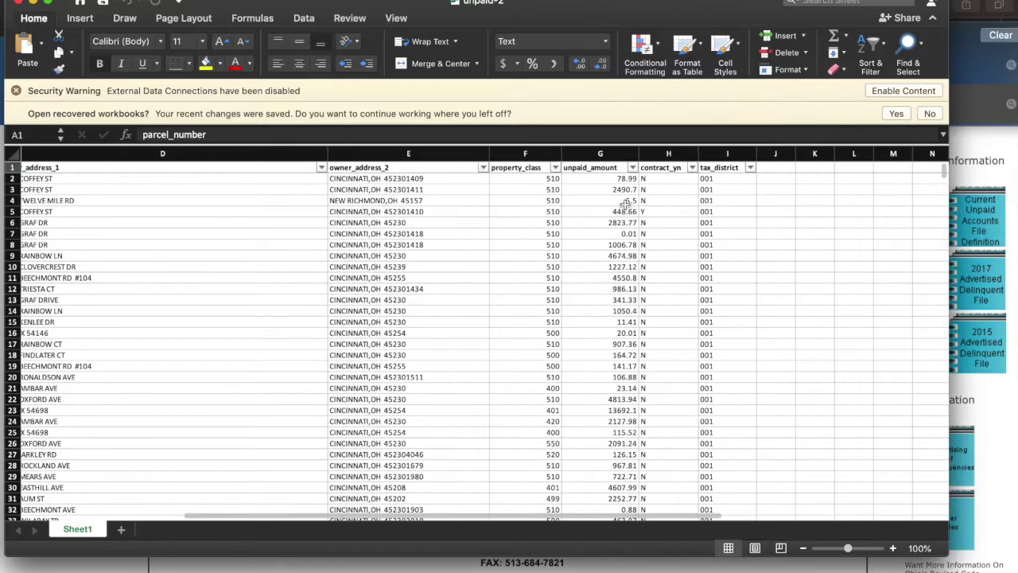
Select the unpaid_amount column G and bring up Conditional Formatting's Highlight Cells Rules.
{"action": "left_click", "coordinate": [608, 154]}
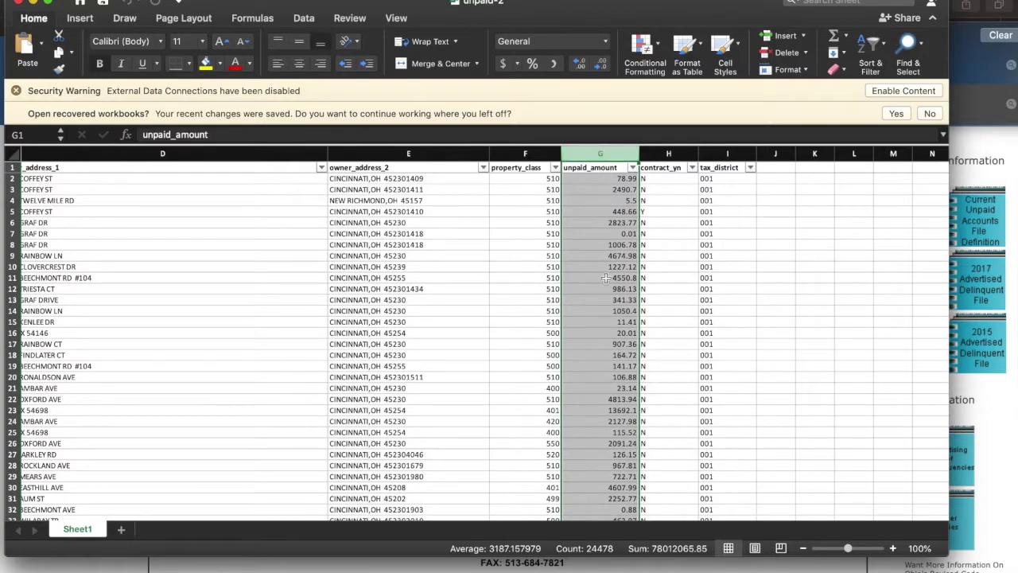
{"action": "left_click", "coordinate": [645, 53]}
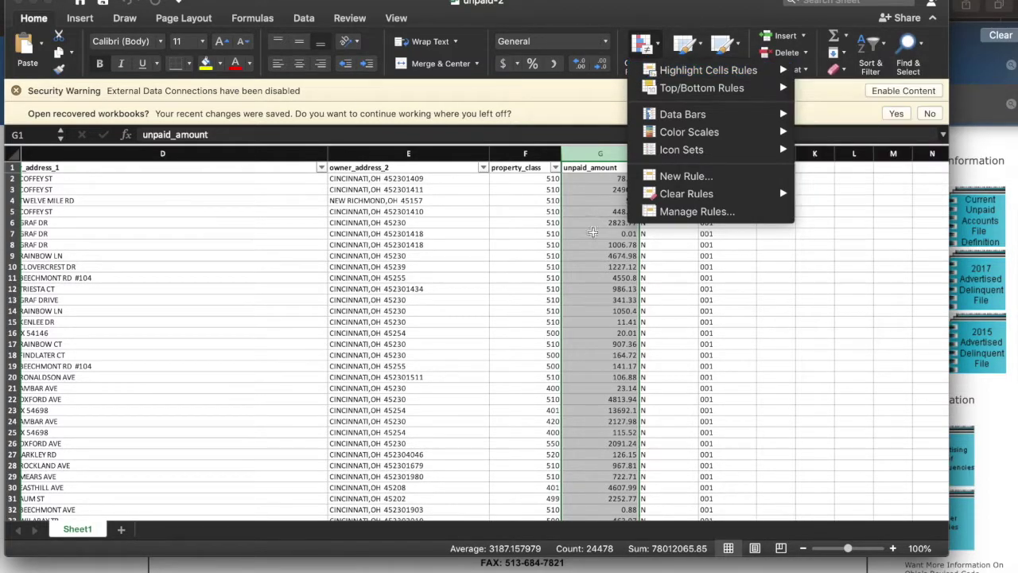
{"action": "mouse_move", "coordinate": [691, 90]}
{"action": "mouse_move", "coordinate": [783, 70]}
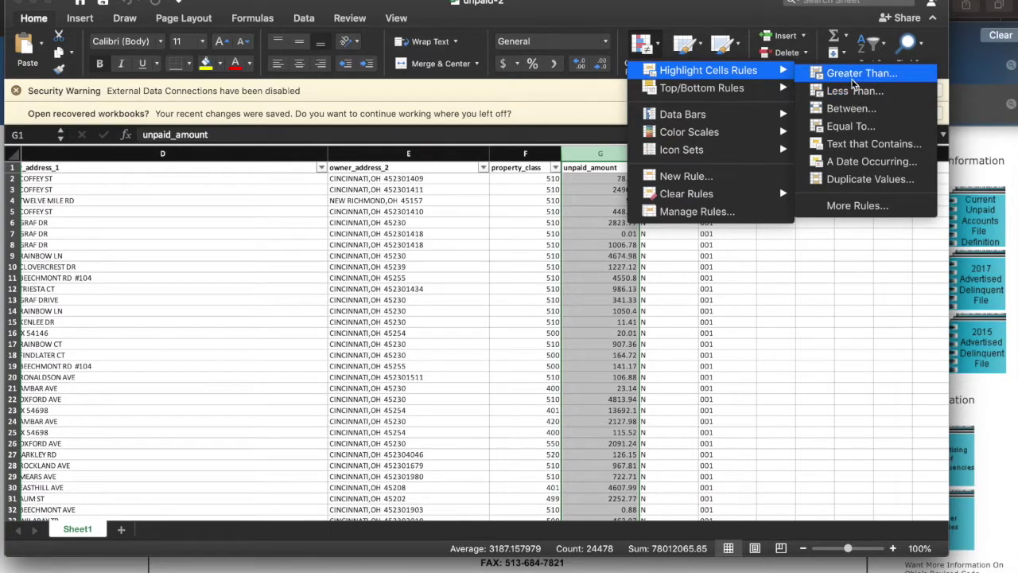
Highlight unpaid_amount values greater than 4999 with Light Red Fill and Dark Red Text.
{"action": "left_click", "coordinate": [852, 76]}
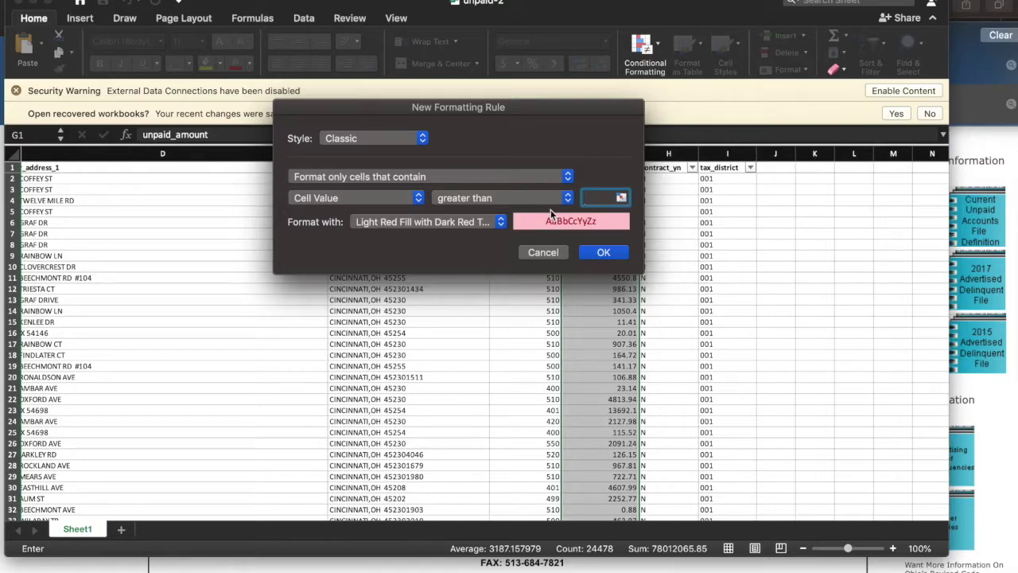
{"action": "type", "text": "4999"}
{"action": "left_click", "coordinate": [599, 251]}
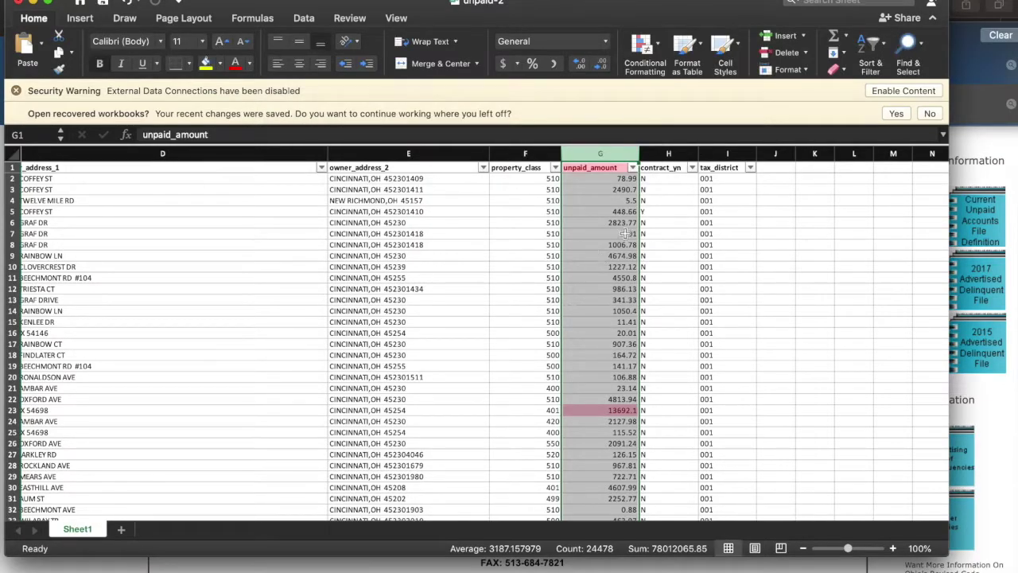
{"action": "left_click", "coordinate": [688, 235]}
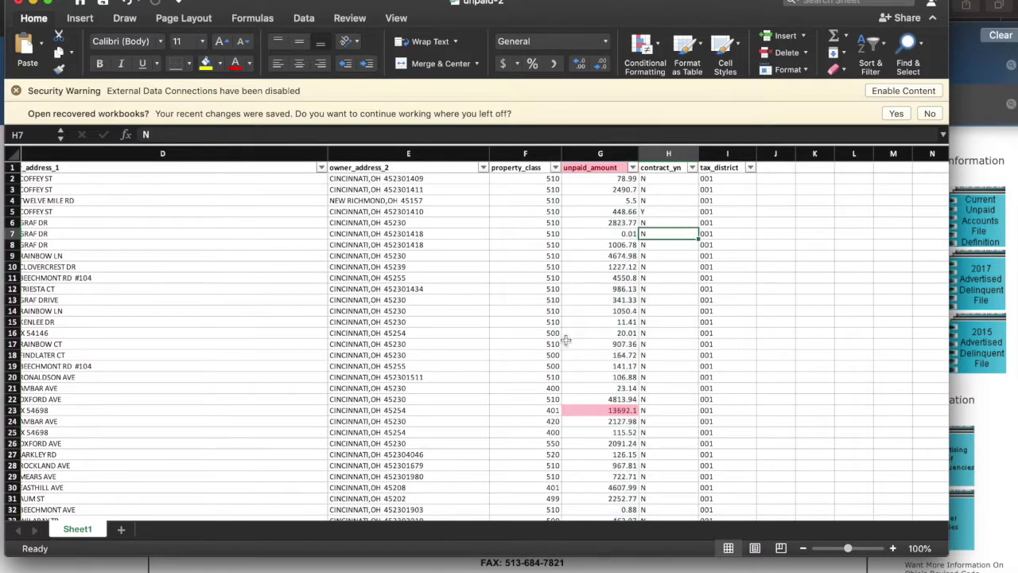
{"action": "scroll", "coordinate": [566, 341], "scroll_direction": "down", "scroll_amount": 5}
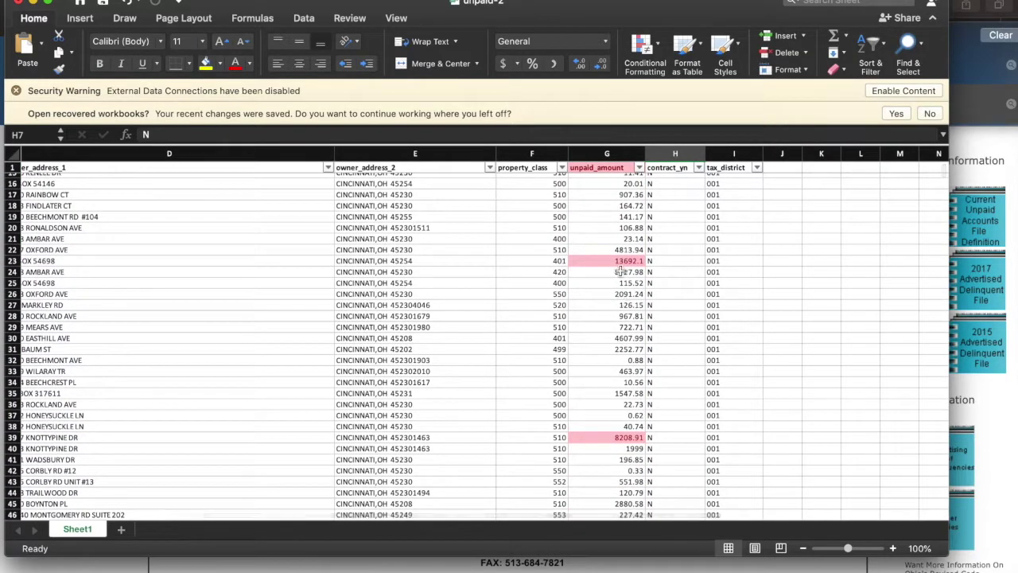
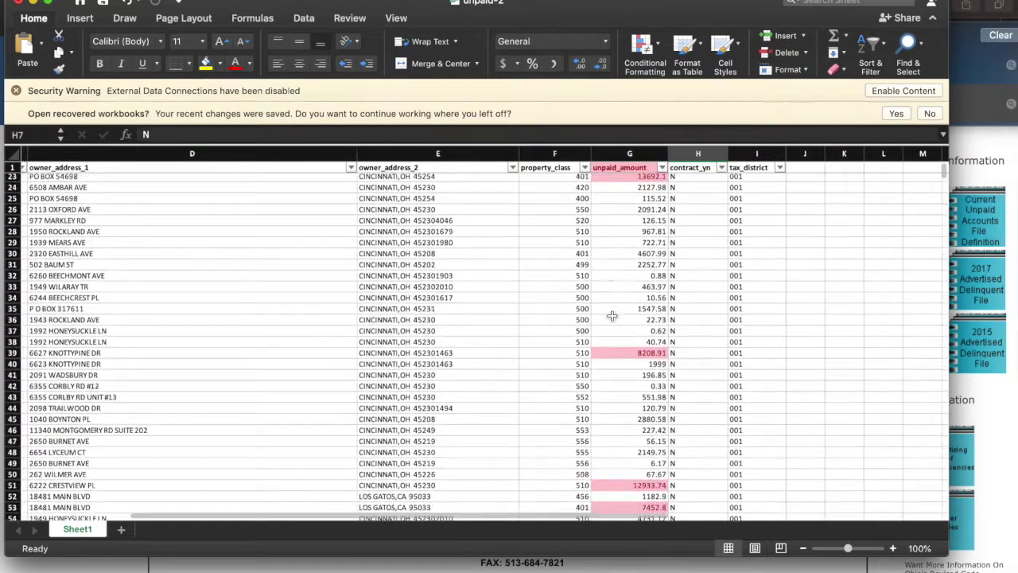
Sort the unpaid-2 table by unpaid_amount cell color, with Rose-filled cells on top.
{"action": "scroll", "coordinate": [700, 308], "scroll_direction": "down", "scroll_amount": 4}
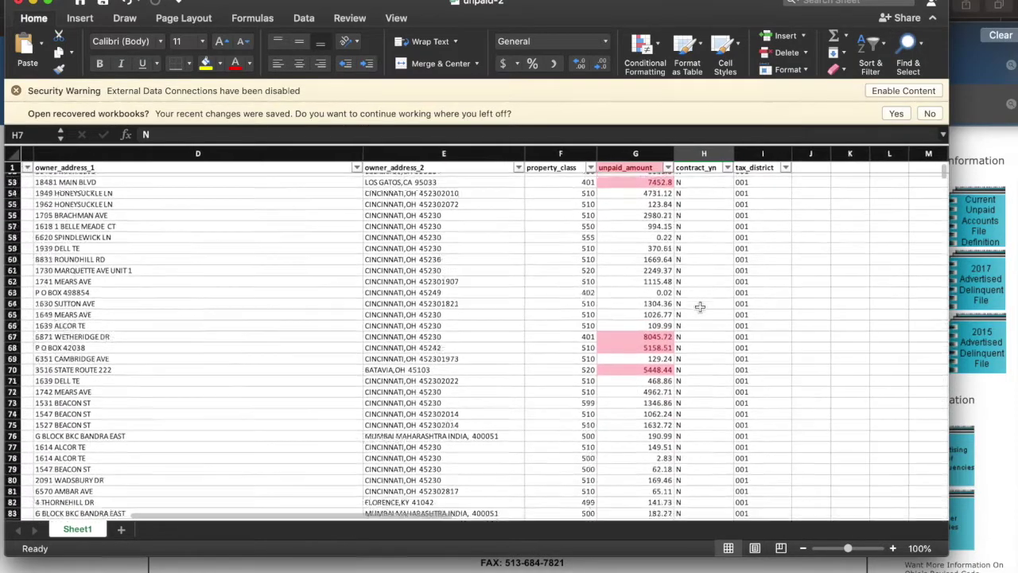
{"action": "scroll", "coordinate": [648, 364], "scroll_direction": "down", "scroll_amount": 1}
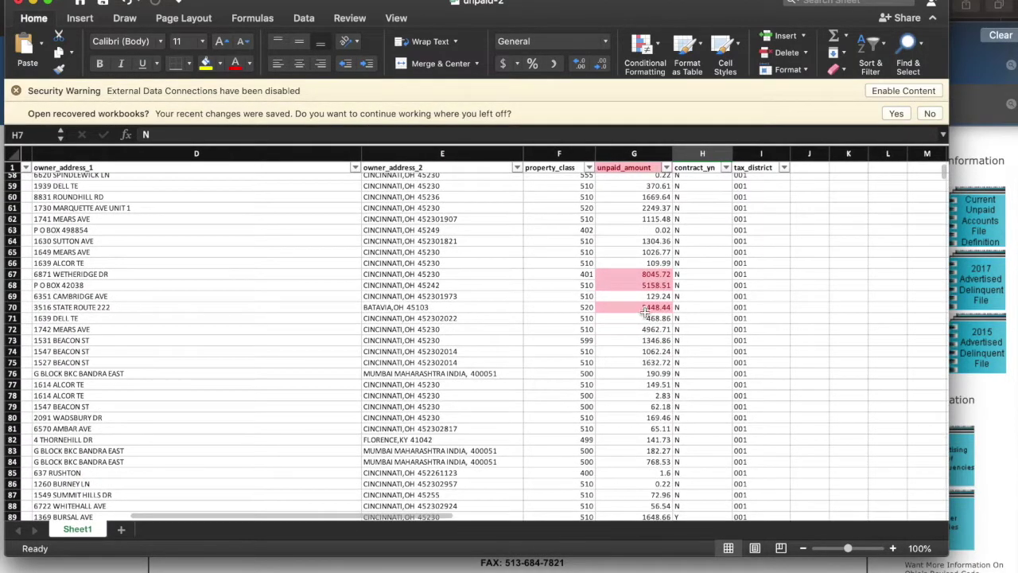
{"action": "scroll", "coordinate": [647, 371], "scroll_direction": "down", "scroll_amount": 15}
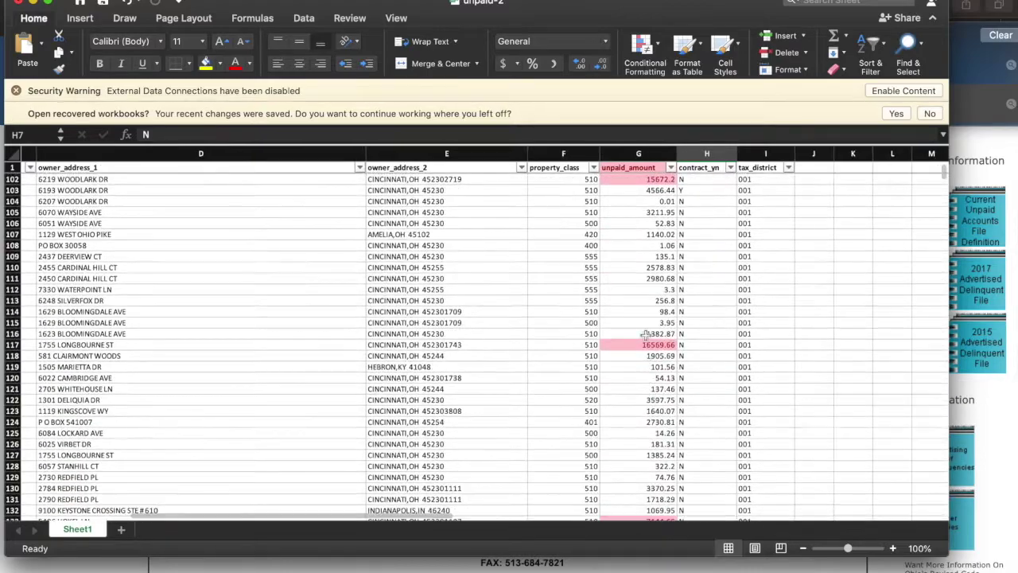
{"action": "scroll", "coordinate": [641, 233], "scroll_direction": "up", "scroll_amount": 20}
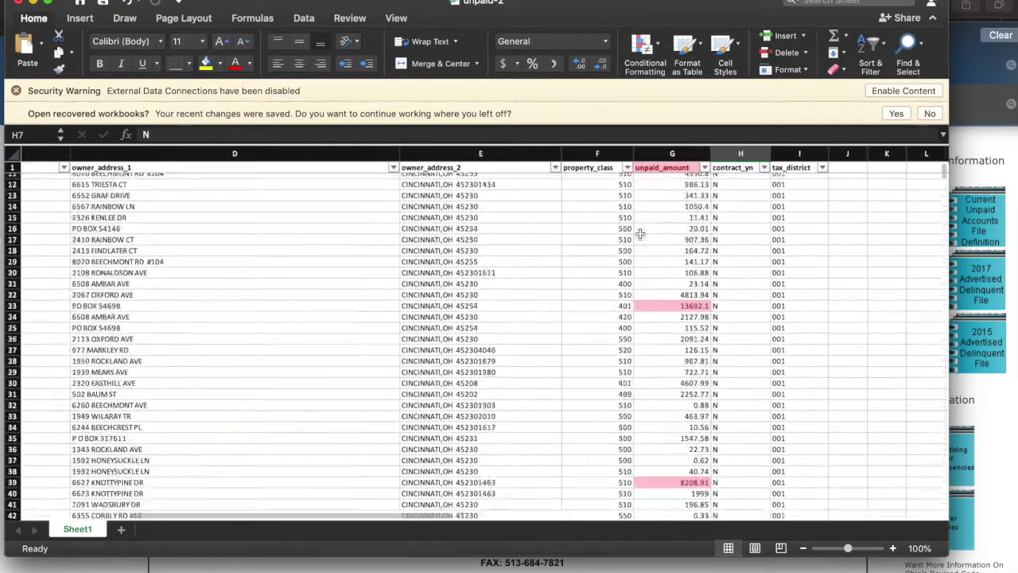
{"action": "scroll", "coordinate": [641, 233], "scroll_direction": "left", "scroll_amount": 5}
{"action": "scroll", "coordinate": [644, 230], "scroll_direction": "right", "scroll_amount": 6}
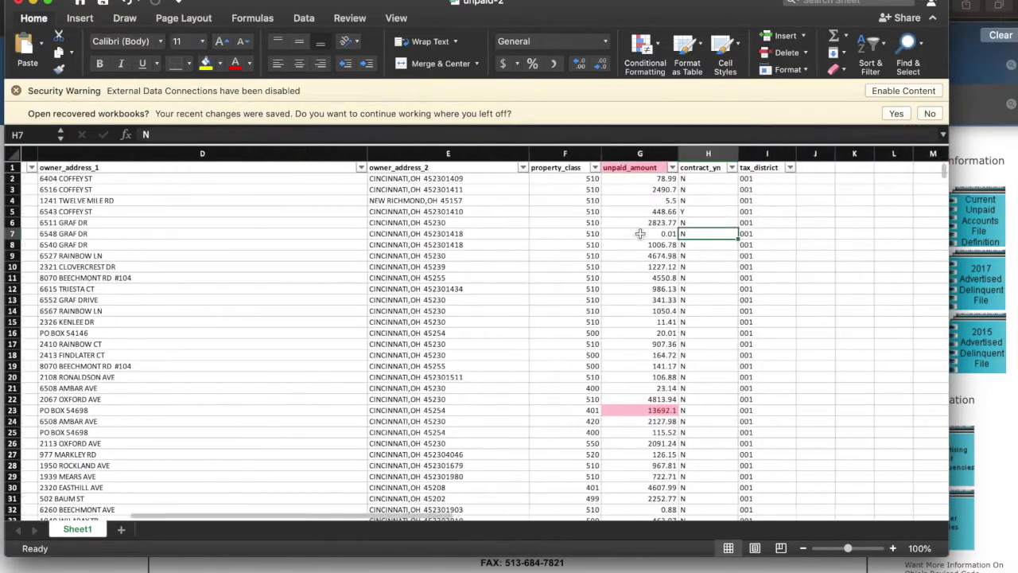
{"action": "left_click", "coordinate": [666, 153]}
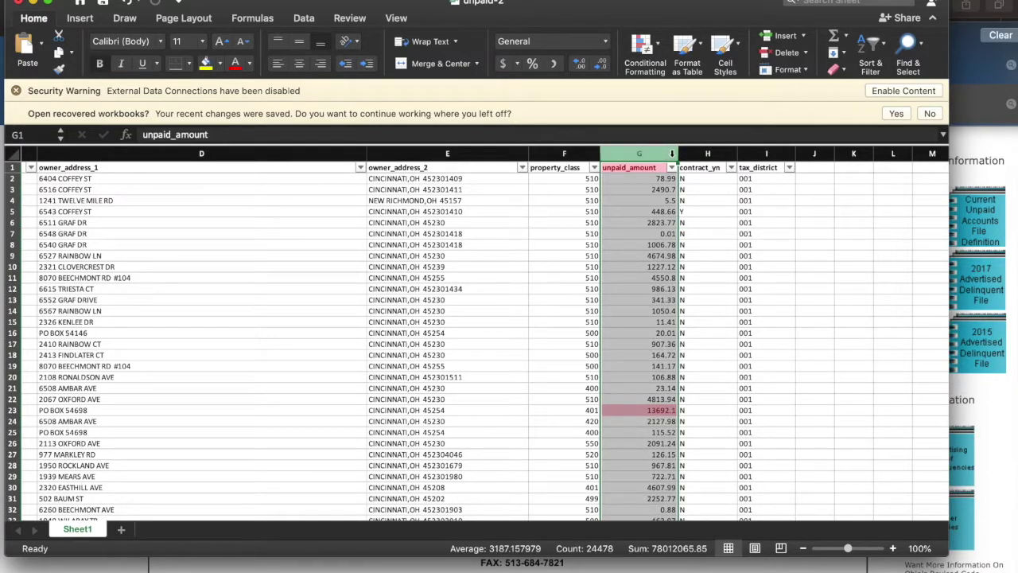
{"action": "left_click", "coordinate": [671, 168]}
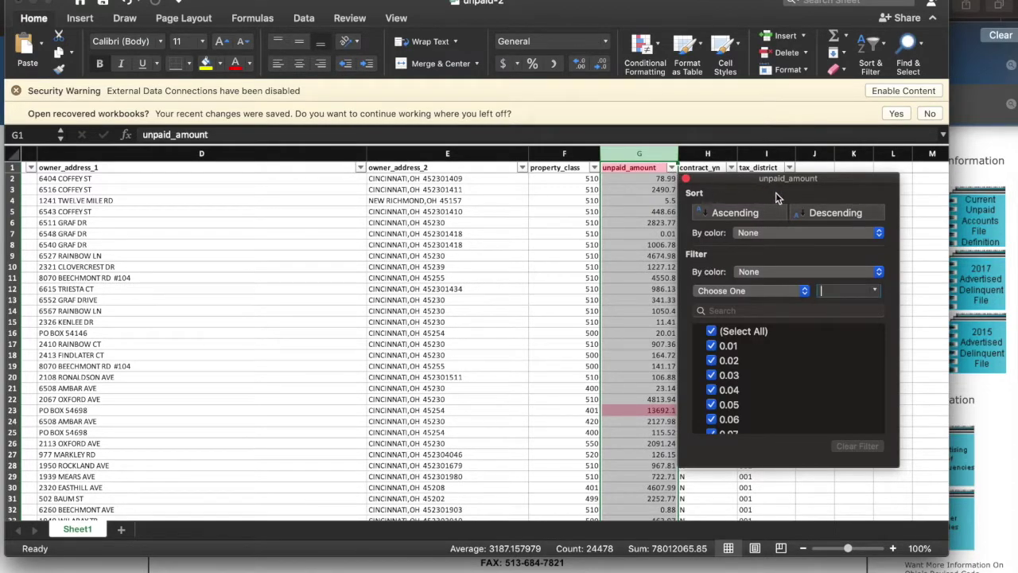
{"action": "left_click", "coordinate": [832, 232]}
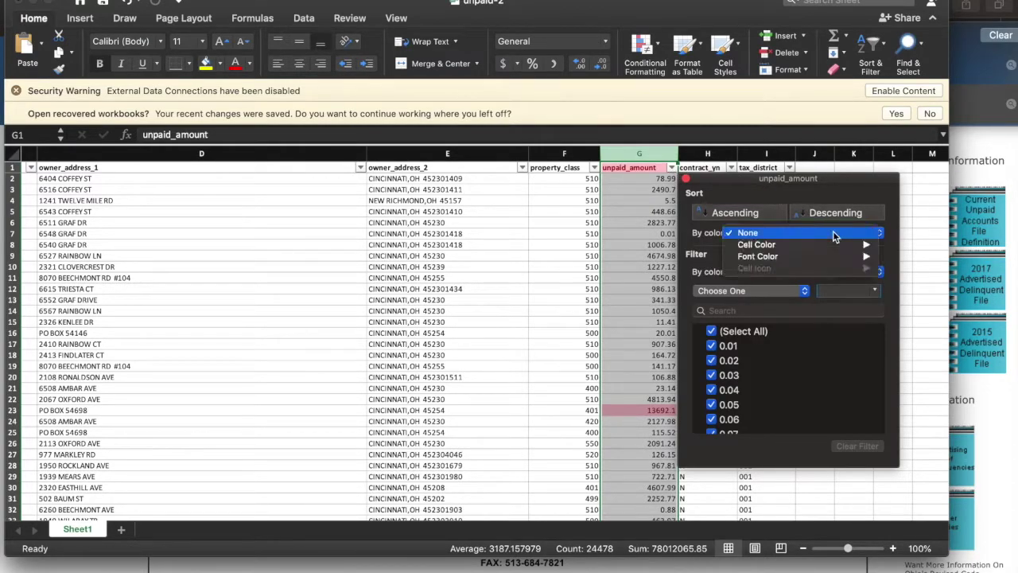
{"action": "mouse_move", "coordinate": [836, 247]}
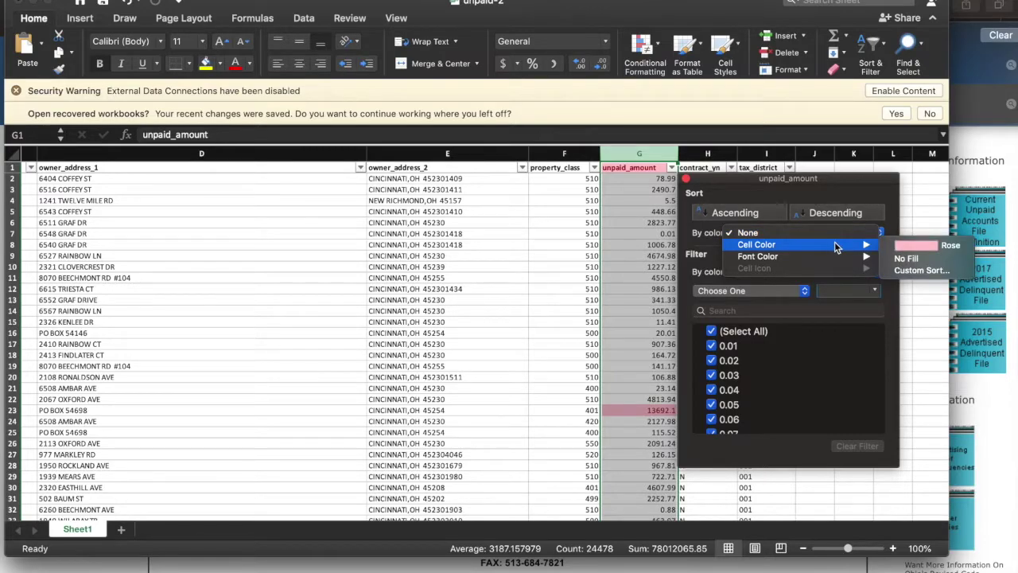
{"action": "left_click", "coordinate": [836, 248]}
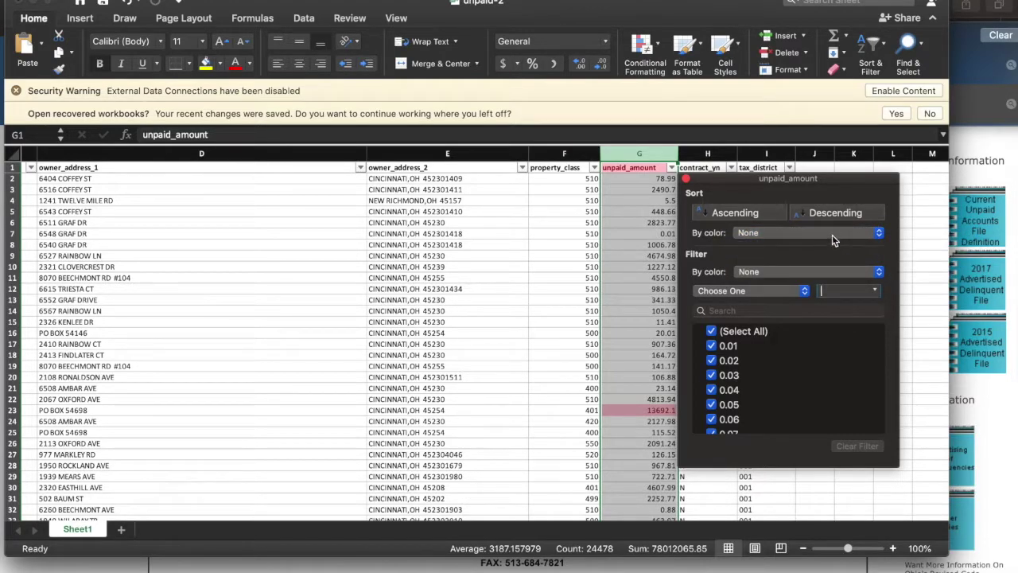
{"action": "left_click", "coordinate": [832, 235]}
{"action": "mouse_move", "coordinate": [847, 245]}
{"action": "left_click", "coordinate": [898, 249]}
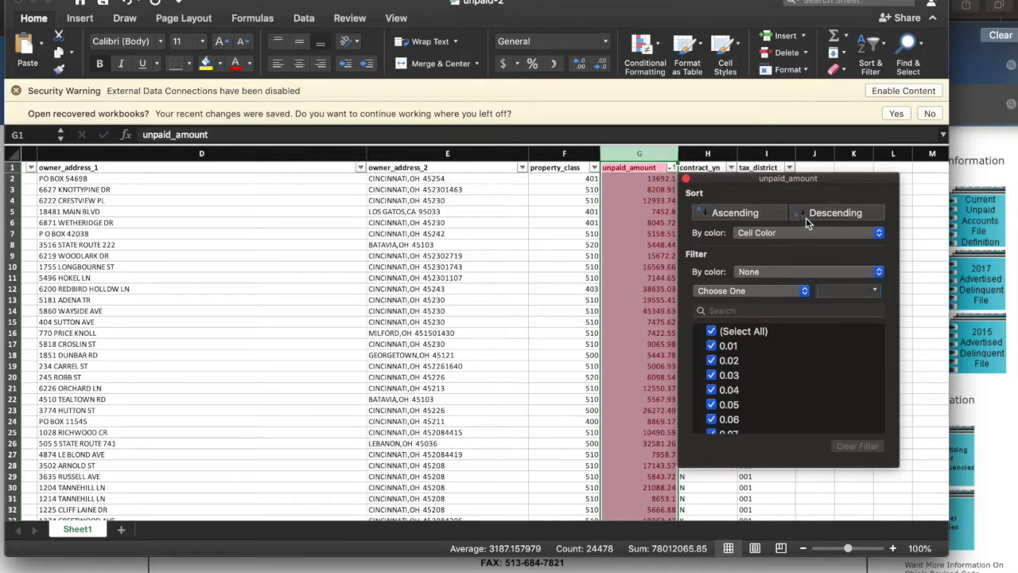
{"action": "left_click", "coordinate": [534, 291]}
{"action": "left_click", "coordinate": [513, 325]}
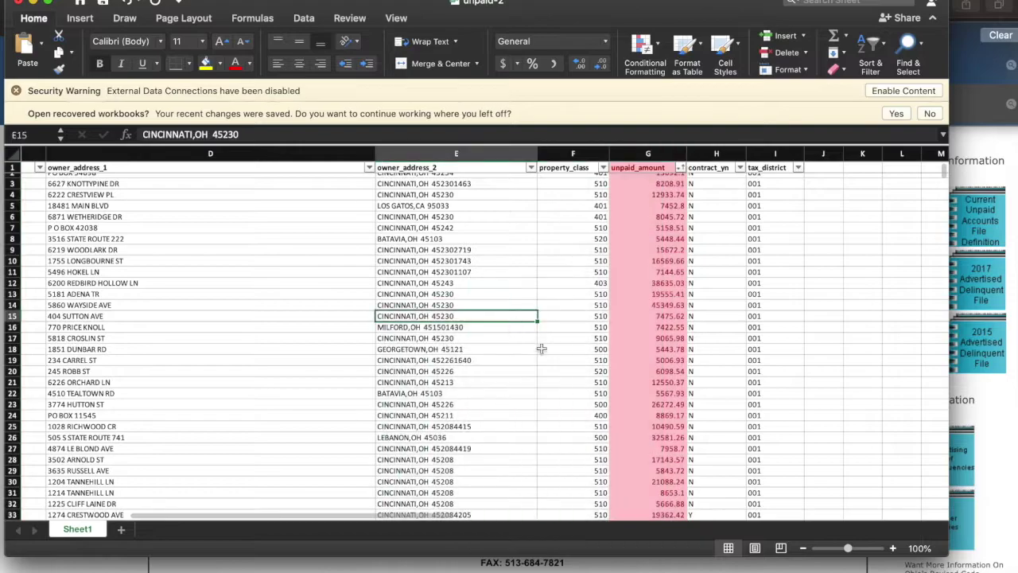
Browse the sorted rows and check the unpaid amount (G15) and property class (F15).
{"action": "scroll", "coordinate": [573, 369], "scroll_direction": "left", "scroll_amount": 2}
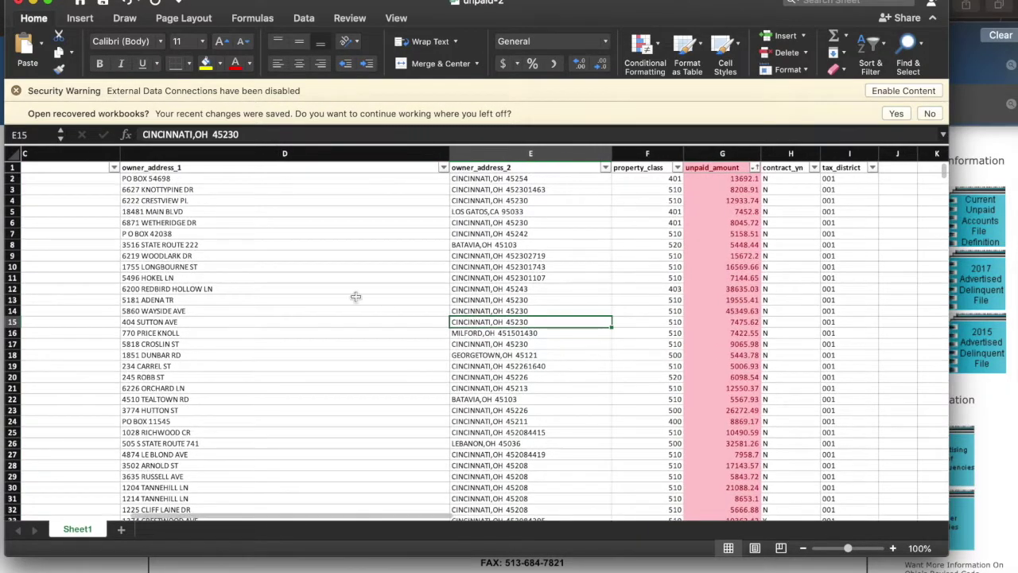
{"action": "scroll", "coordinate": [355, 296], "scroll_direction": "left", "scroll_amount": 5}
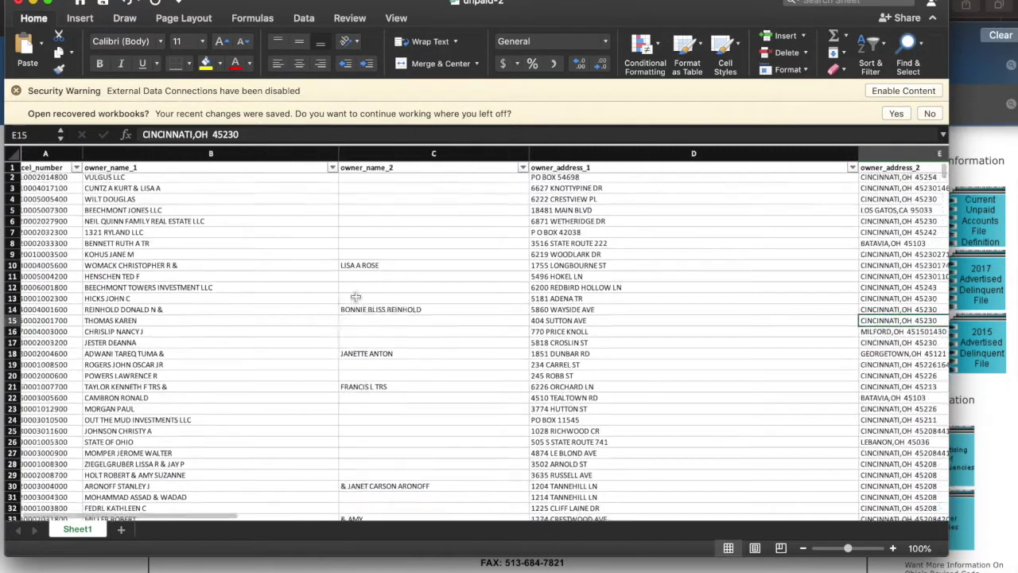
{"action": "scroll", "coordinate": [356, 296], "scroll_direction": "right", "scroll_amount": 5}
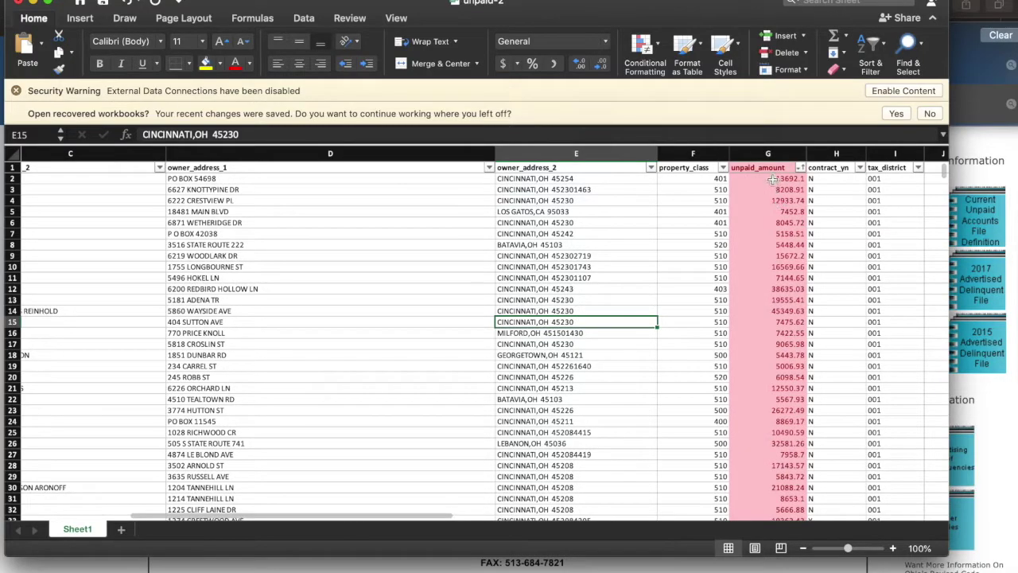
{"action": "scroll", "coordinate": [760, 342], "scroll_direction": "down", "scroll_amount": 20}
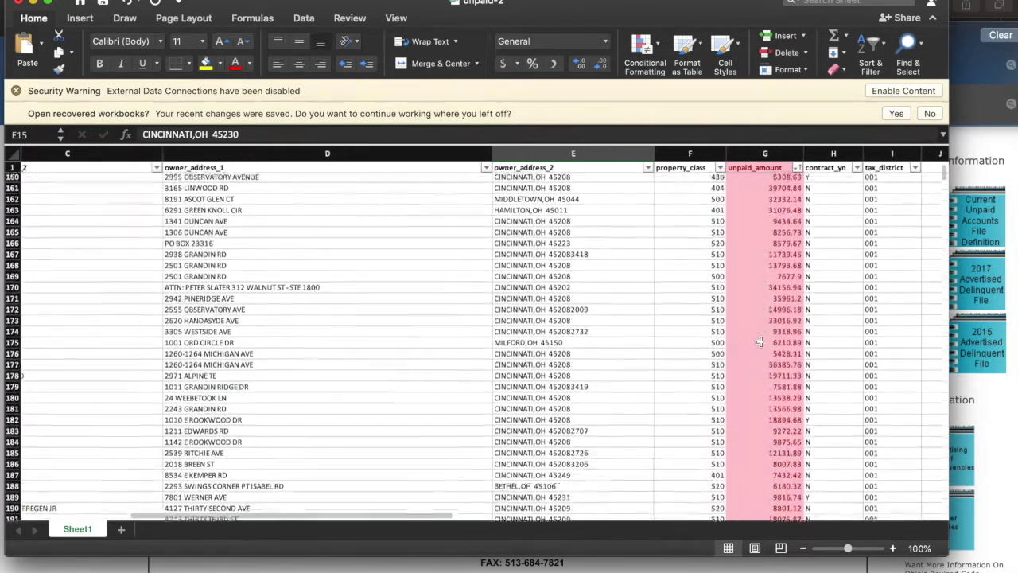
{"action": "scroll", "coordinate": [829, 316], "scroll_direction": "down", "scroll_amount": 20}
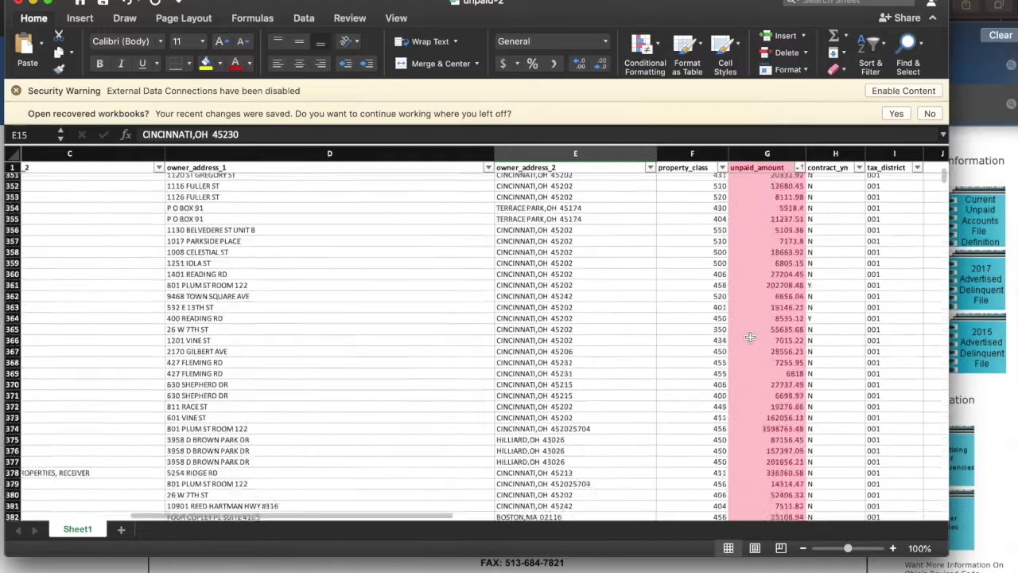
{"action": "scroll", "coordinate": [787, 326], "scroll_direction": "left", "scroll_amount": 2}
{"action": "scroll", "coordinate": [748, 333], "scroll_direction": "down", "scroll_amount": 20}
{"action": "scroll", "coordinate": [744, 327], "scroll_direction": "right", "scroll_amount": 3}
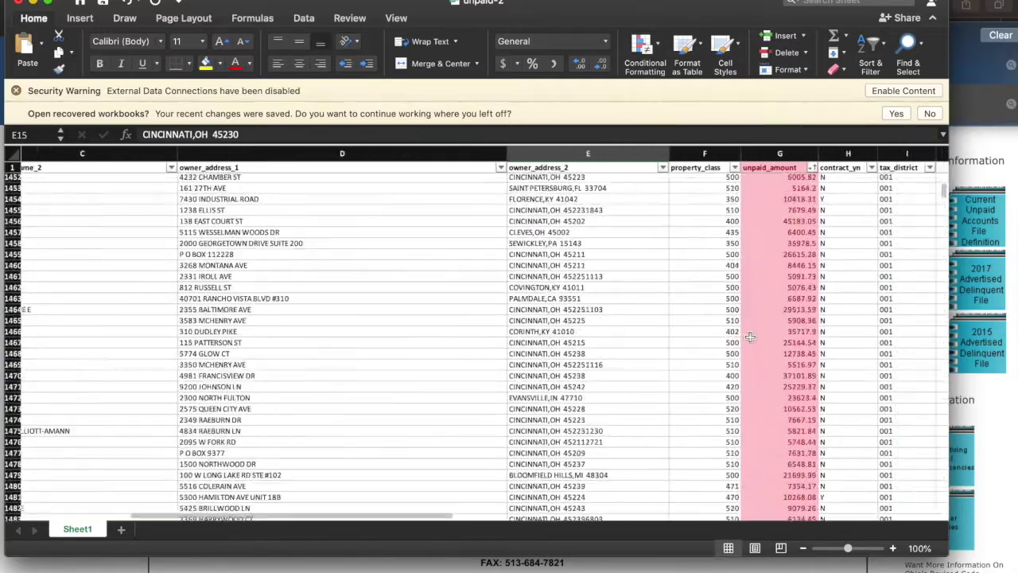
{"action": "scroll", "coordinate": [741, 321], "scroll_direction": "down", "scroll_amount": 5}
{"action": "scroll", "coordinate": [704, 332], "scroll_direction": "right", "scroll_amount": 1}
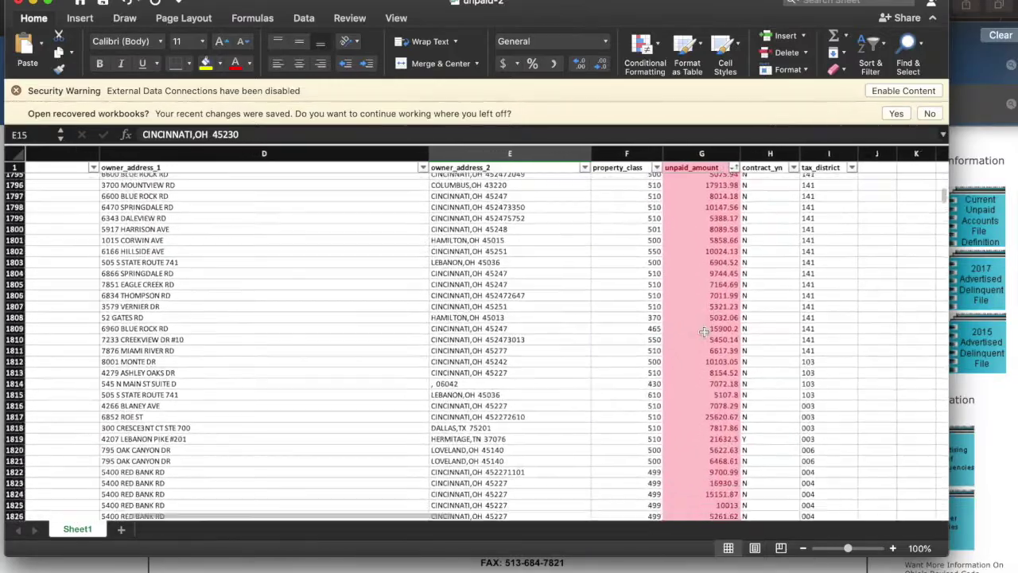
{"action": "scroll", "coordinate": [704, 332], "scroll_direction": "left", "scroll_amount": 6}
{"action": "scroll", "coordinate": [704, 332], "scroll_direction": "down", "scroll_amount": 4}
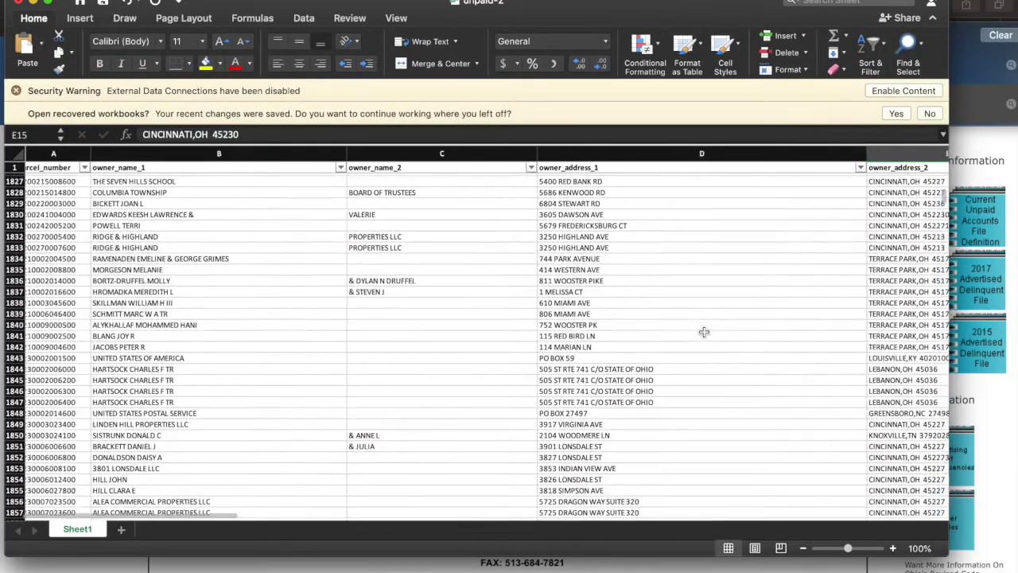
{"action": "scroll", "coordinate": [704, 332], "scroll_direction": "right", "scroll_amount": 5}
{"action": "scroll", "coordinate": [704, 333], "scroll_direction": "down", "scroll_amount": 1}
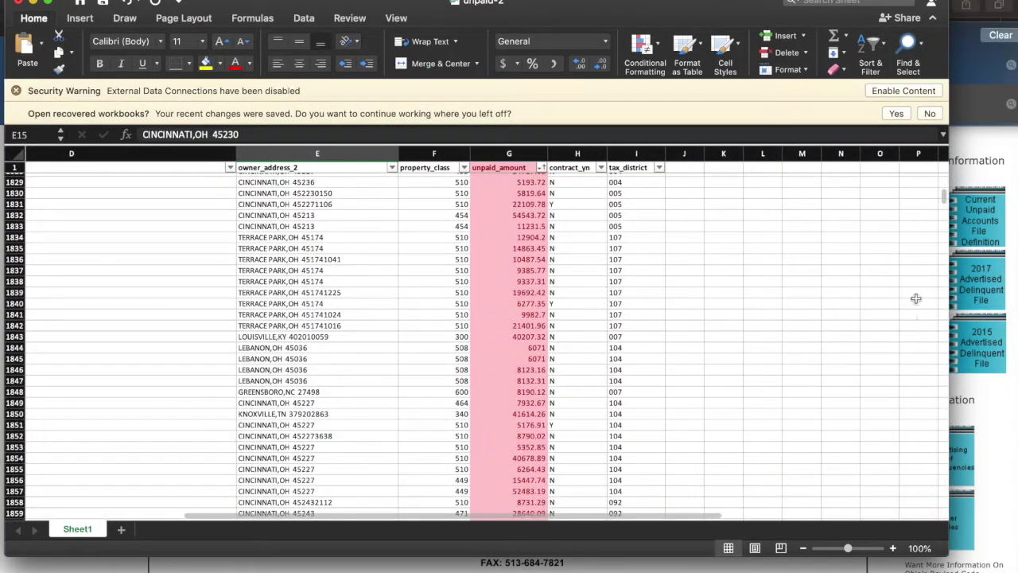
{"action": "left_click_drag", "start_coordinate": [945, 203], "coordinate": [944, 278]}
{"action": "scroll", "coordinate": [641, 249], "scroll_direction": "up", "scroll_amount": 15}
{"action": "scroll", "coordinate": [644, 243], "scroll_direction": "left", "scroll_amount": 1}
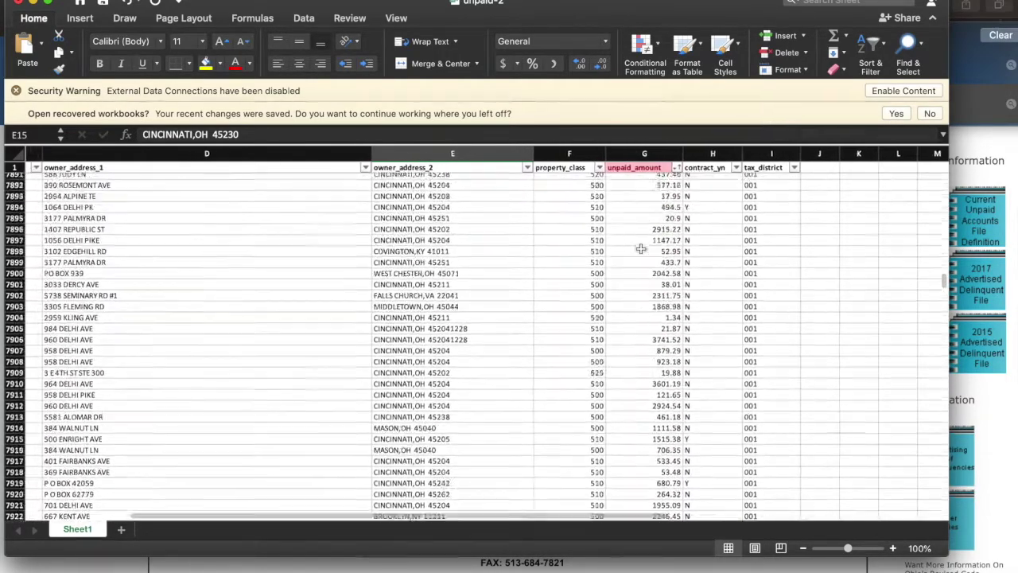
{"action": "scroll", "coordinate": [668, 271], "scroll_direction": "up", "scroll_amount": 14}
{"action": "scroll", "coordinate": [668, 270], "scroll_direction": "left", "scroll_amount": 1}
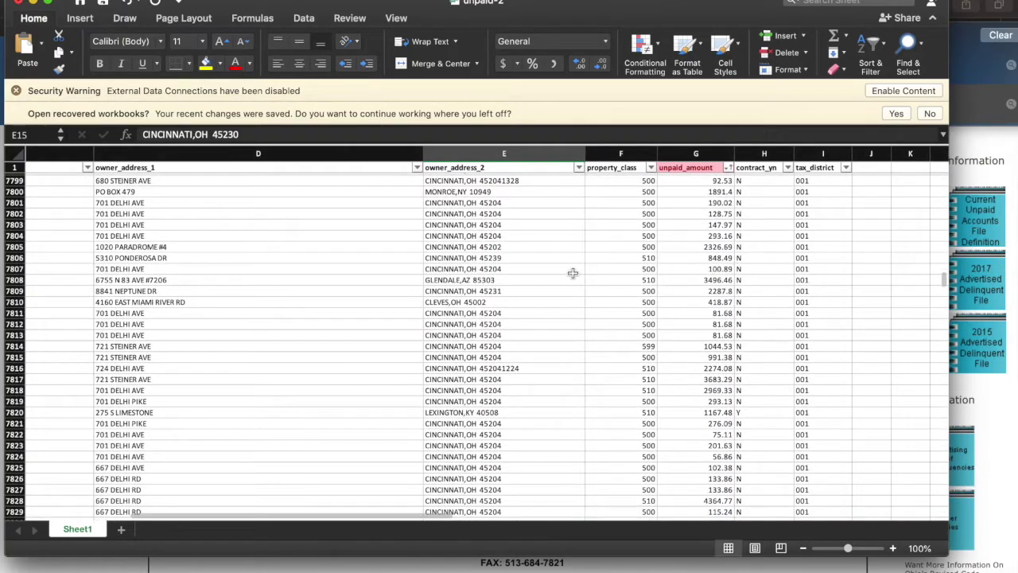
{"action": "scroll", "coordinate": [572, 272], "scroll_direction": "left", "scroll_amount": 2}
{"action": "scroll", "coordinate": [610, 273], "scroll_direction": "right", "scroll_amount": 3}
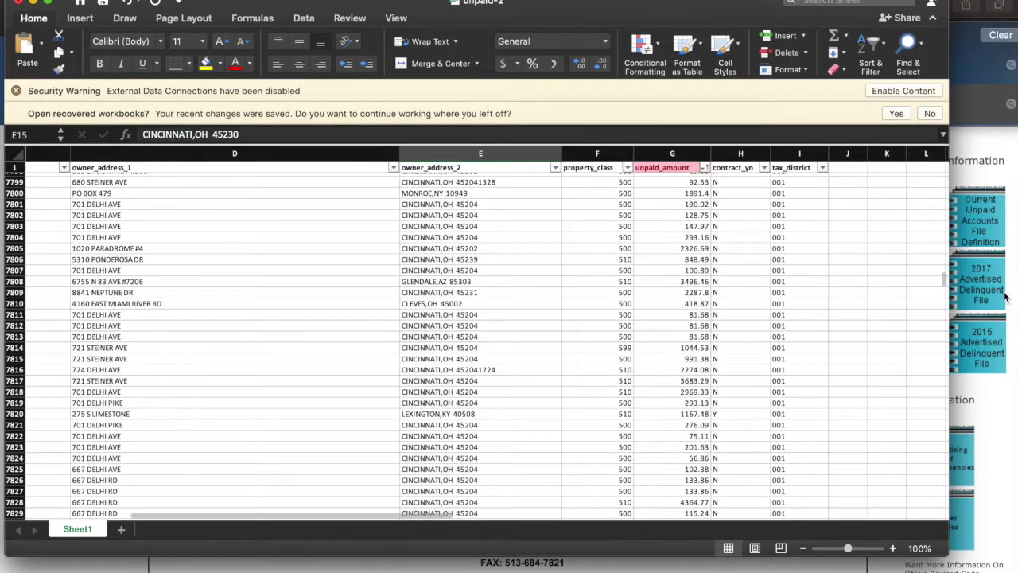
{"action": "scroll", "coordinate": [943, 302], "scroll_direction": "down", "scroll_amount": 20}
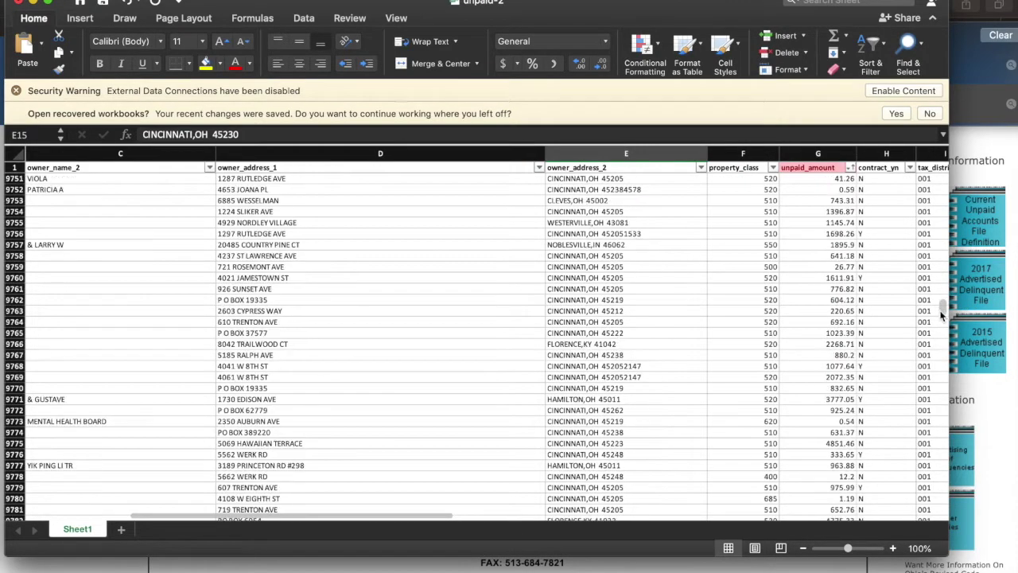
{"action": "scroll", "coordinate": [943, 342], "scroll_direction": "left", "scroll_amount": 1}
{"action": "scroll", "coordinate": [939, 390], "scroll_direction": "down", "scroll_amount": 20}
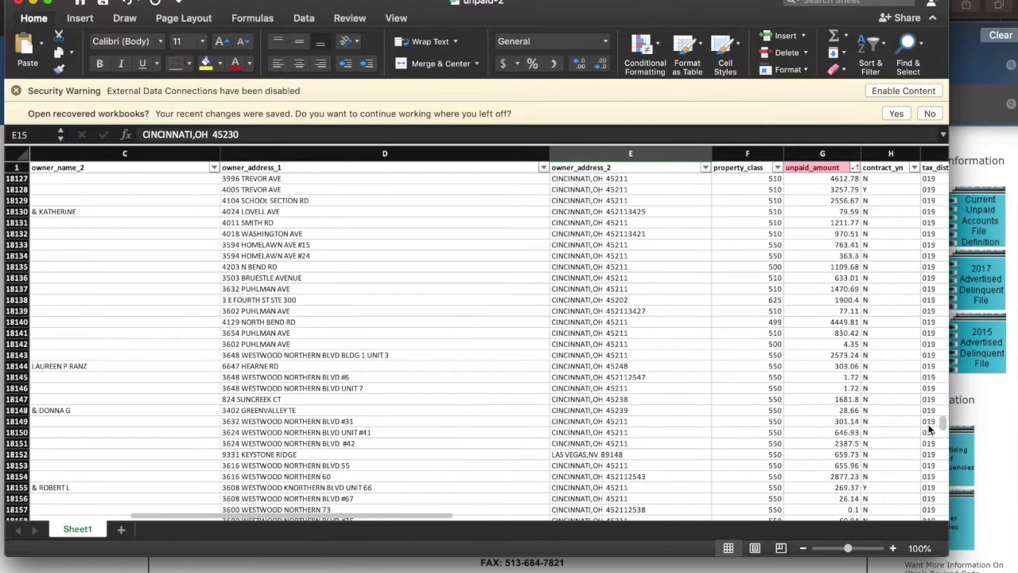
{"action": "scroll", "coordinate": [930, 415], "scroll_direction": "up", "scroll_amount": 20}
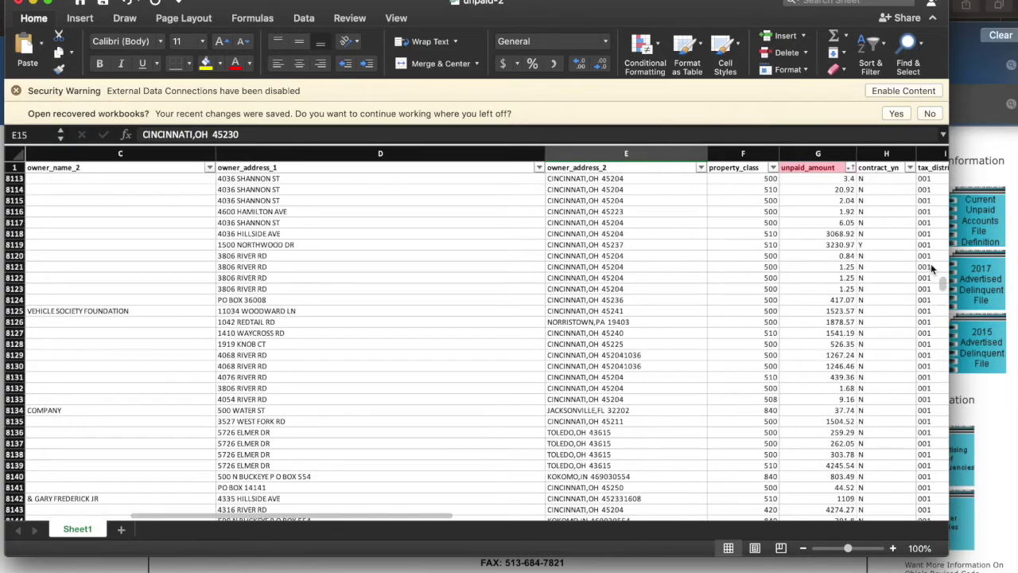
{"action": "scroll", "coordinate": [930, 202], "scroll_direction": "down", "scroll_amount": 20}
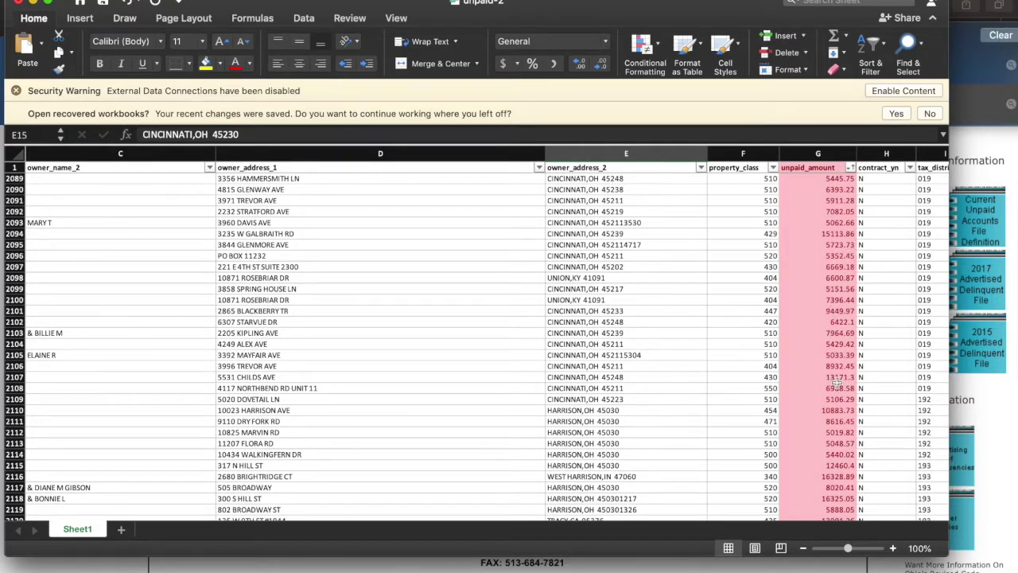
{"action": "scroll", "coordinate": [837, 382], "scroll_direction": "down", "scroll_amount": 20}
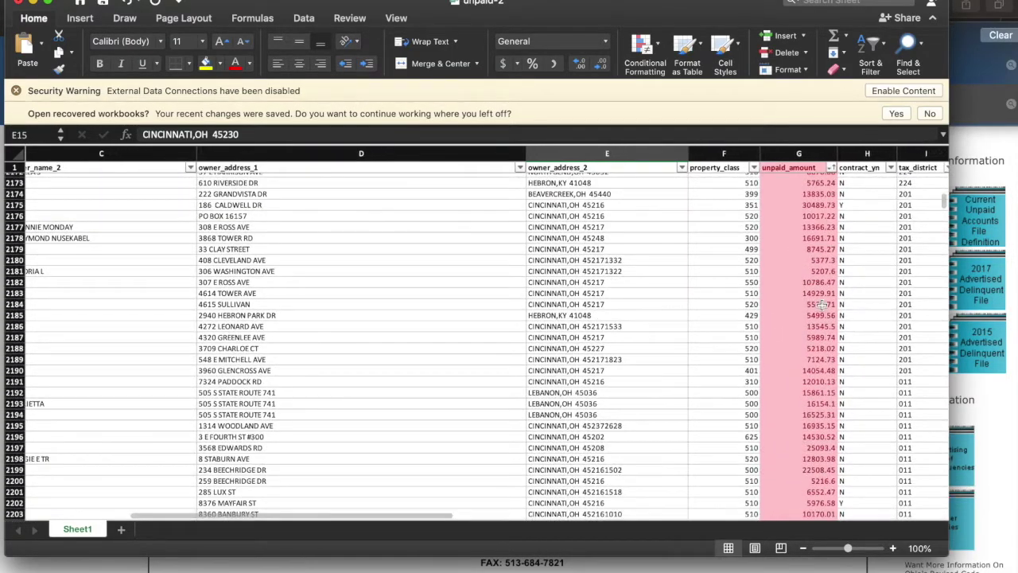
{"action": "scroll", "coordinate": [821, 304], "scroll_direction": "up", "scroll_amount": 20}
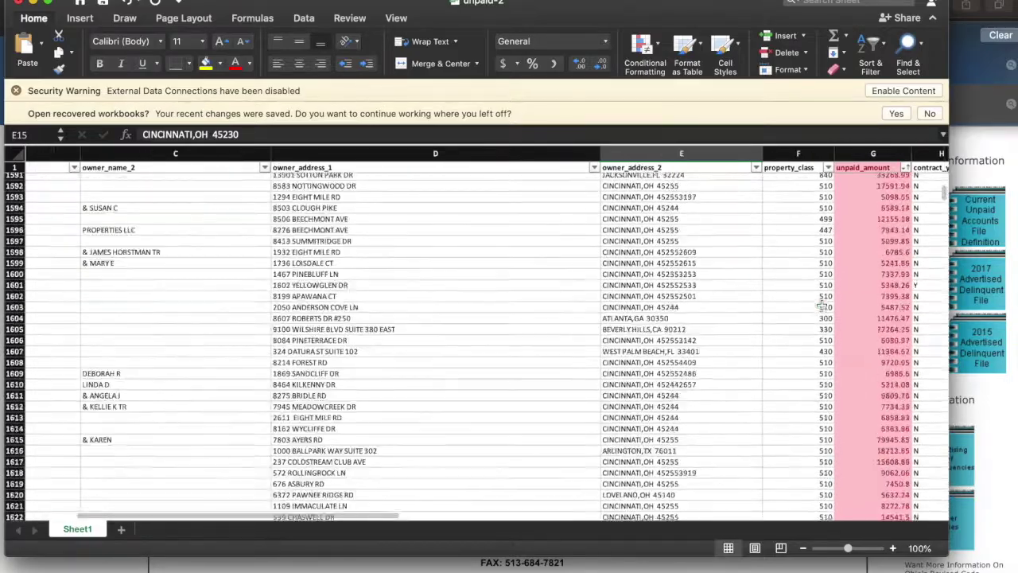
{"action": "scroll", "coordinate": [821, 304], "scroll_direction": "up", "scroll_amount": 20}
{"action": "scroll", "coordinate": [821, 304], "scroll_direction": "right", "scroll_amount": 5}
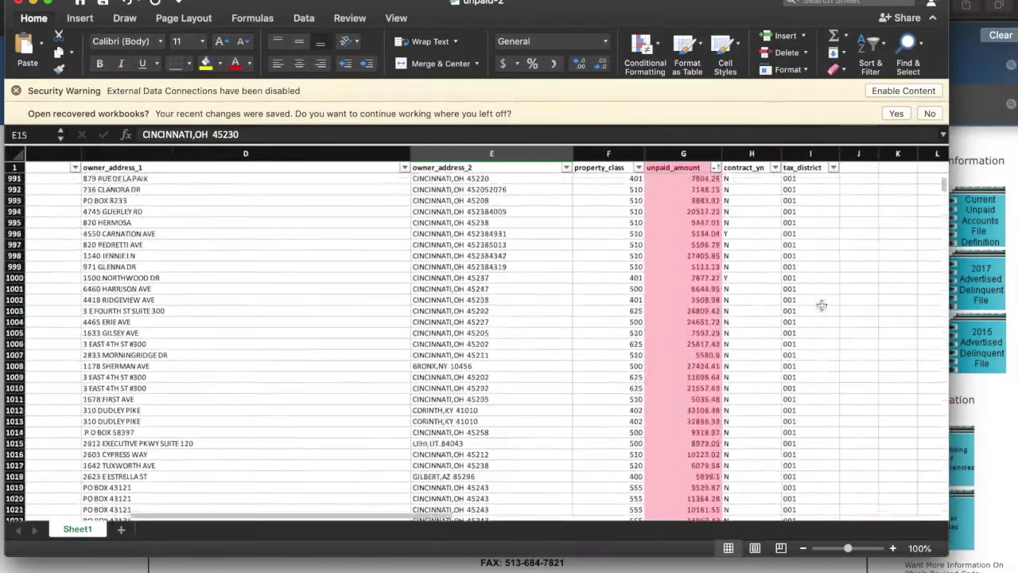
{"action": "scroll", "coordinate": [821, 305], "scroll_direction": "up", "scroll_amount": 20}
{"action": "scroll", "coordinate": [821, 305], "scroll_direction": "left", "scroll_amount": 5}
{"action": "scroll", "coordinate": [822, 305], "scroll_direction": "up", "scroll_amount": 20}
{"action": "scroll", "coordinate": [816, 281], "scroll_direction": "up", "scroll_amount": 20}
{"action": "scroll", "coordinate": [817, 281], "scroll_direction": "left", "scroll_amount": 1}
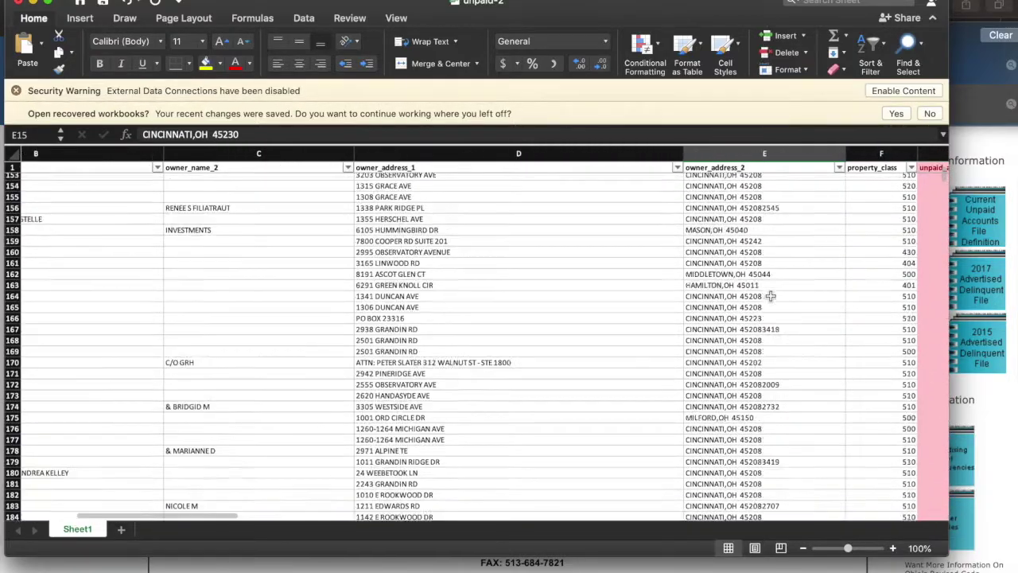
{"action": "scroll", "coordinate": [770, 296], "scroll_direction": "up", "scroll_amount": 20}
{"action": "scroll", "coordinate": [770, 296], "scroll_direction": "right", "scroll_amount": 3}
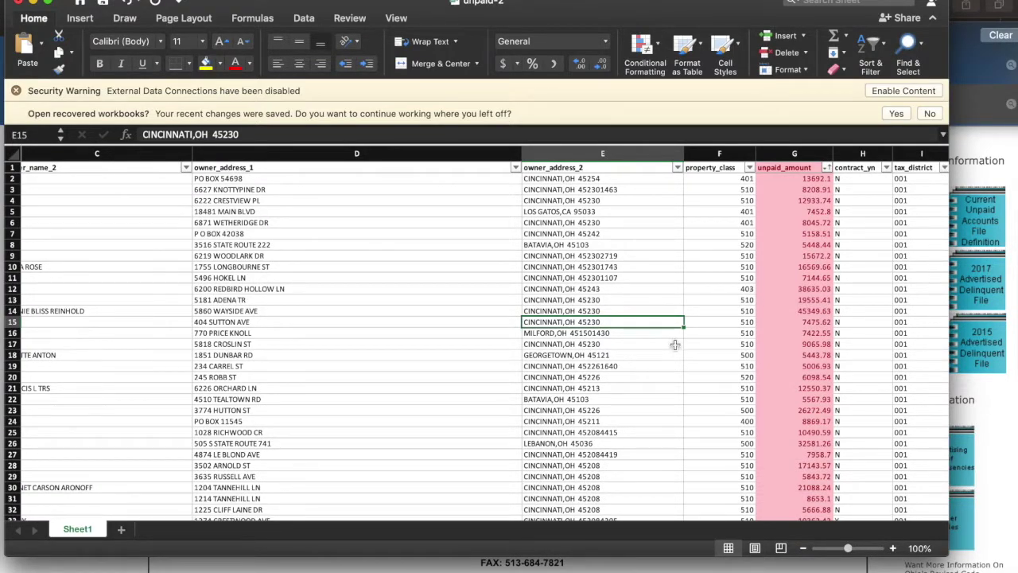
{"action": "left_click", "coordinate": [804, 322]}
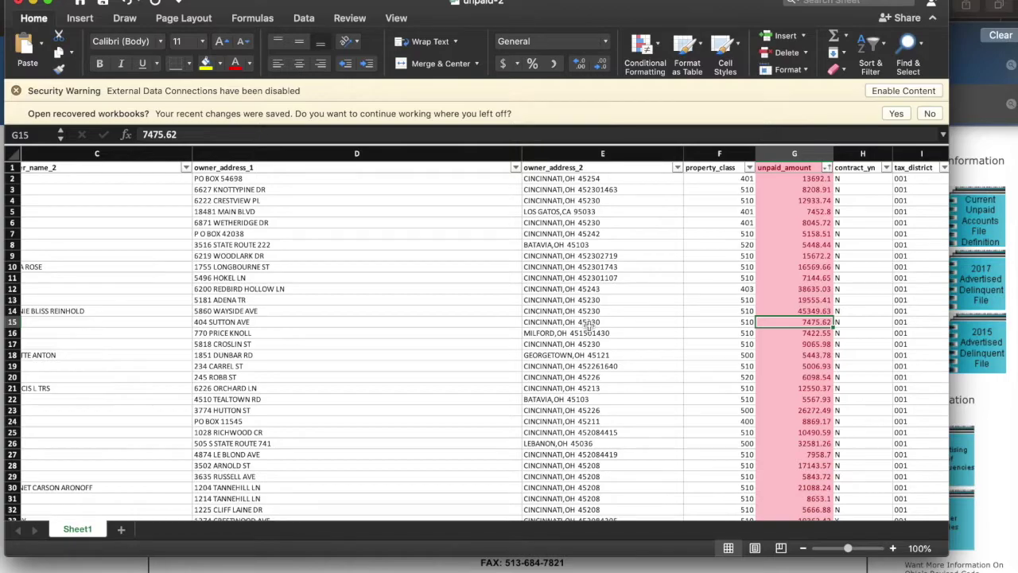
{"action": "left_click", "coordinate": [720, 320]}
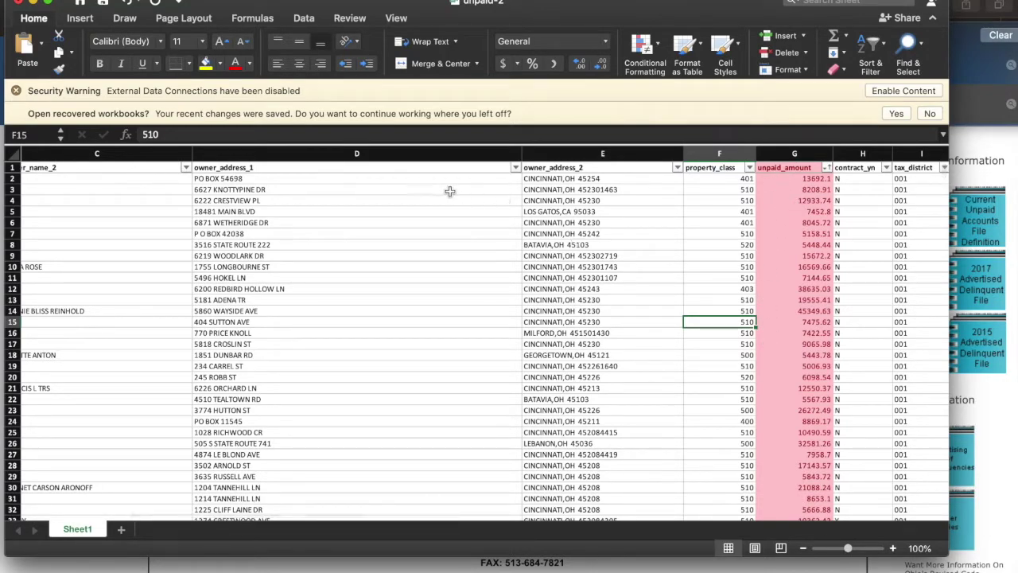
Return to column A and select the first parcel number in cell A2.
{"action": "scroll", "coordinate": [715, 233], "scroll_direction": "right", "scroll_amount": 2}
{"action": "scroll", "coordinate": [676, 232], "scroll_direction": "left", "scroll_amount": 6}
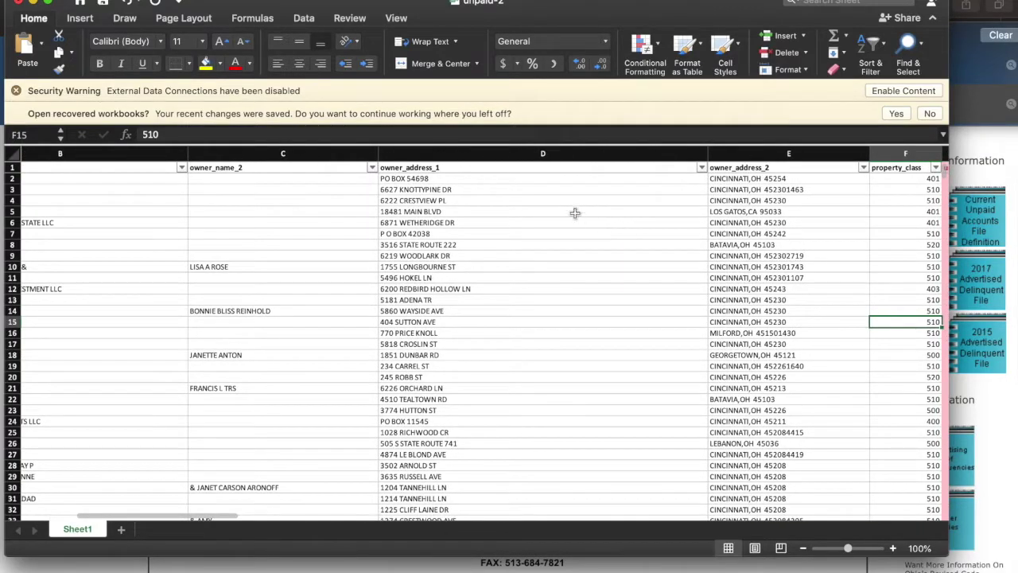
{"action": "scroll", "coordinate": [574, 213], "scroll_direction": "left", "scroll_amount": 6}
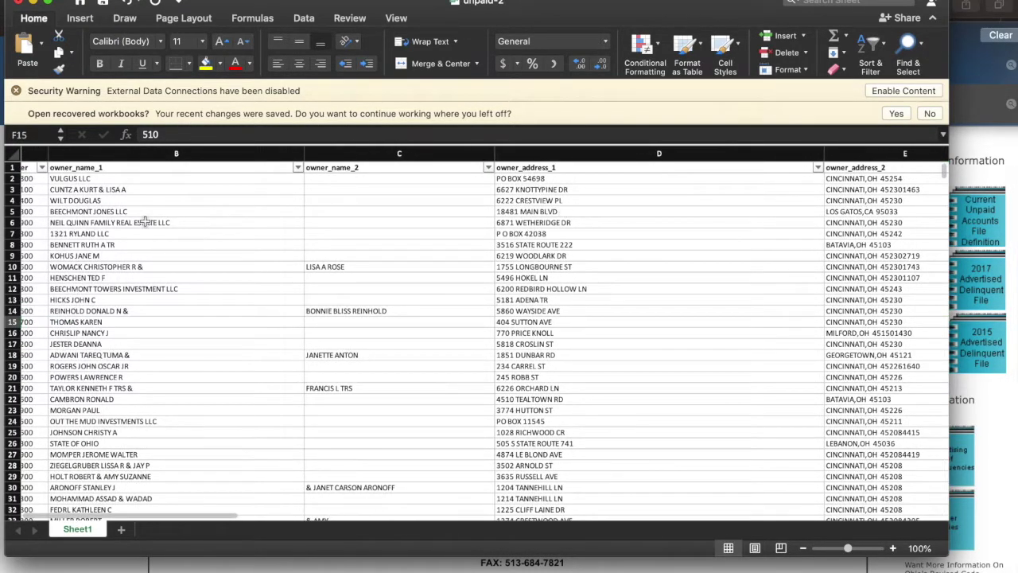
{"action": "scroll", "coordinate": [191, 179], "scroll_direction": "down", "scroll_amount": 1}
{"action": "scroll", "coordinate": [196, 176], "scroll_direction": "up", "scroll_amount": 1}
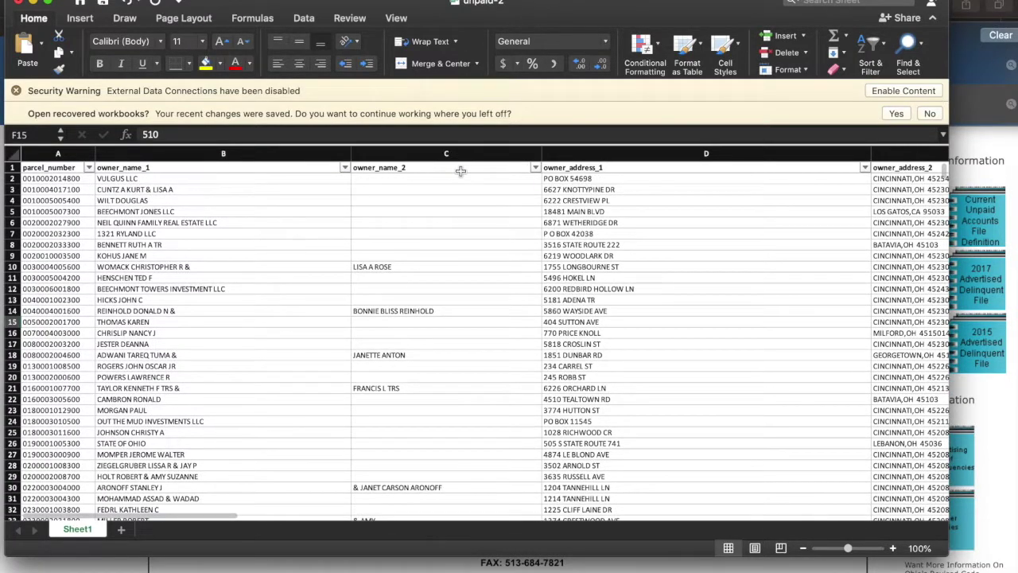
{"action": "scroll", "coordinate": [566, 222], "scroll_direction": "right", "scroll_amount": 8}
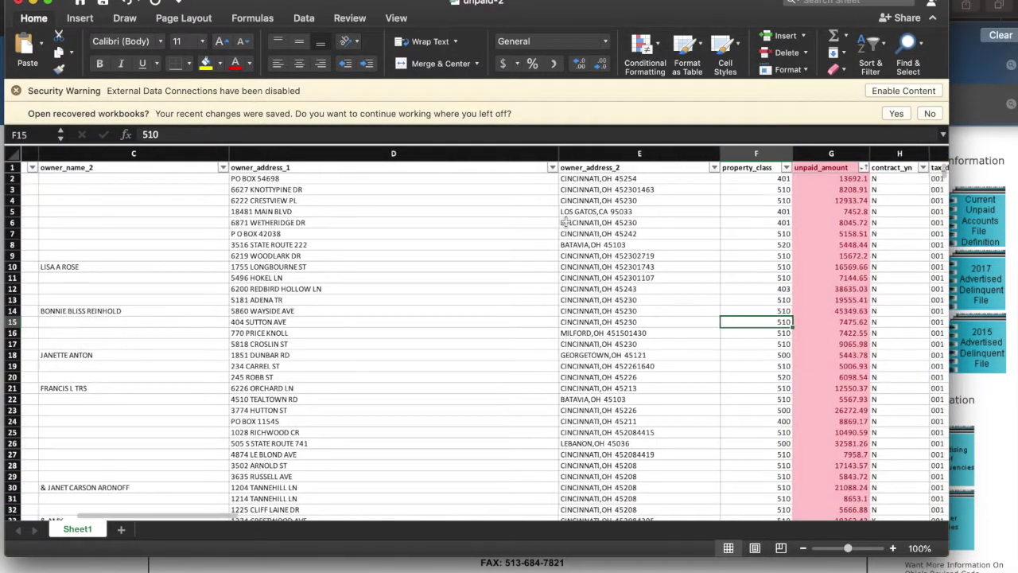
{"action": "scroll", "coordinate": [566, 222], "scroll_direction": "left", "scroll_amount": 8}
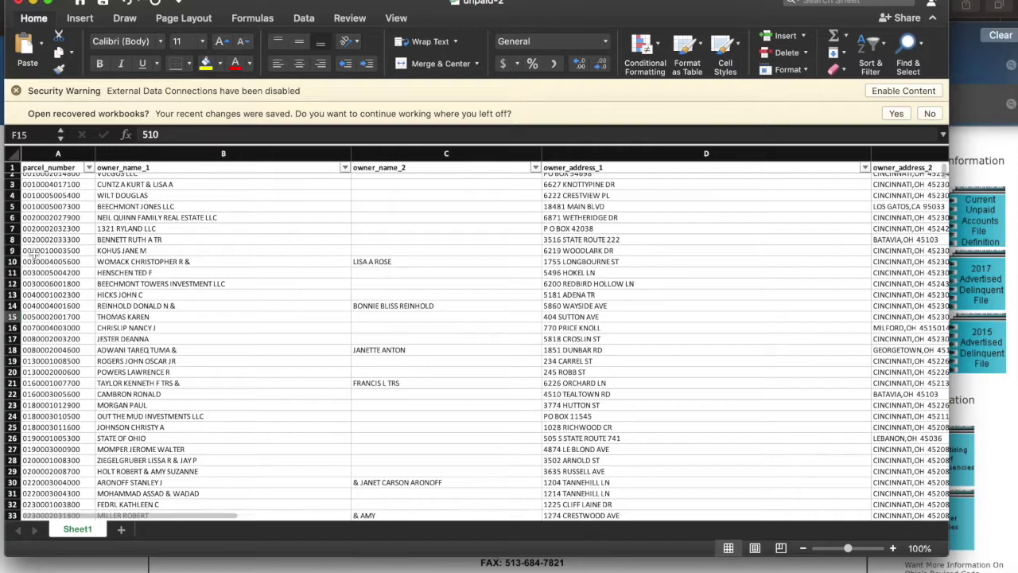
{"action": "scroll", "coordinate": [215, 221], "scroll_direction": "up", "scroll_amount": 1}
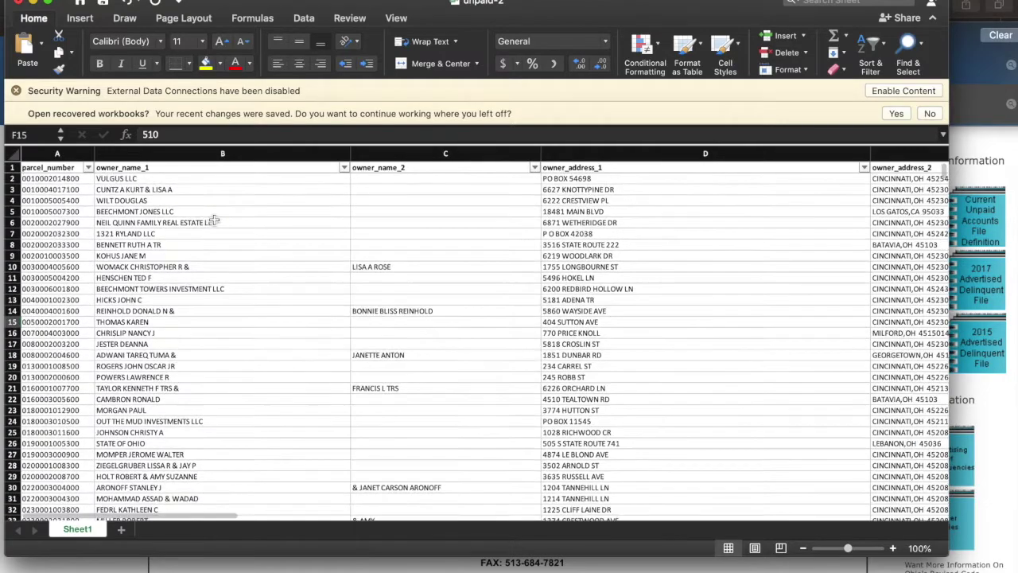
{"action": "left_click", "coordinate": [52, 181]}
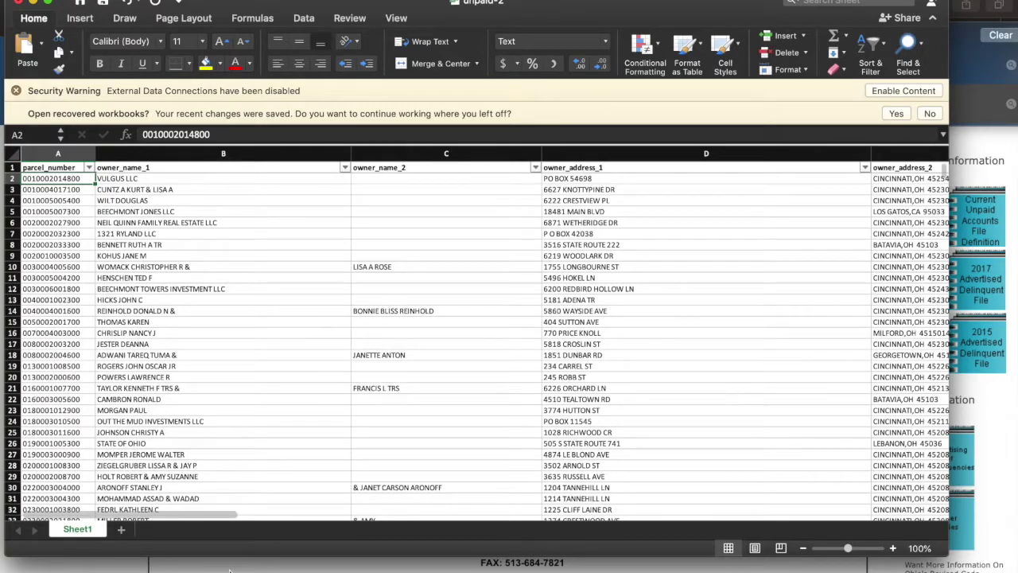
Close the Downloads list, load the Hamilton County Auditor site, and set Property Search to Parcel ID.
{"action": "left_click", "coordinate": [989, 157]}
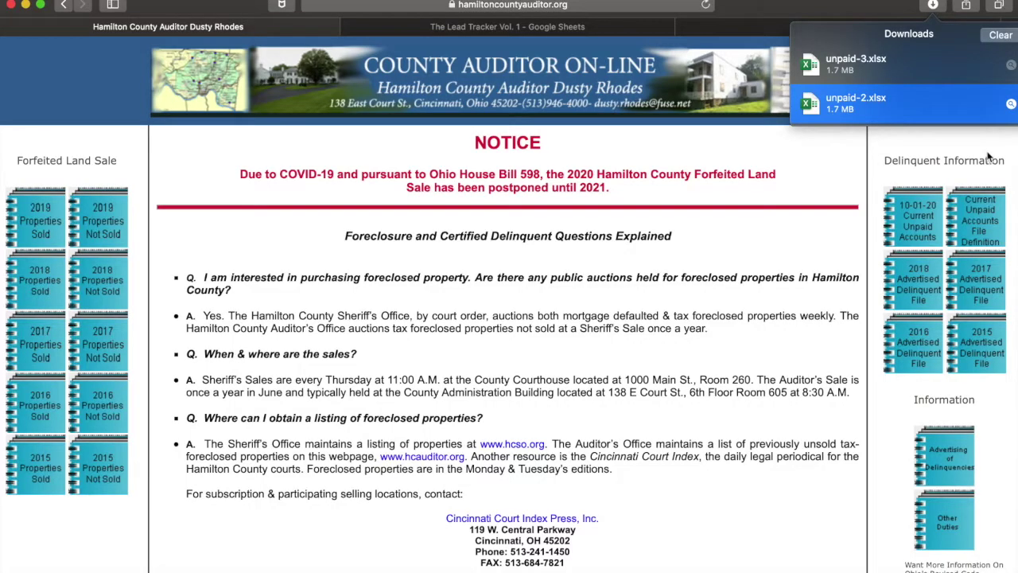
{"action": "left_click", "coordinate": [411, 147]}
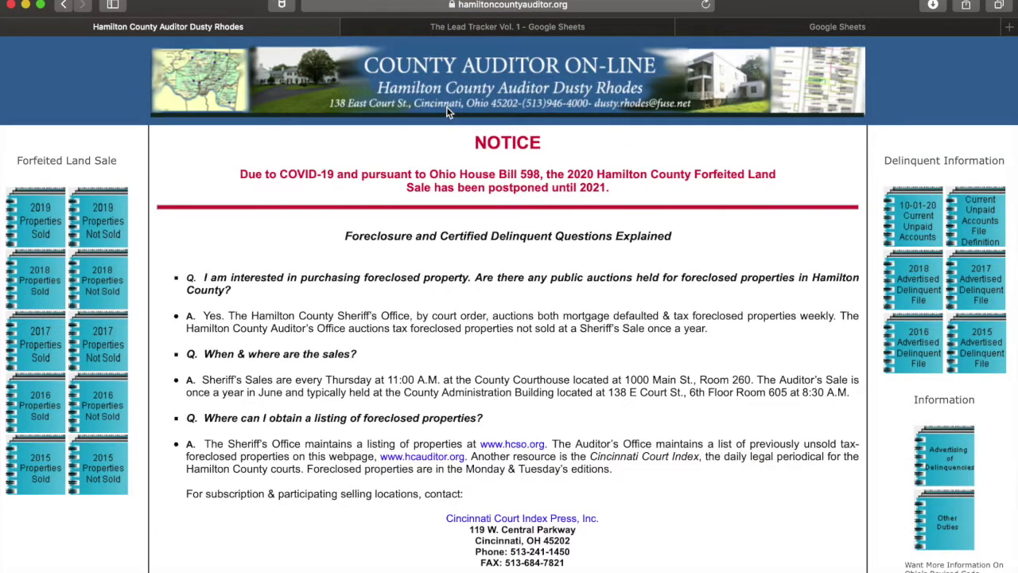
{"action": "left_click", "coordinate": [689, 6]}
{"action": "key", "text": "BackSpace"}
{"action": "type", "text": "ham"}
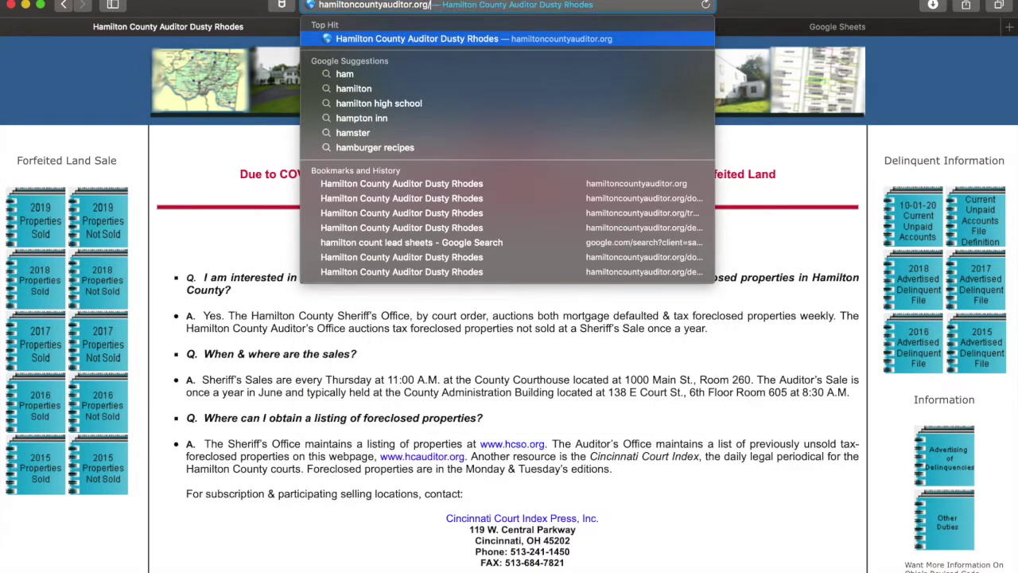
{"action": "key", "text": "Return"}
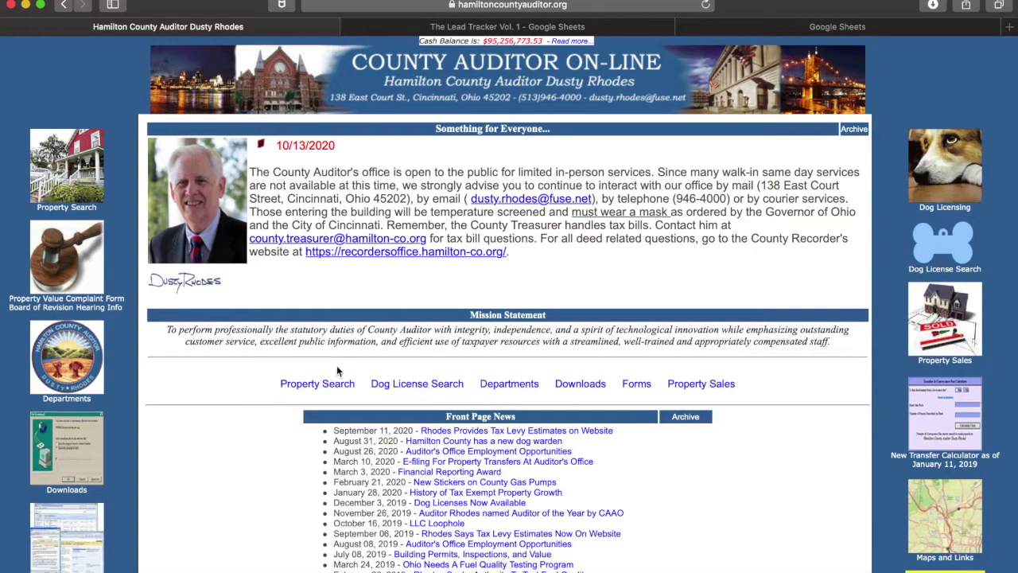
{"action": "left_click", "coordinate": [322, 385]}
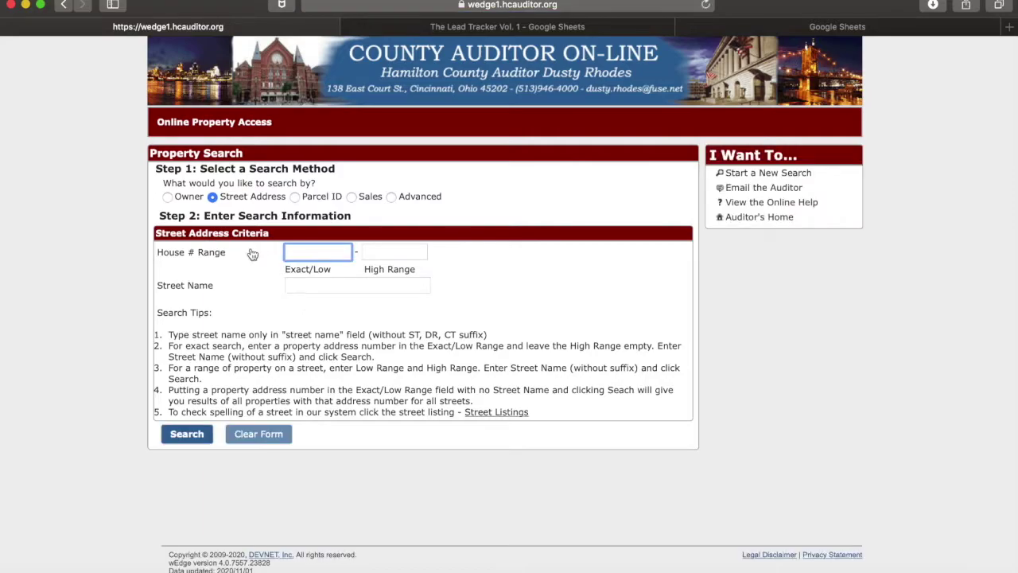
{"action": "left_click", "coordinate": [296, 197]}
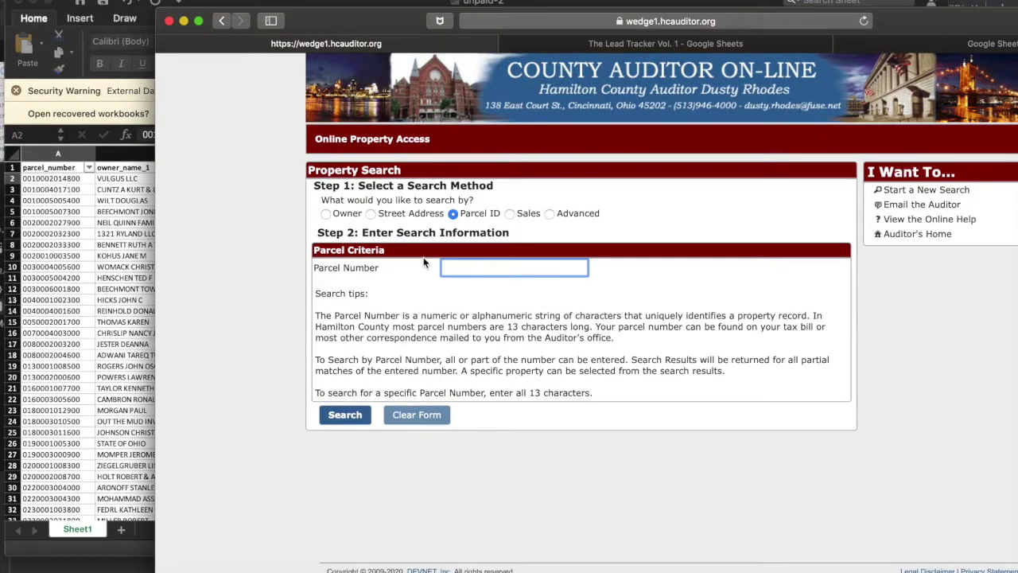
Copy the parcel number from cell A2 and bring the Parcel ID search form back.
{"action": "left_click", "coordinate": [110, 292]}
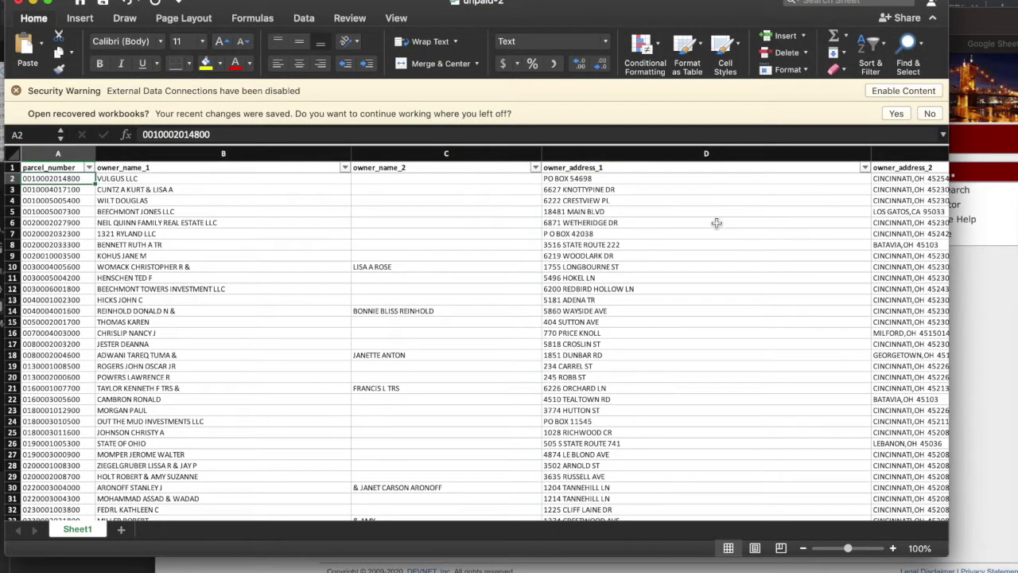
{"action": "scroll", "coordinate": [610, 236], "scroll_direction": "right", "scroll_amount": 10}
{"action": "scroll", "coordinate": [611, 235], "scroll_direction": "left", "scroll_amount": 6}
{"action": "scroll", "coordinate": [611, 236], "scroll_direction": "left", "scroll_amount": 5}
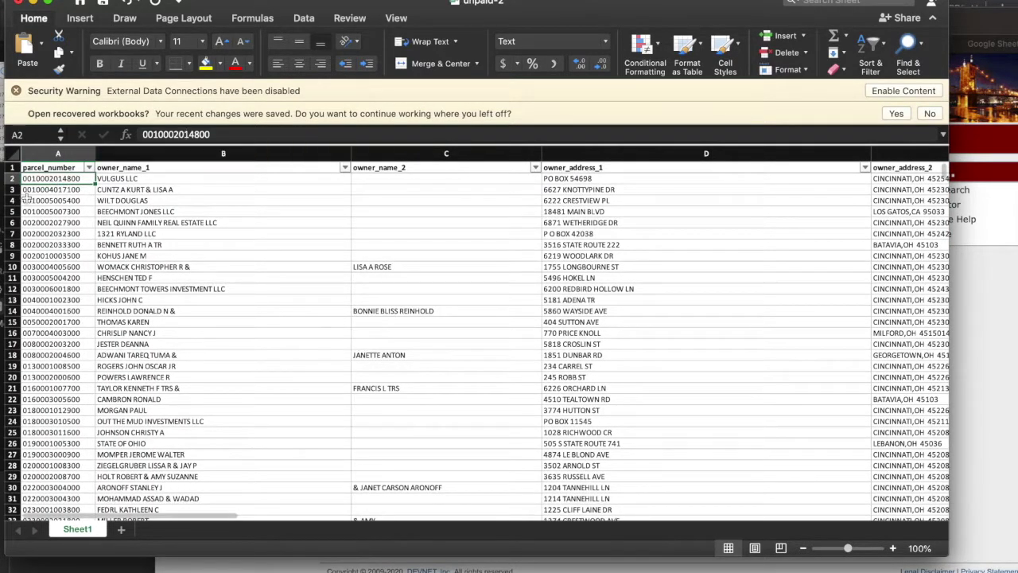
{"action": "double_click", "coordinate": [42, 179]}
{"action": "double_click", "coordinate": [42, 179]}
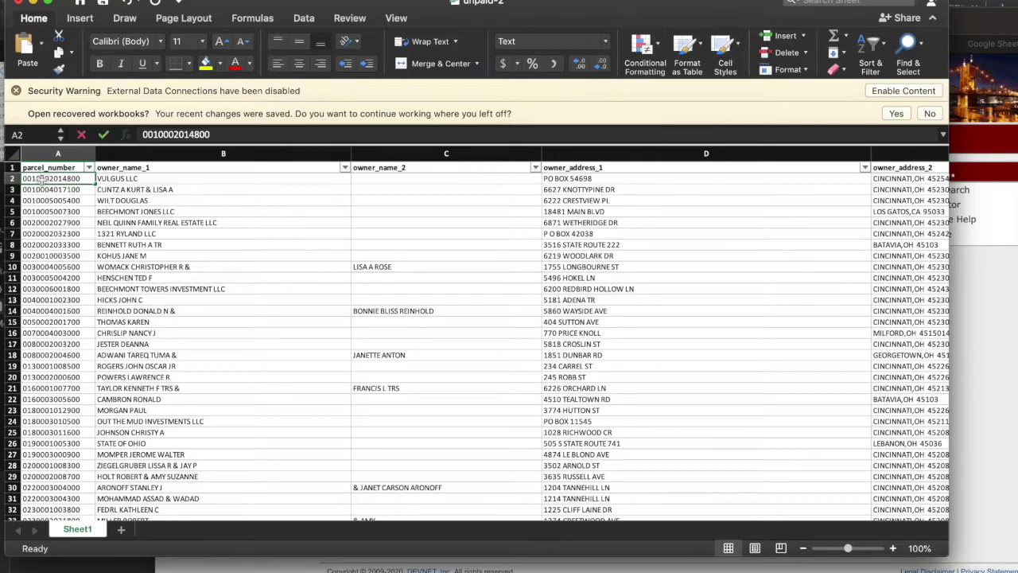
{"action": "double_click", "coordinate": [41, 179]}
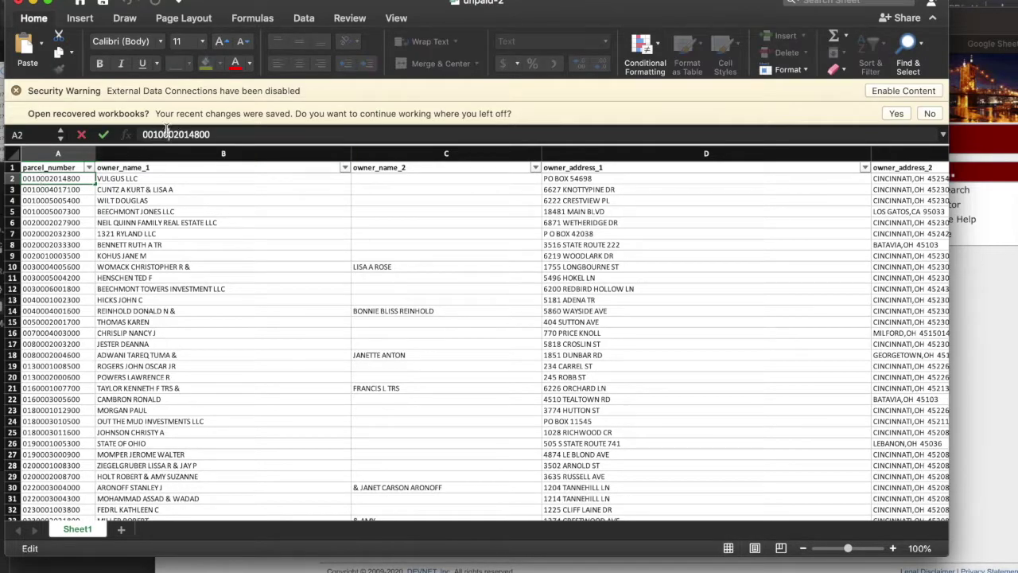
{"action": "left_click", "coordinate": [165, 134]}
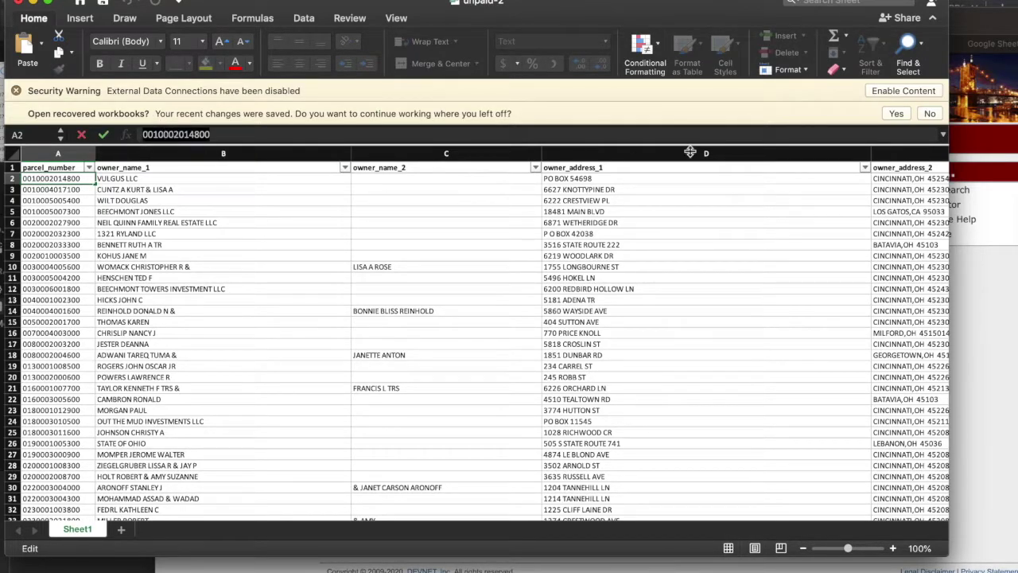
{"action": "left_click", "coordinate": [989, 299]}
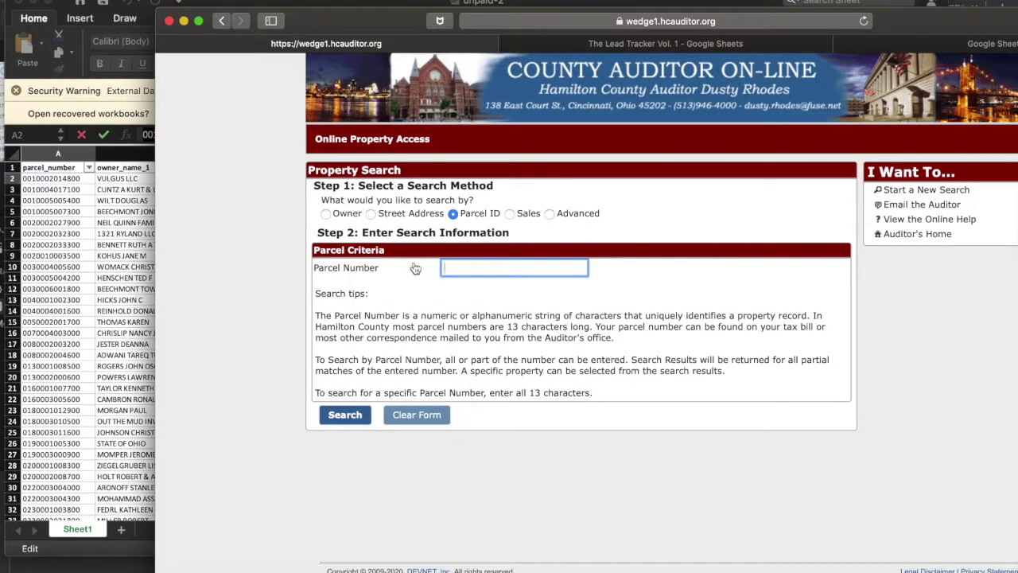
Paste the copied parcel number into the Parcel Number field and search, then move the browser window left.
{"action": "key", "text": "super+v"}
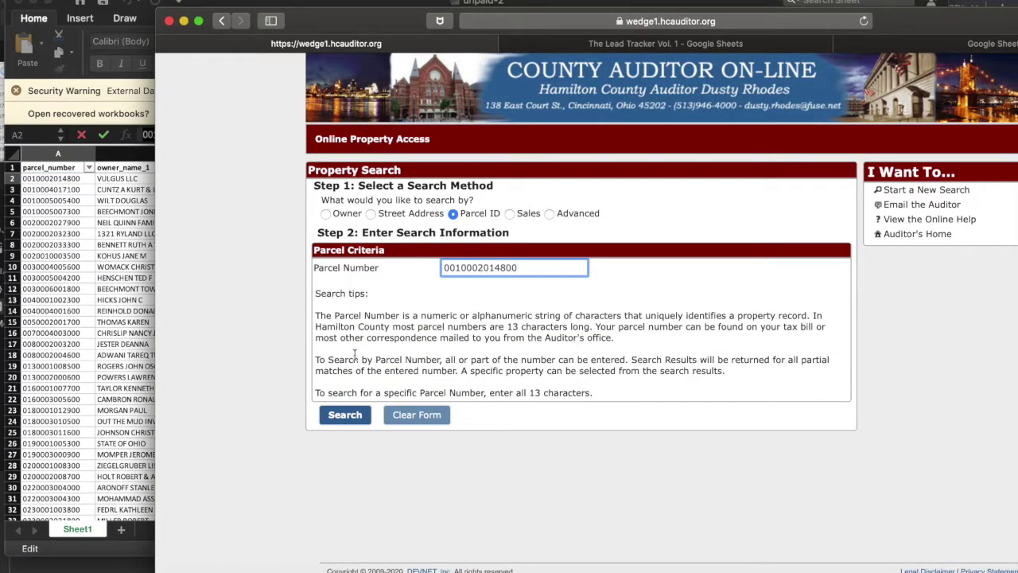
{"action": "left_click", "coordinate": [343, 415]}
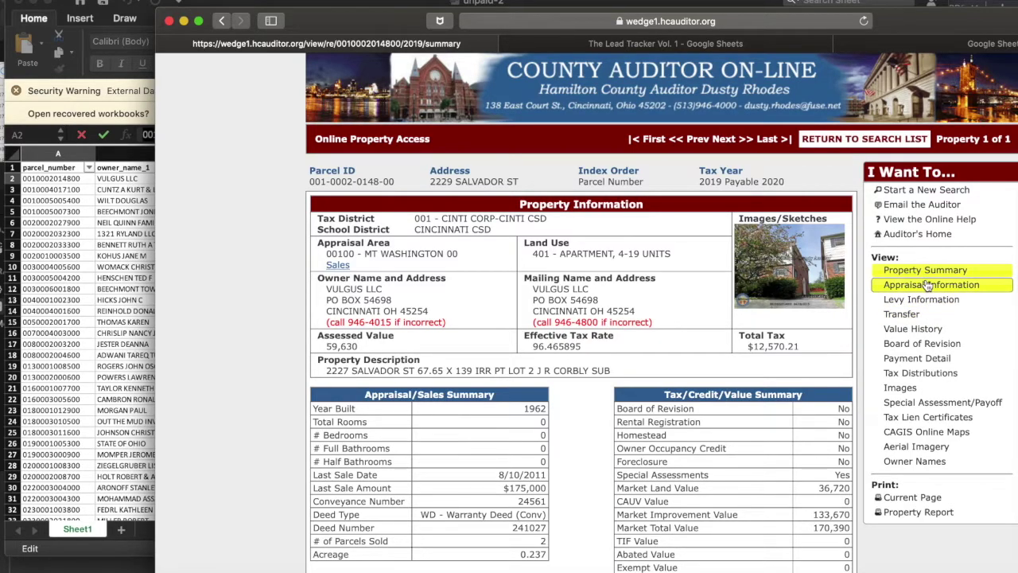
{"action": "left_click_drag", "start_coordinate": [360, 22], "coordinate": [266, 21]}
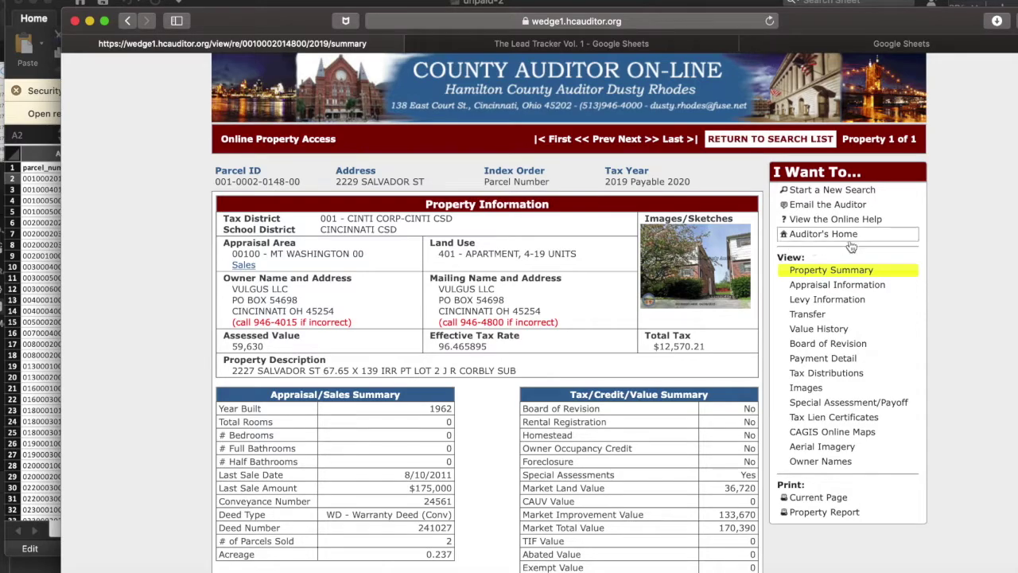
Open the parcel's Payment Detail and review its tax tables and Delinquent Payment Plan value.
{"action": "left_click", "coordinate": [855, 362]}
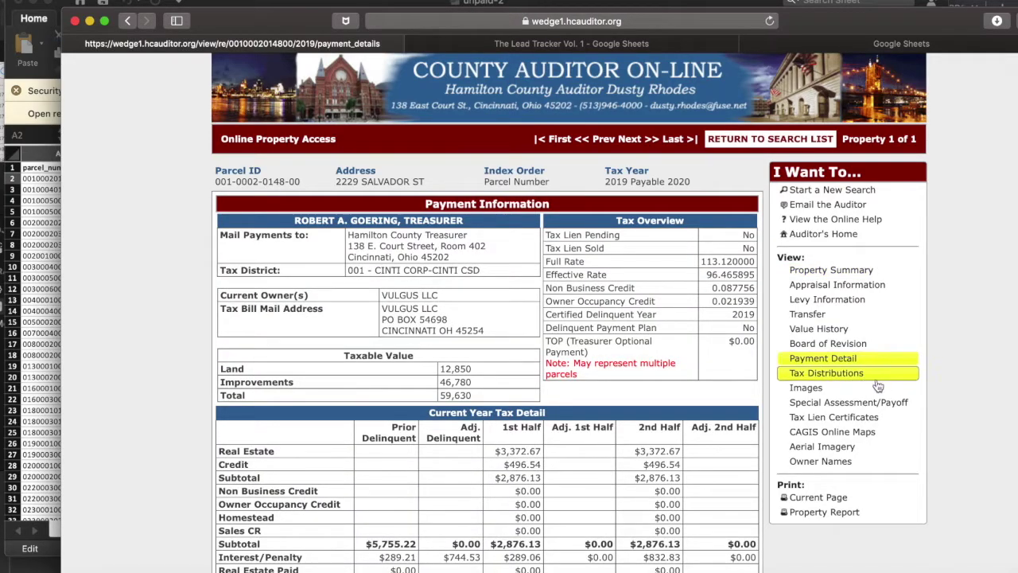
{"action": "scroll", "coordinate": [731, 420], "scroll_direction": "down", "scroll_amount": 5}
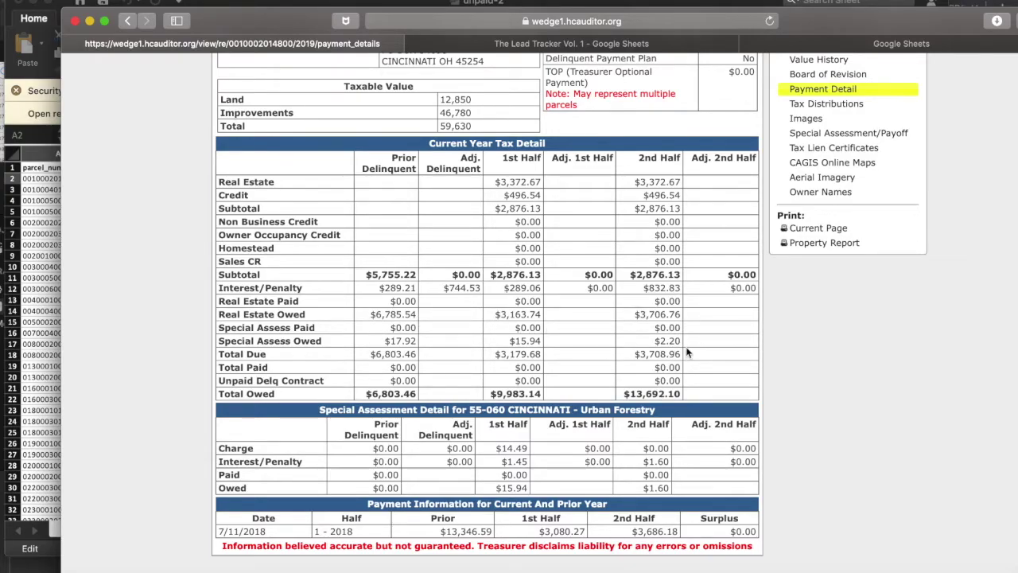
{"action": "scroll", "coordinate": [688, 353], "scroll_direction": "up", "scroll_amount": 5}
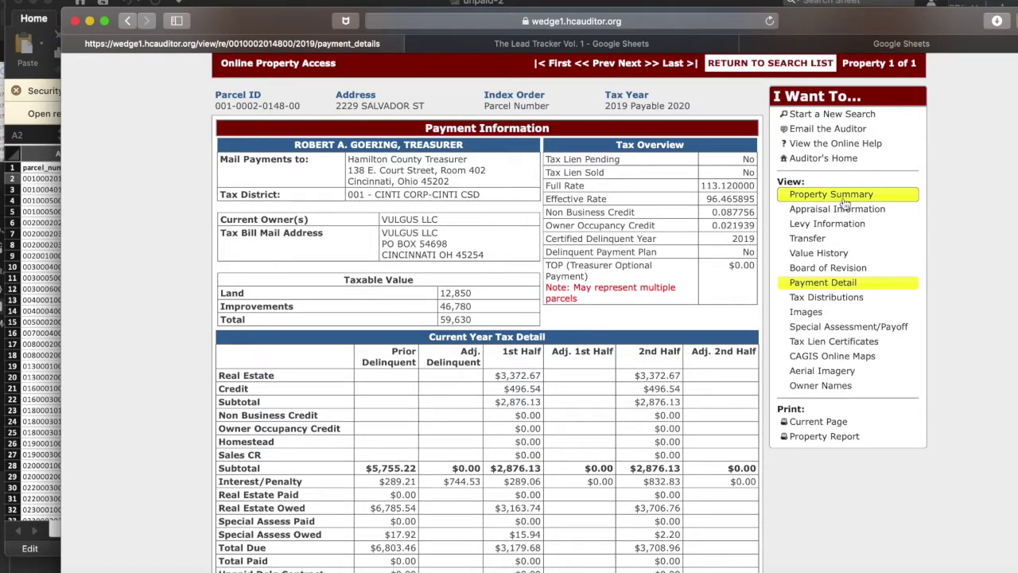
{"action": "scroll", "coordinate": [485, 350], "scroll_direction": "down", "scroll_amount": 3}
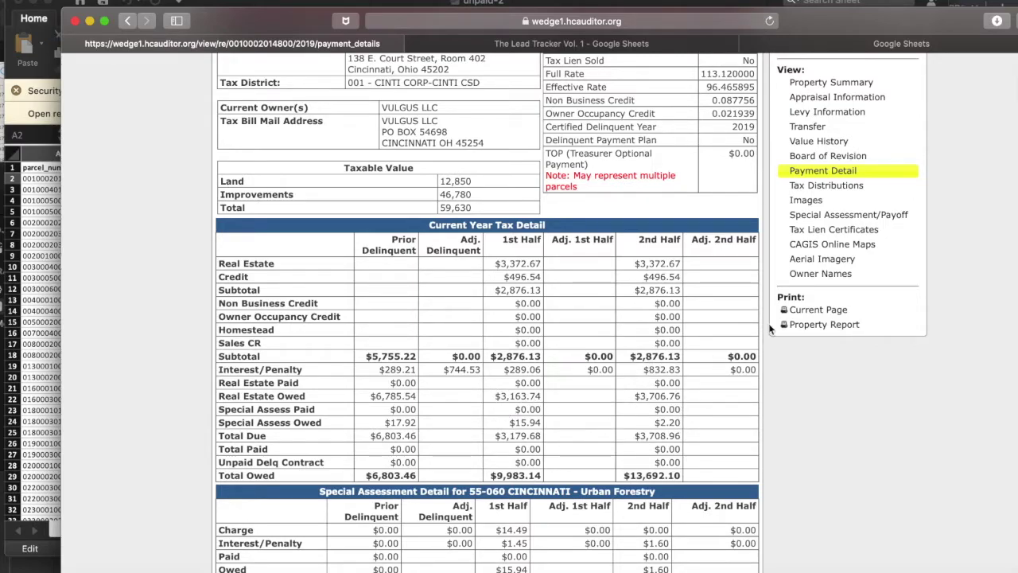
{"action": "scroll", "coordinate": [686, 404], "scroll_direction": "up", "scroll_amount": 1}
{"action": "scroll", "coordinate": [699, 355], "scroll_direction": "up", "scroll_amount": 1}
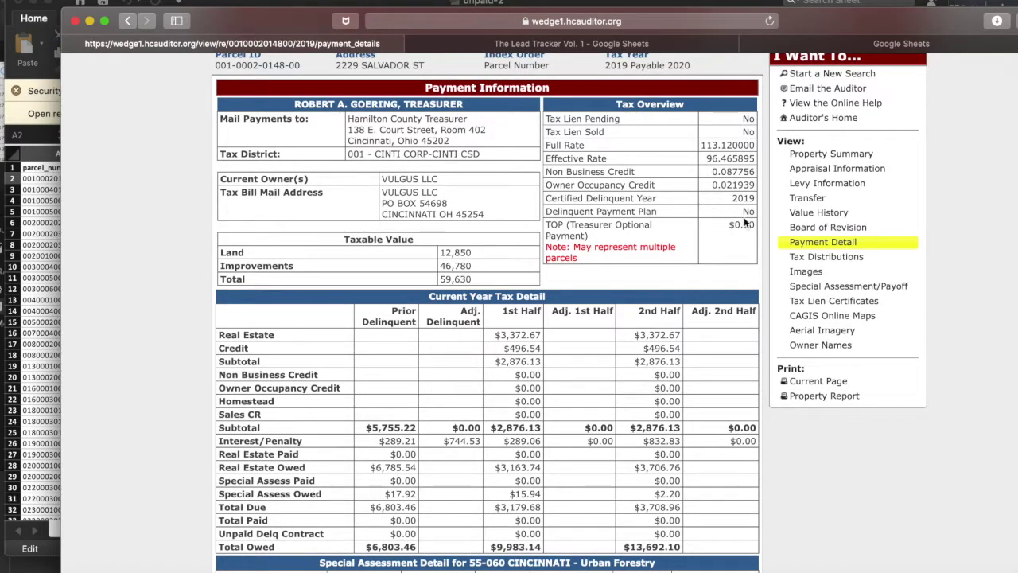
{"action": "left_click_drag", "start_coordinate": [758, 214], "coordinate": [629, 211]}
{"action": "left_click", "coordinate": [628, 211]}
{"action": "scroll", "coordinate": [711, 208], "scroll_direction": "down", "scroll_amount": 3}
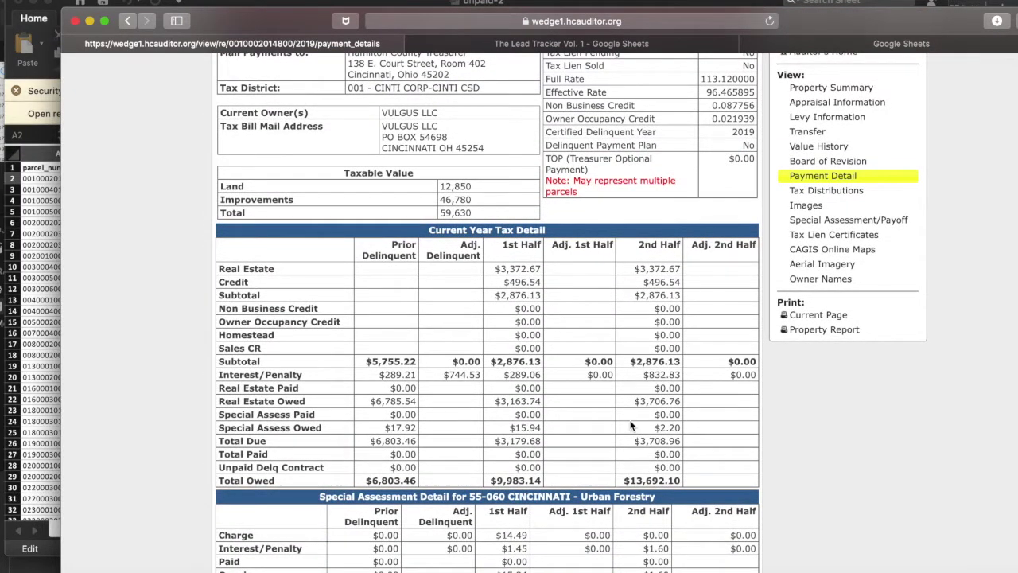
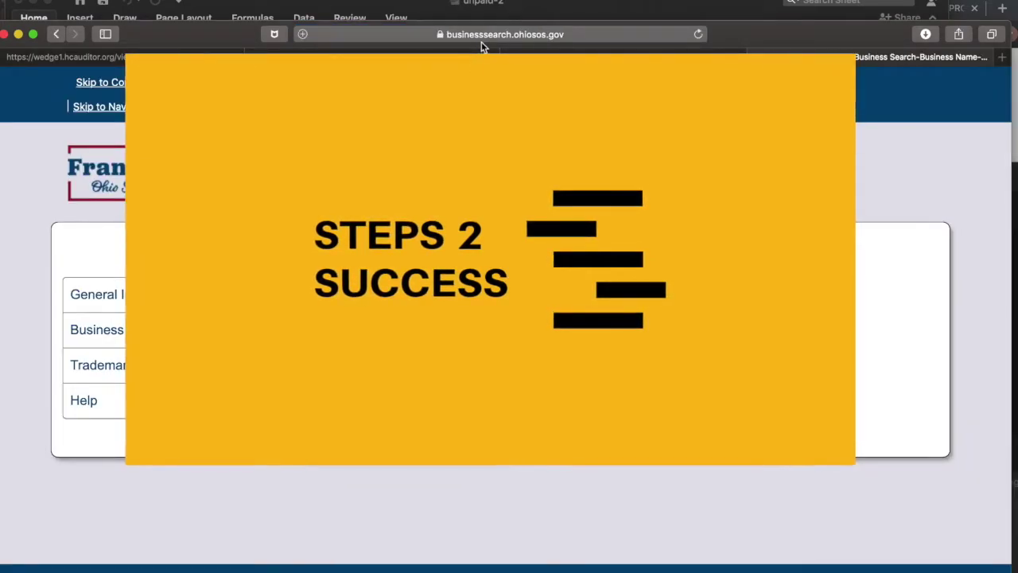
Enter 'ohio' in Safari's address bar and open the suggested search.
{"action": "left_click", "coordinate": [525, 35]}
{"action": "key", "text": "BackSpace"}
{"action": "type", "text": "ohio"}
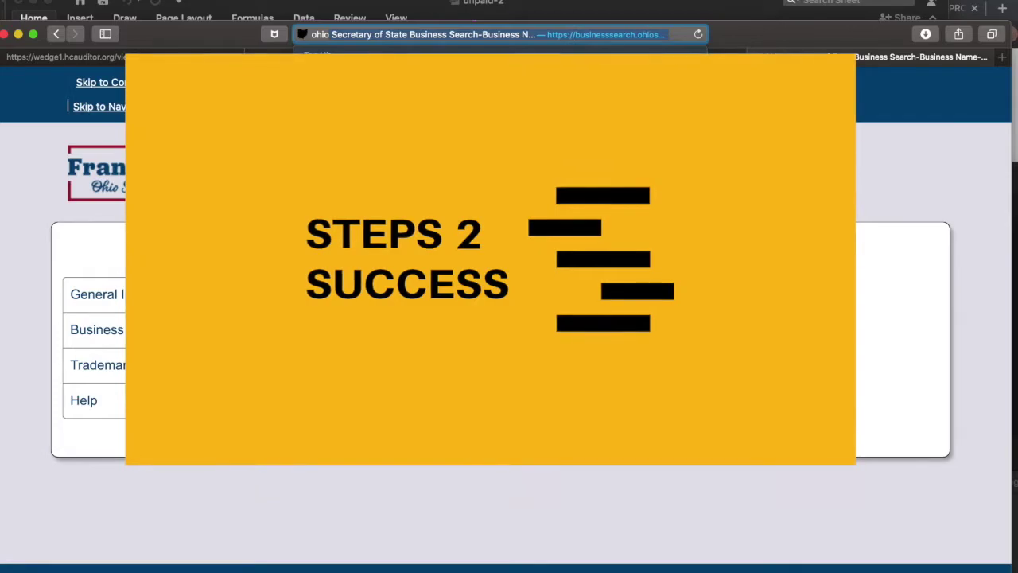
{"action": "key", "text": "Return"}
Google 'ohio secretary of state business search' and open the first result.
{"action": "left_click", "coordinate": [555, 34]}
{"action": "key", "text": "BackSpace"}
{"action": "type", "text": "ohio secretary of"}
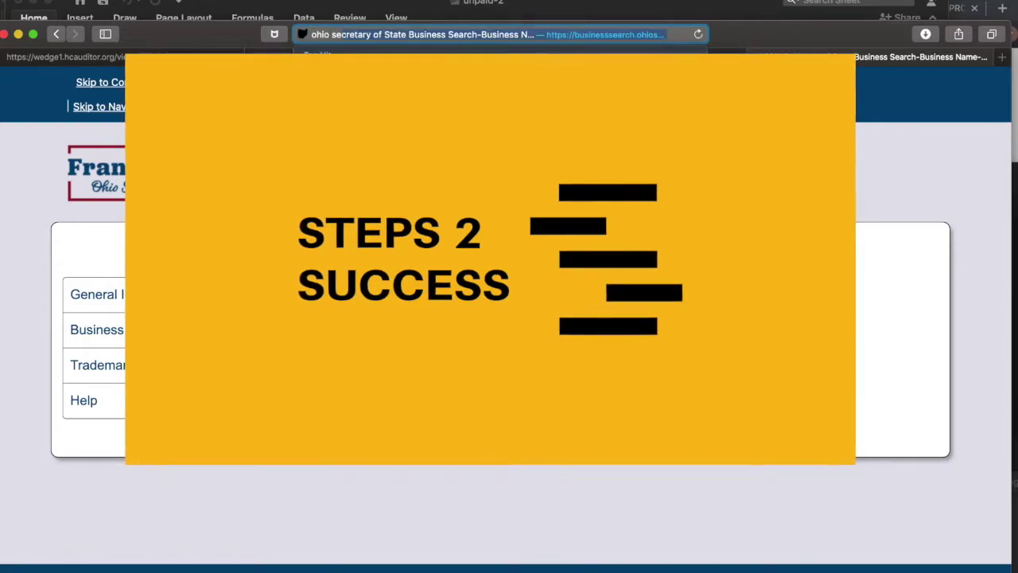
{"action": "key", "text": "BackSpace"}
{"action": "key", "text": "BackSpace"}
{"action": "key", "text": "BackSpace"}
{"action": "key", "text": "BackSpace"}
{"action": "key", "text": "BackSpace"}
{"action": "key", "text": "BackSpace"}
{"action": "key", "text": "BackSpace"}
{"action": "key", "text": "BackSpace"}
{"action": "key", "text": "BackSpace"}
{"action": "key", "text": "BackSpace"}
{"action": "type", "text": "e"}
{"action": "key", "text": "BackSpace"}
{"action": "type", "text": "retary of state business search"}
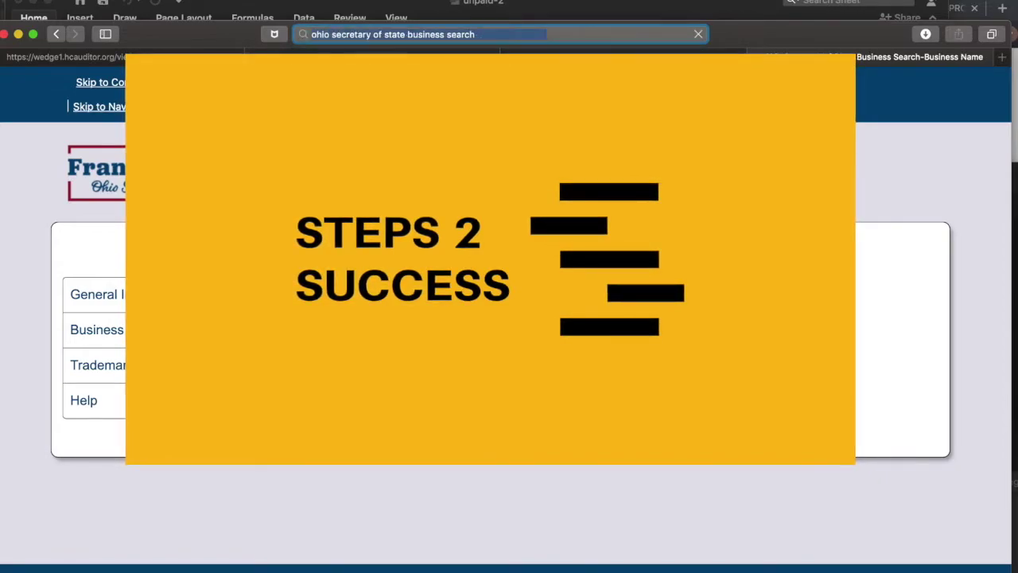
{"action": "key", "text": "Return"}
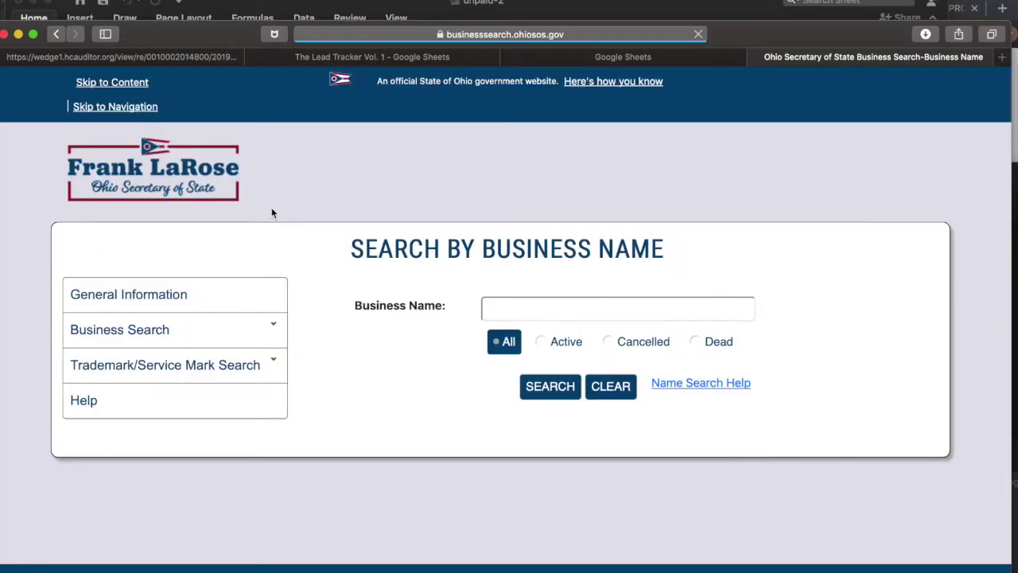
{"action": "left_click", "coordinate": [536, 309]}
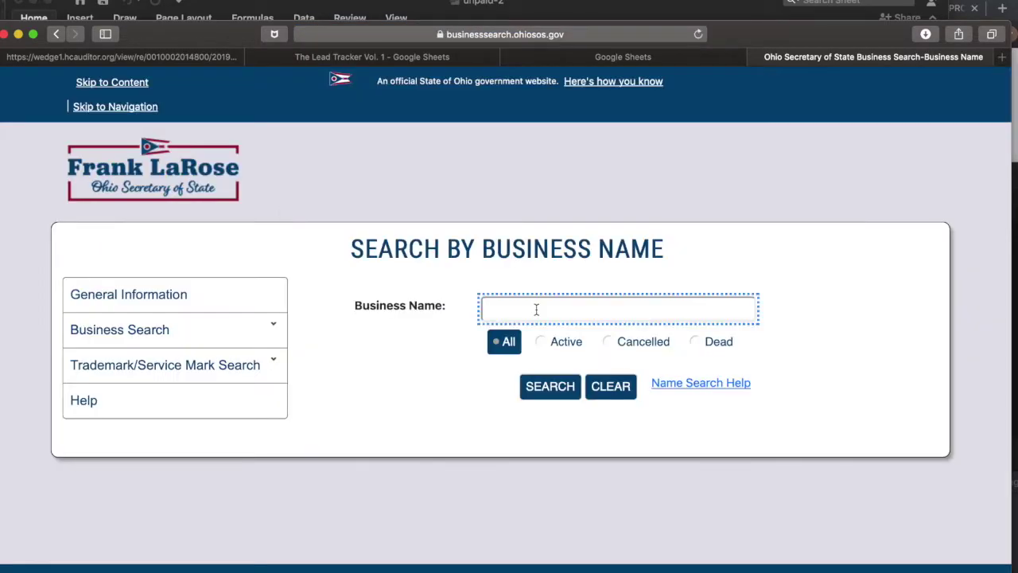
Copy the owner name VULGUS LLC from the county auditor property page.
{"action": "left_click", "coordinate": [628, 59]}
{"action": "left_click", "coordinate": [424, 60]}
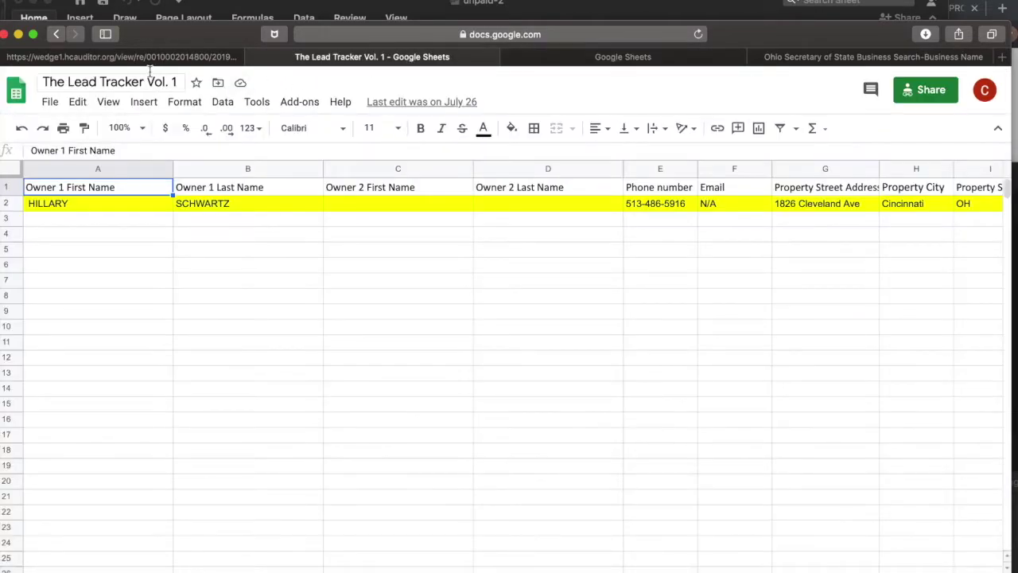
{"action": "left_click", "coordinate": [151, 57]}
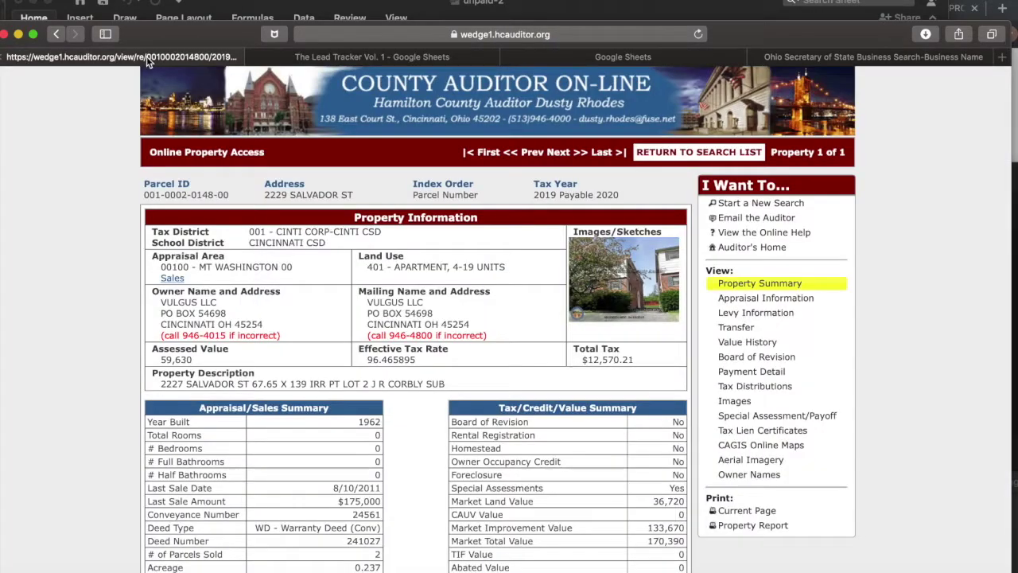
{"action": "triple_click", "coordinate": [187, 299]}
{"action": "key", "text": "super+c"}
{"action": "key", "text": "super+space"}
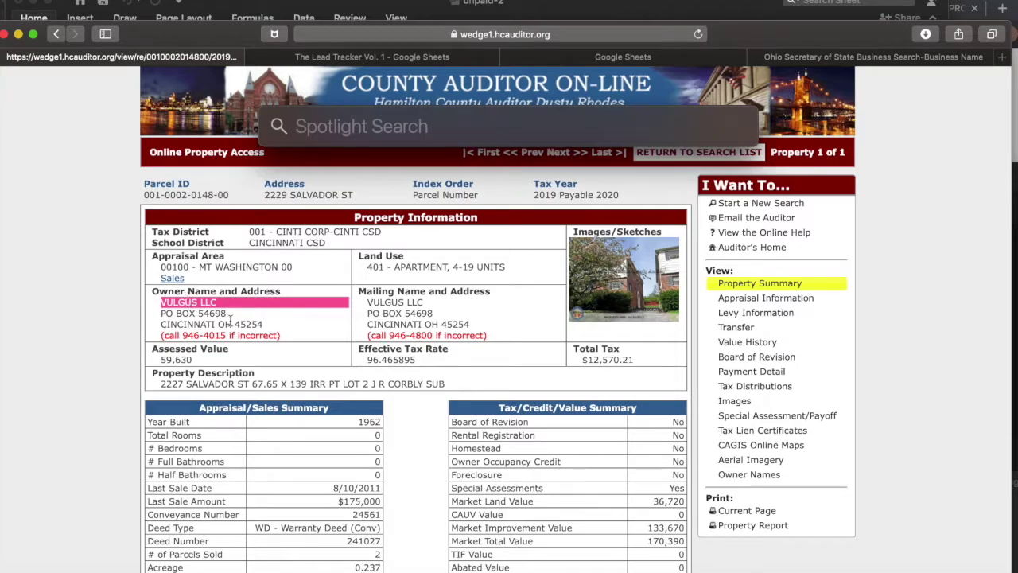
{"action": "key", "text": "Escape"}
Search Business Name for VULGUS LLC and view its full business details.
{"action": "left_click", "coordinate": [895, 59]}
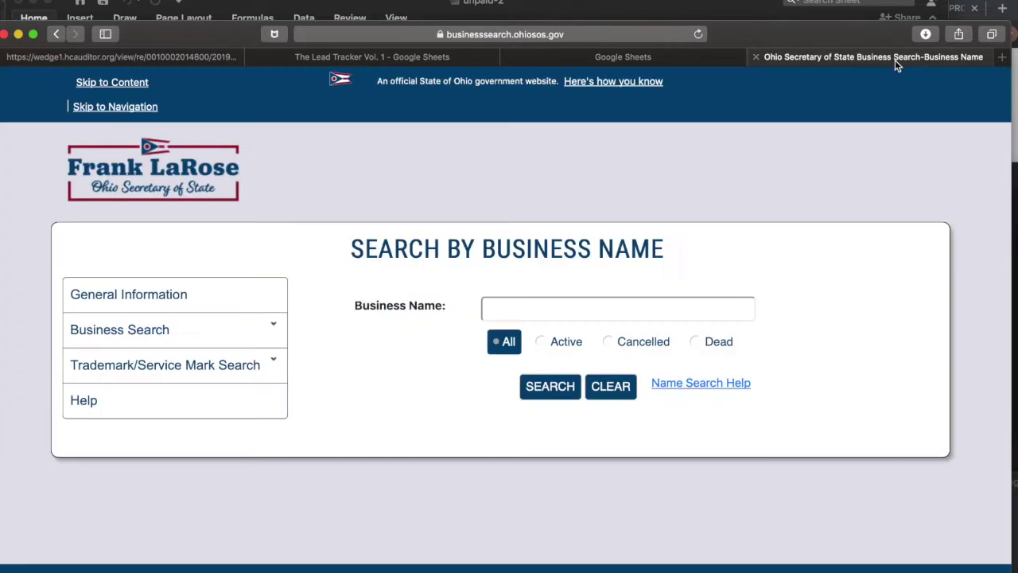
{"action": "left_click", "coordinate": [528, 296]}
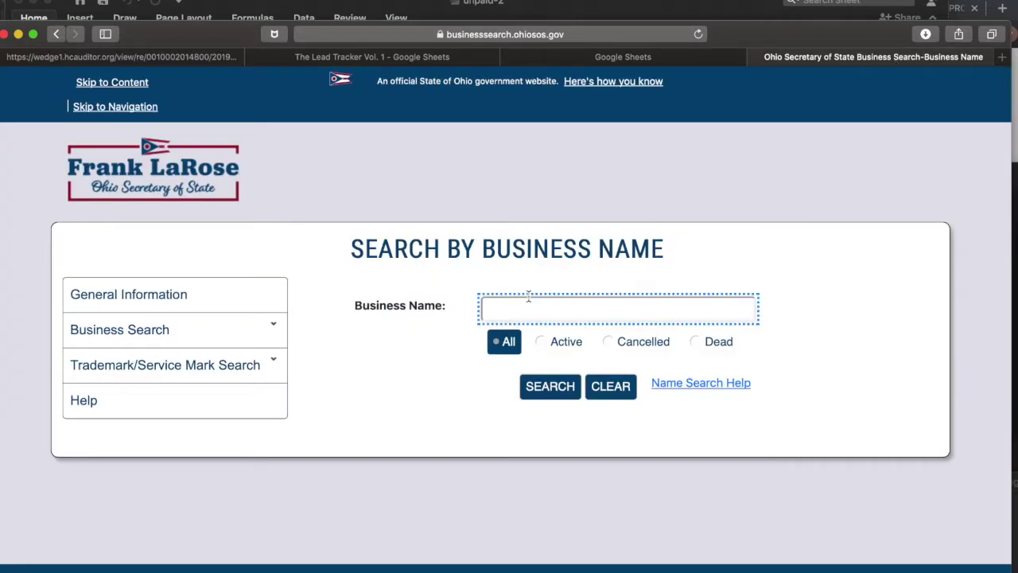
{"action": "key", "text": "super+v"}
{"action": "left_click", "coordinate": [550, 386]}
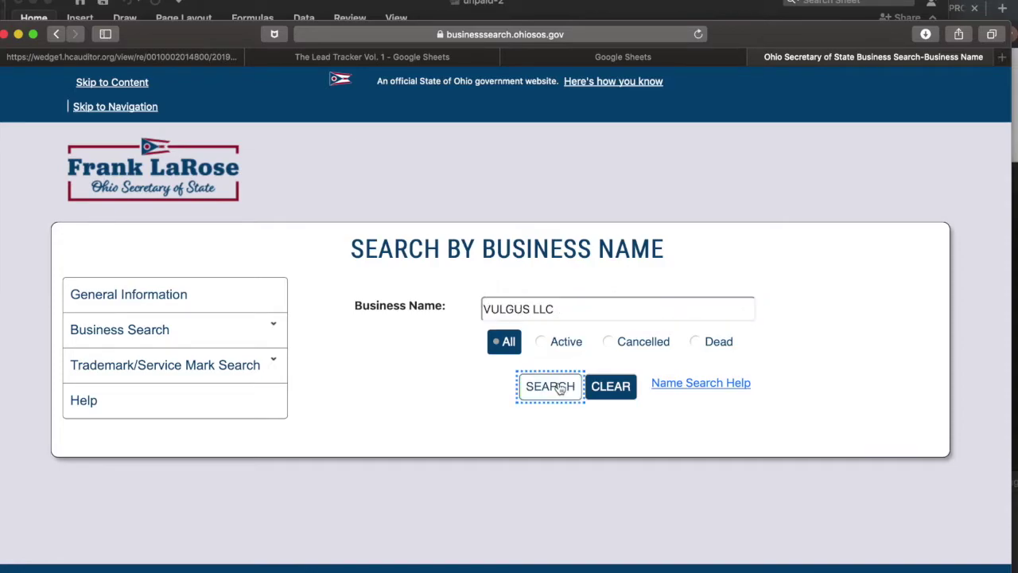
{"action": "scroll", "coordinate": [431, 446], "scroll_direction": "down", "scroll_amount": 3}
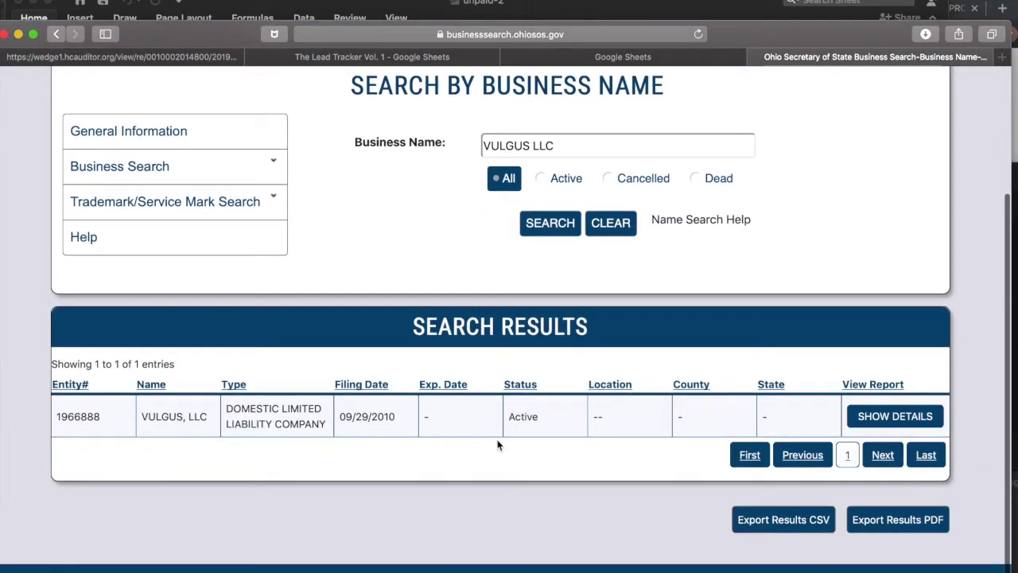
{"action": "left_click", "coordinate": [907, 417]}
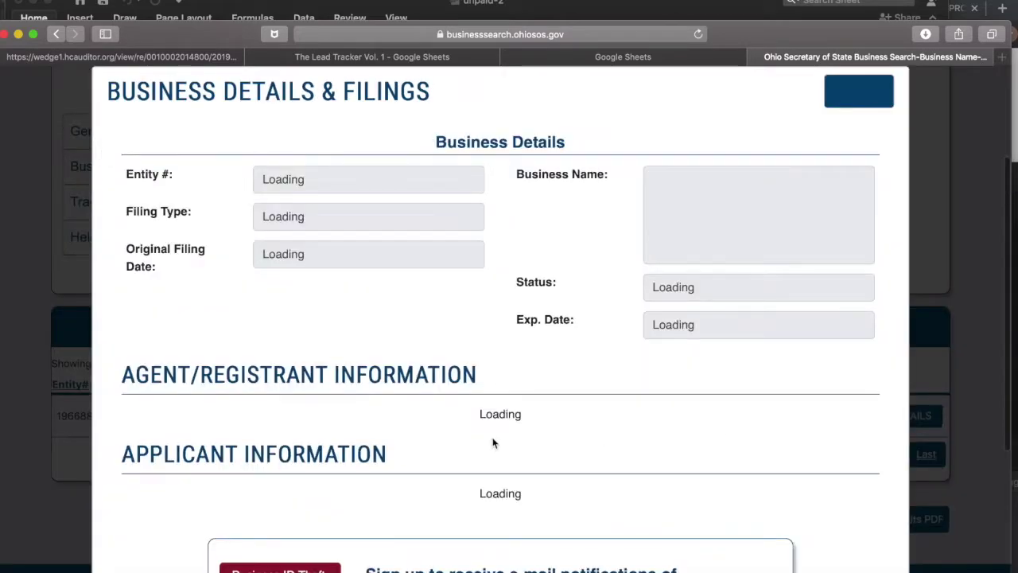
{"action": "scroll", "coordinate": [433, 326], "scroll_direction": "down", "scroll_amount": 3}
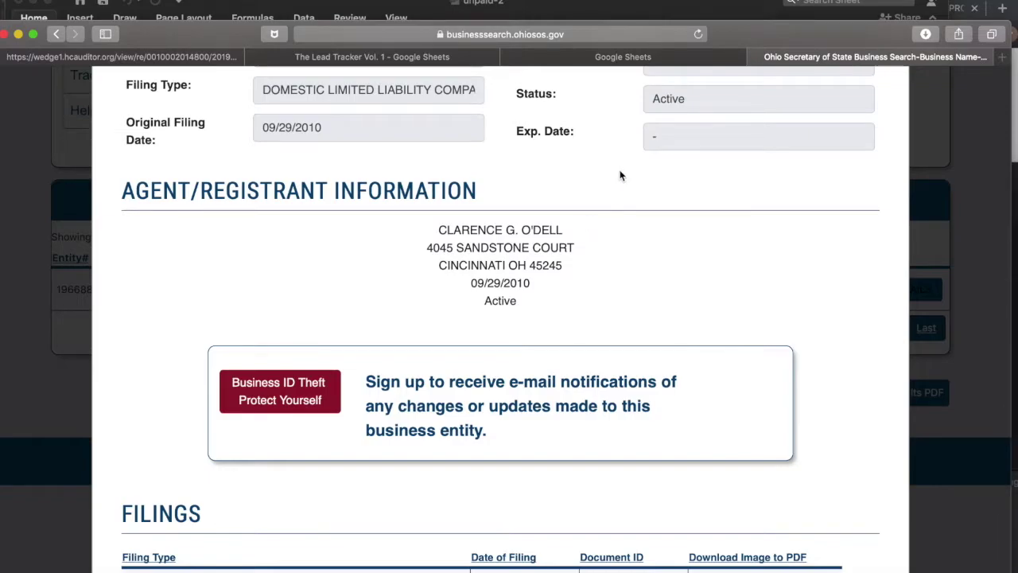
{"action": "left_click", "coordinate": [655, 59]}
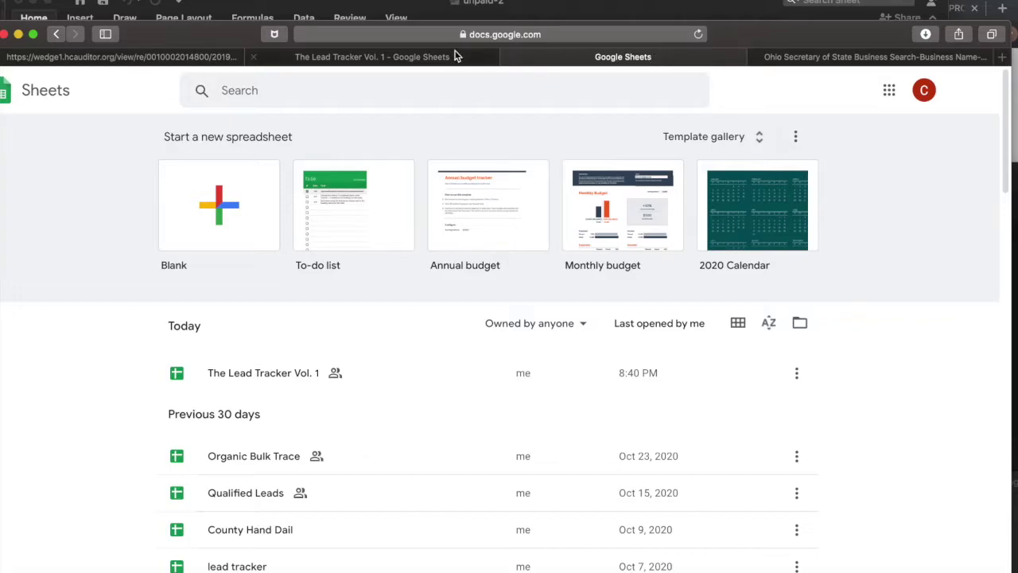
Select the property's street address on the county auditor page.
{"action": "left_click", "coordinate": [449, 58]}
{"action": "left_click", "coordinate": [126, 57]}
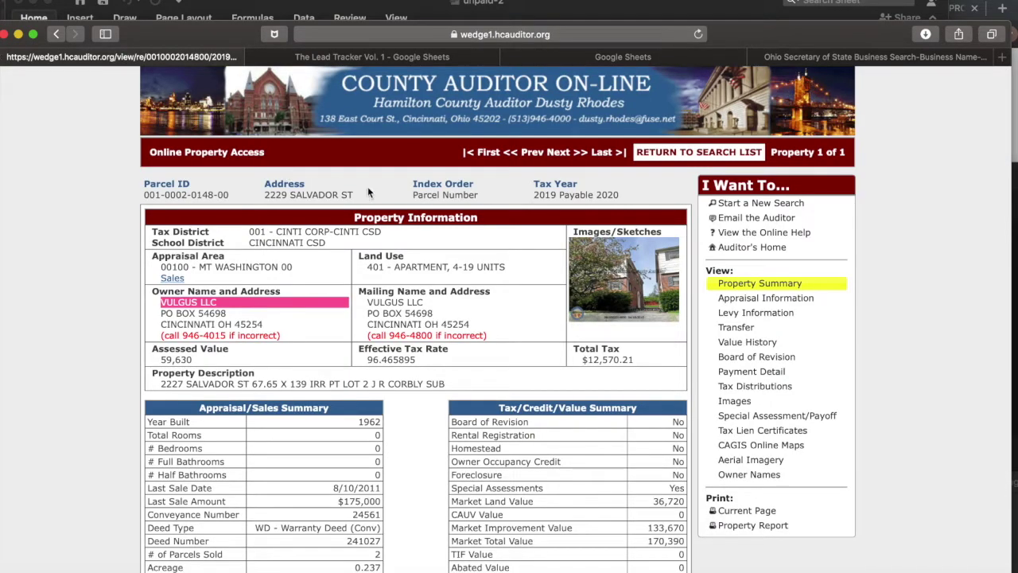
{"action": "left_click_drag", "start_coordinate": [359, 196], "coordinate": [263, 190]}
{"action": "key", "text": "super+c"}
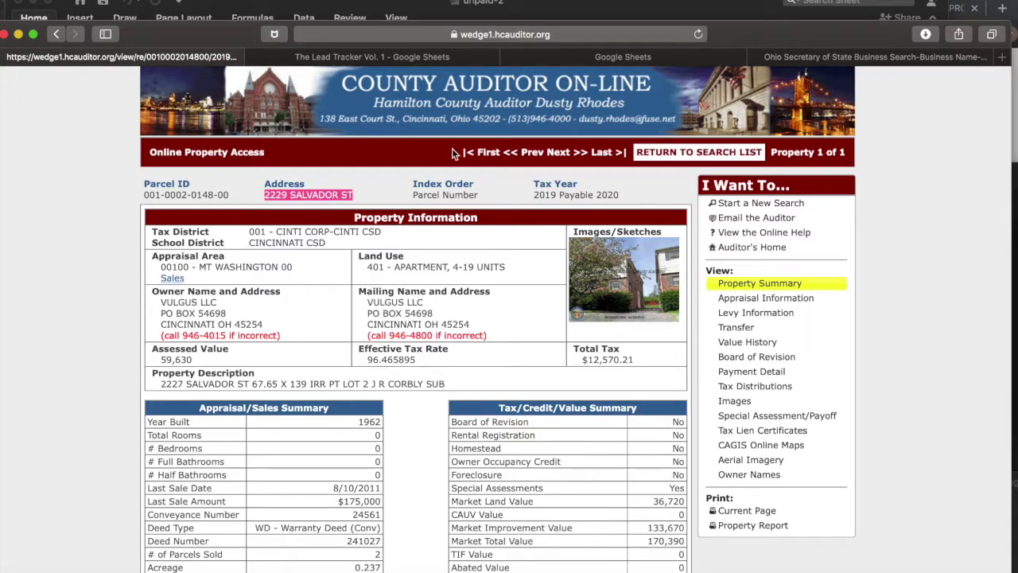
Google the street address plus ', cincinnati ohio' and open the realtor.com listing.
{"action": "left_click", "coordinate": [1003, 56]}
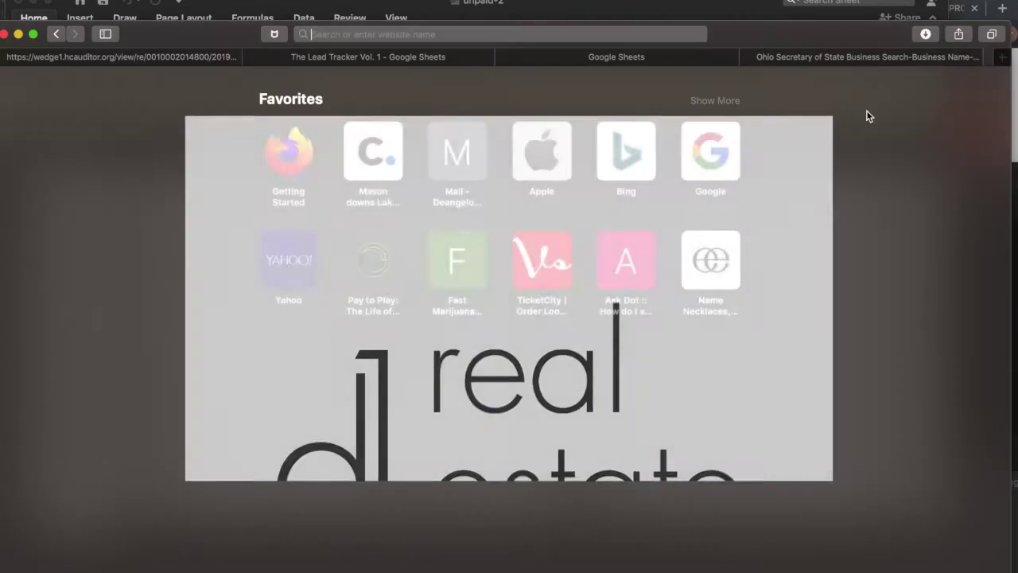
{"action": "key", "text": "super+v"}
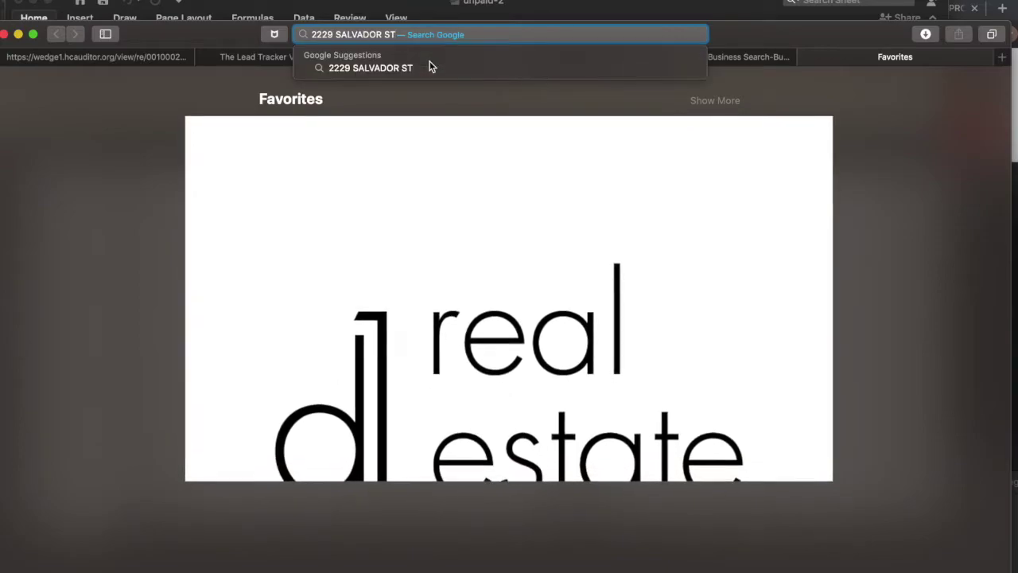
{"action": "type", "text": ", cincinnati"}
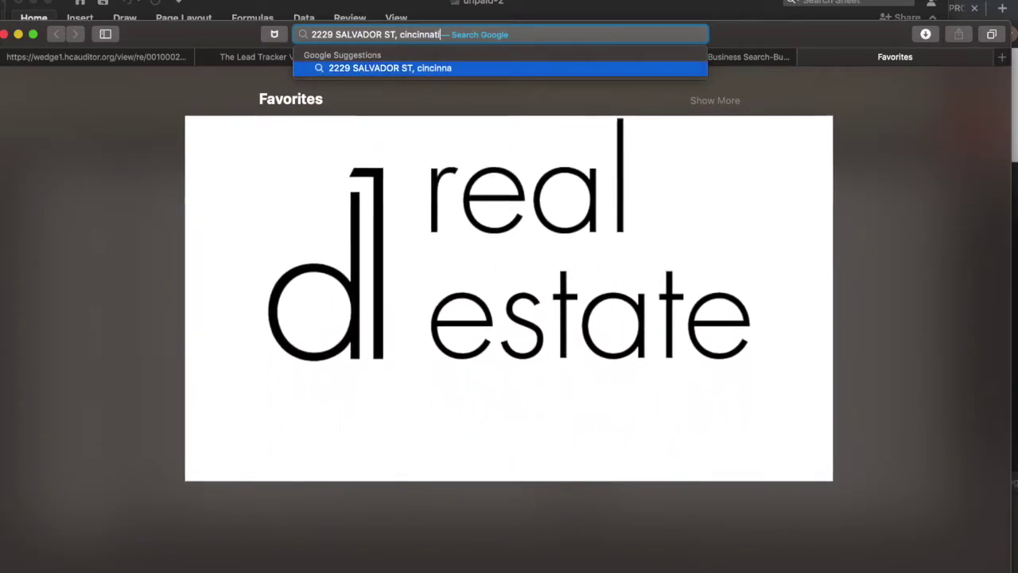
{"action": "type", "text": " ohio"}
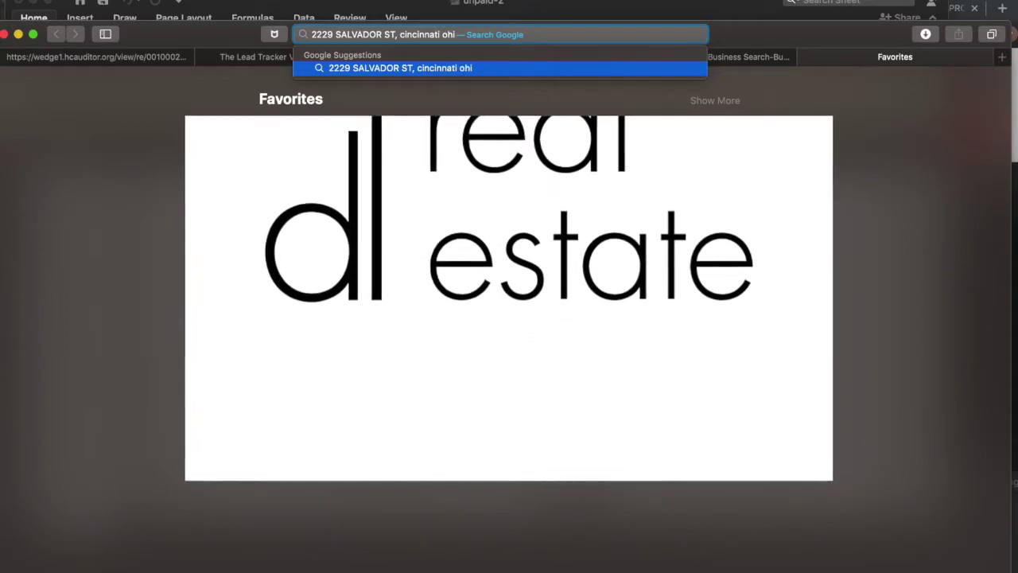
{"action": "key", "text": "Return"}
{"action": "scroll", "coordinate": [388, 159], "scroll_direction": "down", "scroll_amount": 2}
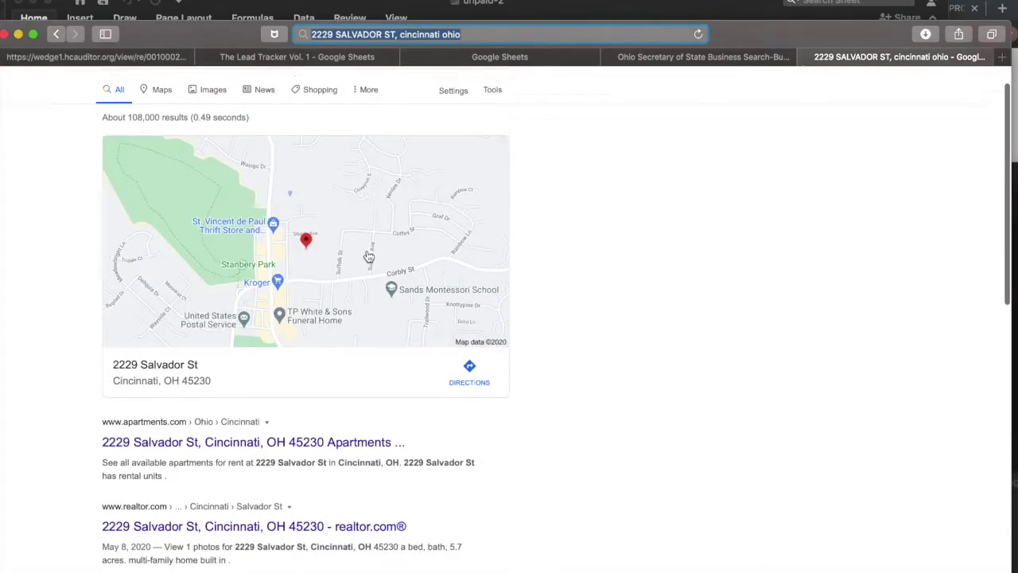
{"action": "scroll", "coordinate": [309, 450], "scroll_direction": "down", "scroll_amount": 4}
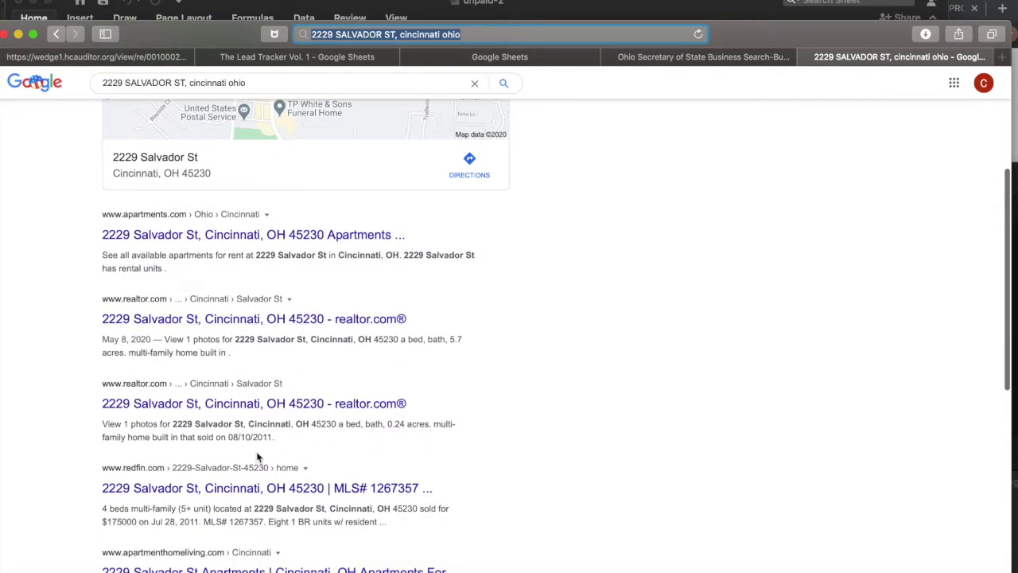
{"action": "scroll", "coordinate": [257, 454], "scroll_direction": "down", "scroll_amount": 1}
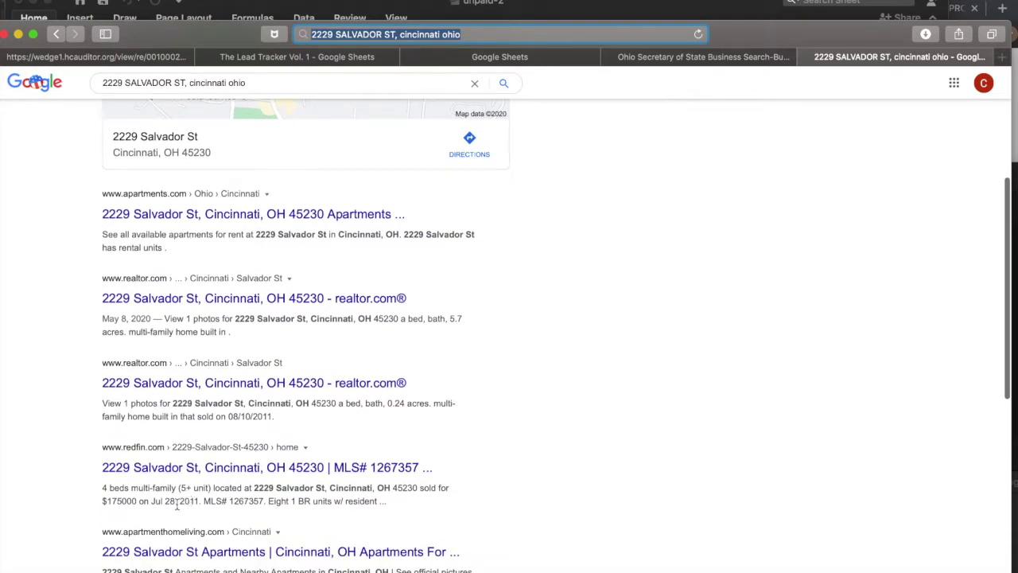
{"action": "scroll", "coordinate": [155, 439], "scroll_direction": "up", "scroll_amount": 1}
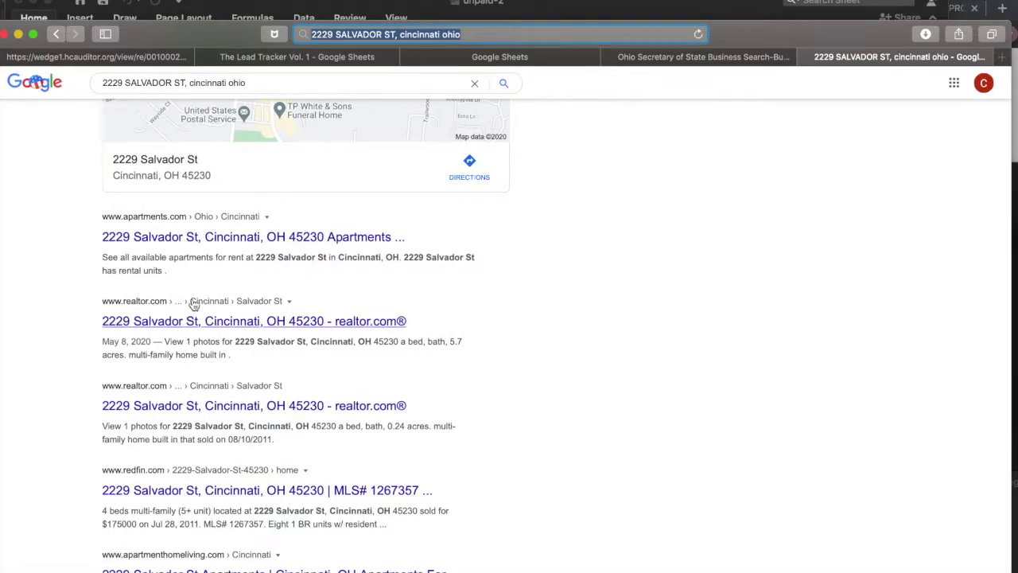
{"action": "left_click", "coordinate": [221, 326]}
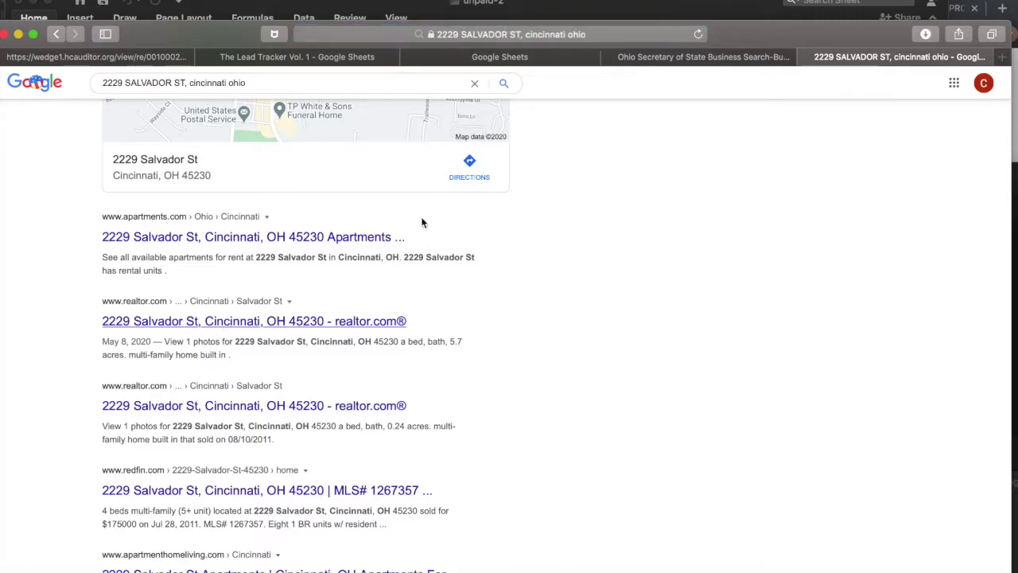
Revisit the VULGUS LLC record, then return to the auditor page and clear the selection.
{"action": "left_click", "coordinate": [744, 59]}
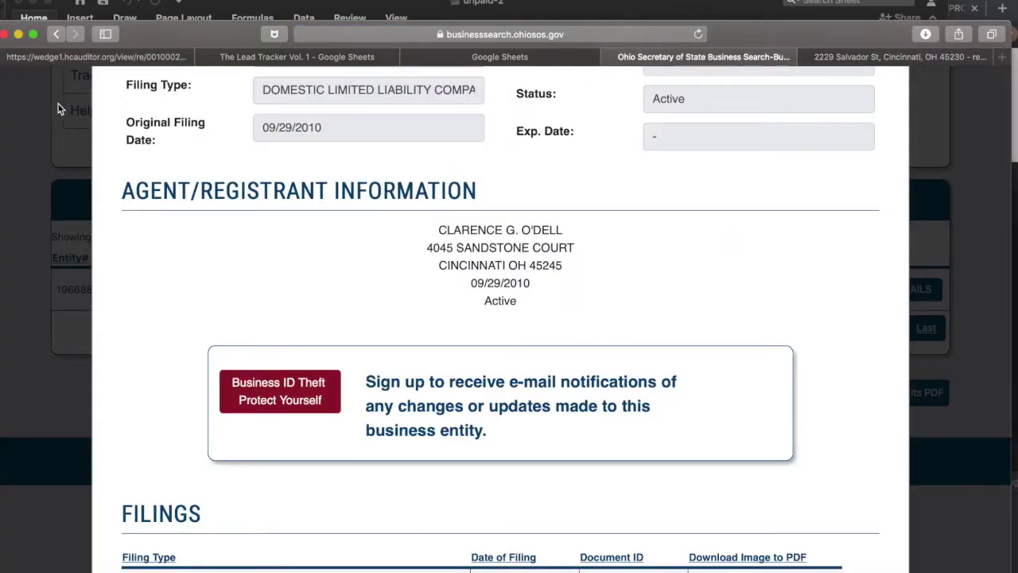
{"action": "left_click", "coordinate": [85, 57]}
{"action": "left_click", "coordinate": [339, 227]}
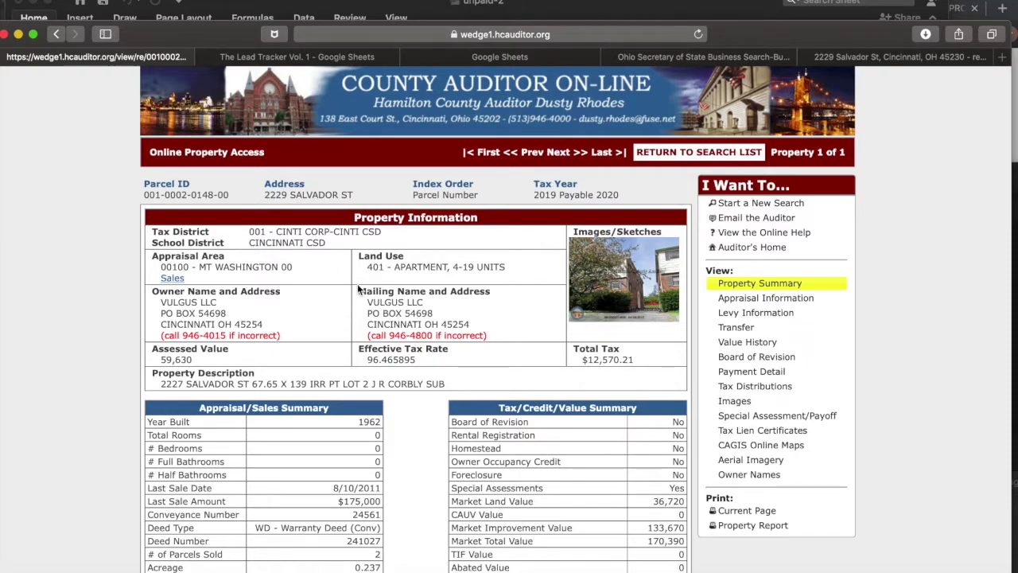
{"action": "scroll", "coordinate": [544, 274], "scroll_direction": "down", "scroll_amount": 2}
{"action": "scroll", "coordinate": [545, 295], "scroll_direction": "up", "scroll_amount": 2}
{"action": "left_click", "coordinate": [315, 61]}
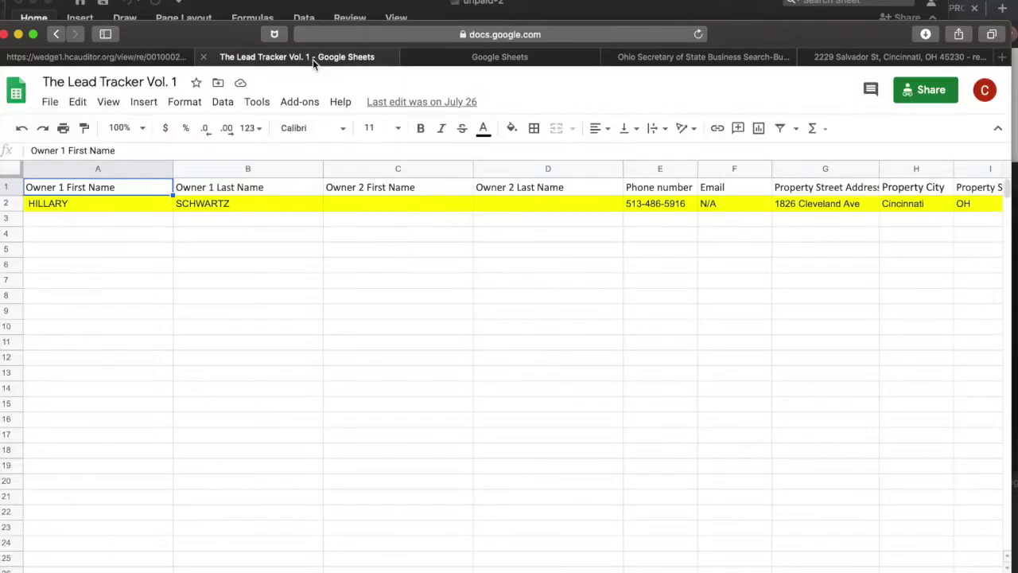
{"action": "left_click", "coordinate": [117, 223]}
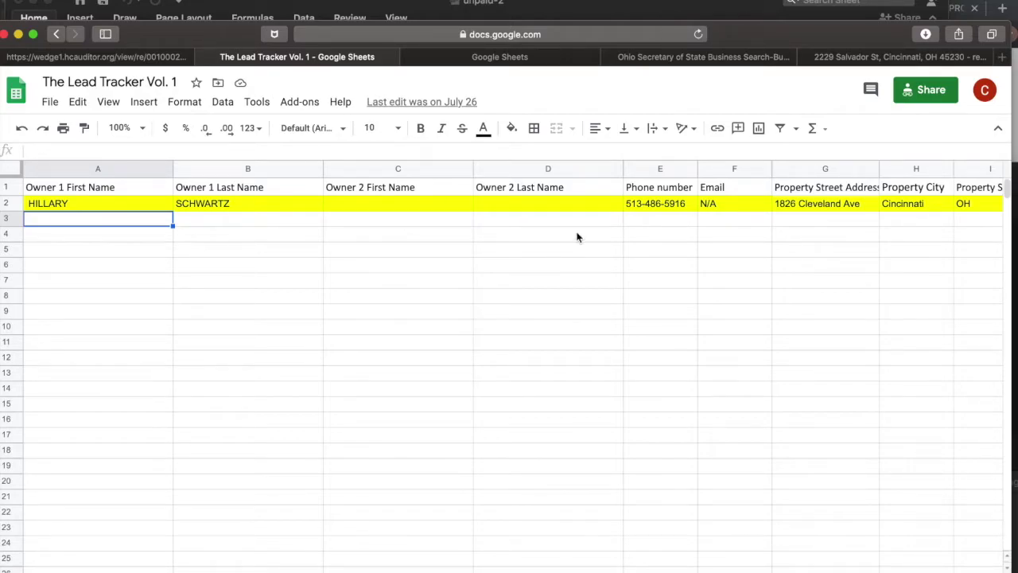
{"action": "scroll", "coordinate": [577, 237], "scroll_direction": "right", "scroll_amount": 10}
{"action": "scroll", "coordinate": [578, 235], "scroll_direction": "left", "scroll_amount": 10}
Copy the registered agent's name, putting the first name in A3 and last name in B3.
{"action": "left_click", "coordinate": [729, 58]}
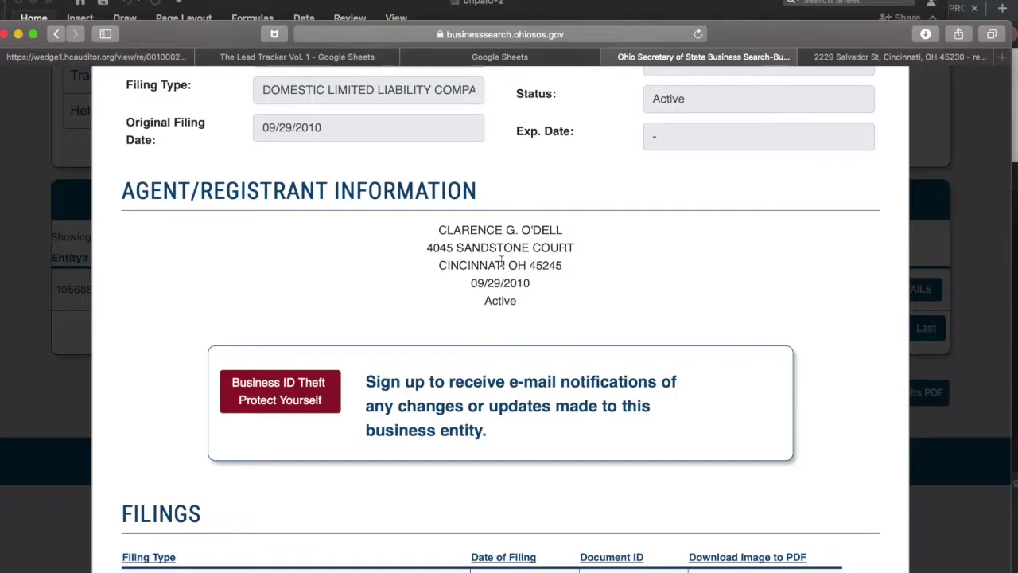
{"action": "left_click_drag", "start_coordinate": [570, 235], "coordinate": [433, 233]}
{"action": "key", "text": "super+c"}
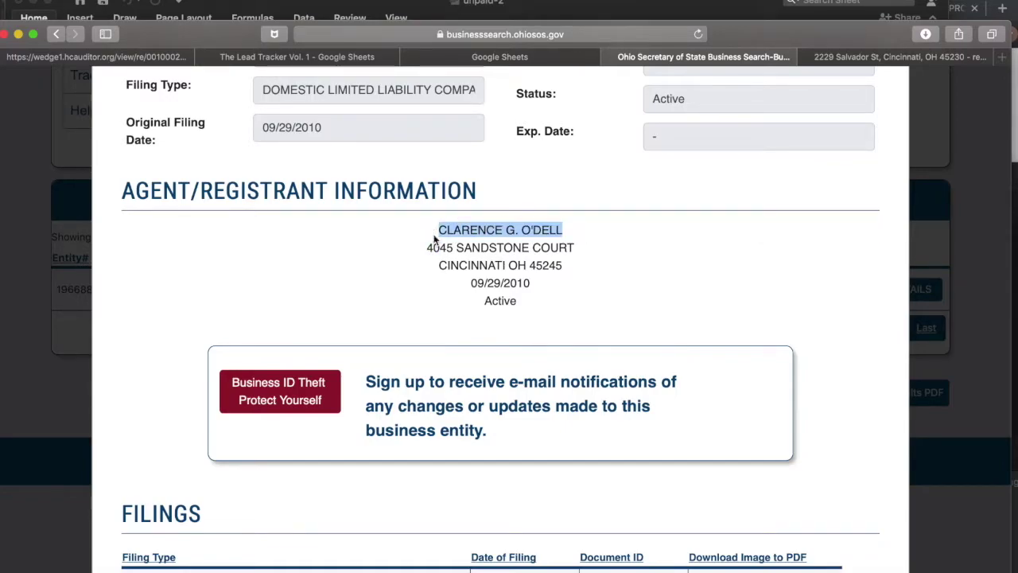
{"action": "left_click", "coordinate": [297, 57]}
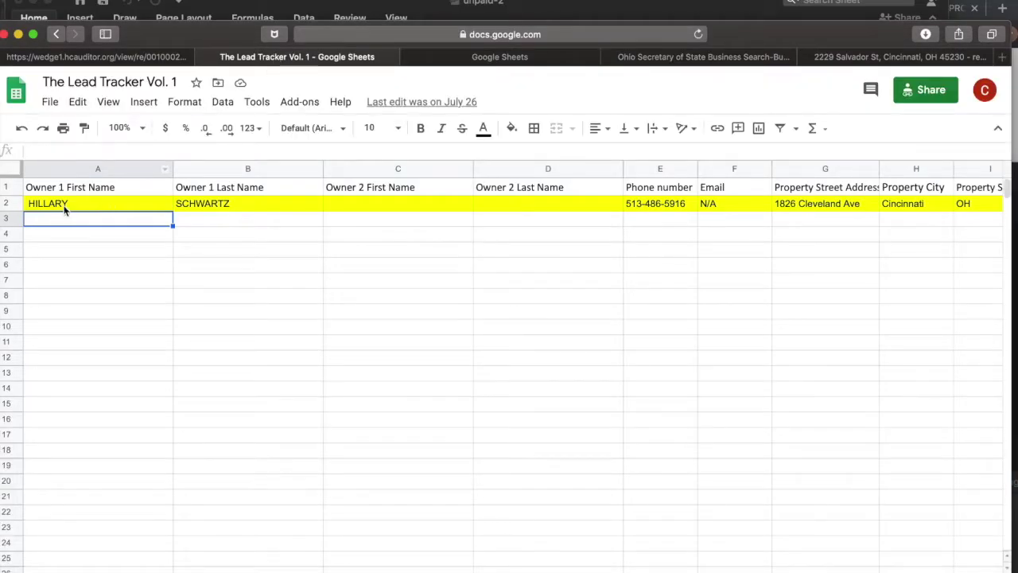
{"action": "double_click", "coordinate": [60, 219]}
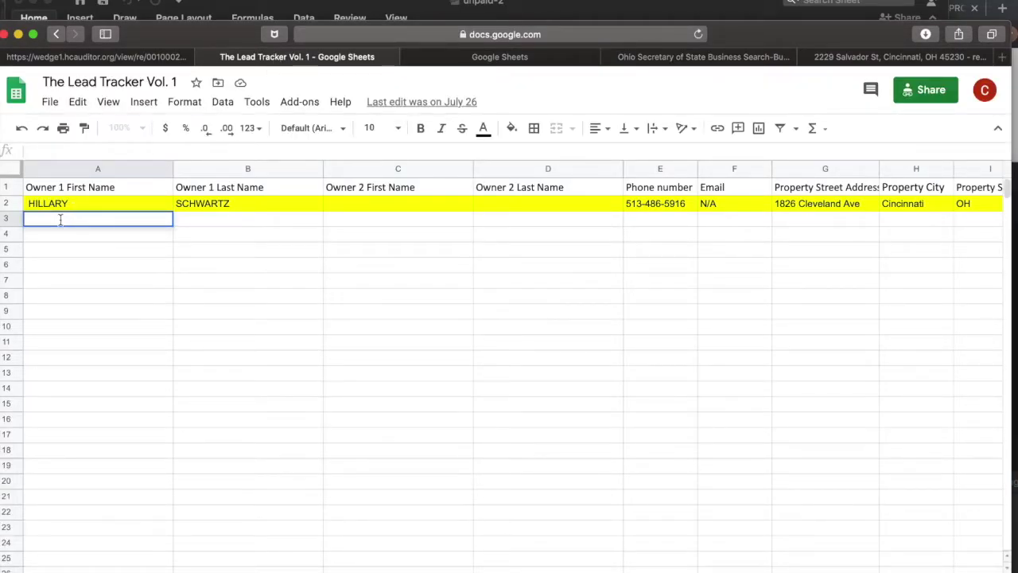
{"action": "key", "text": "super+v"}
{"action": "left_click", "coordinate": [90, 218]}
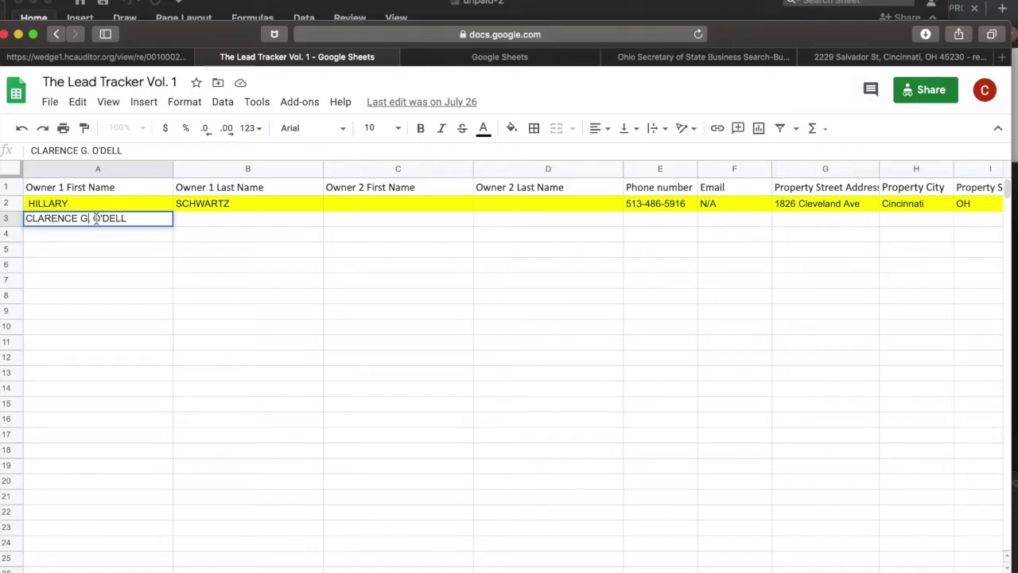
{"action": "key", "text": "BackSpace"}
{"action": "key", "text": "BackSpace"}
{"action": "key", "text": "BackSpace"}
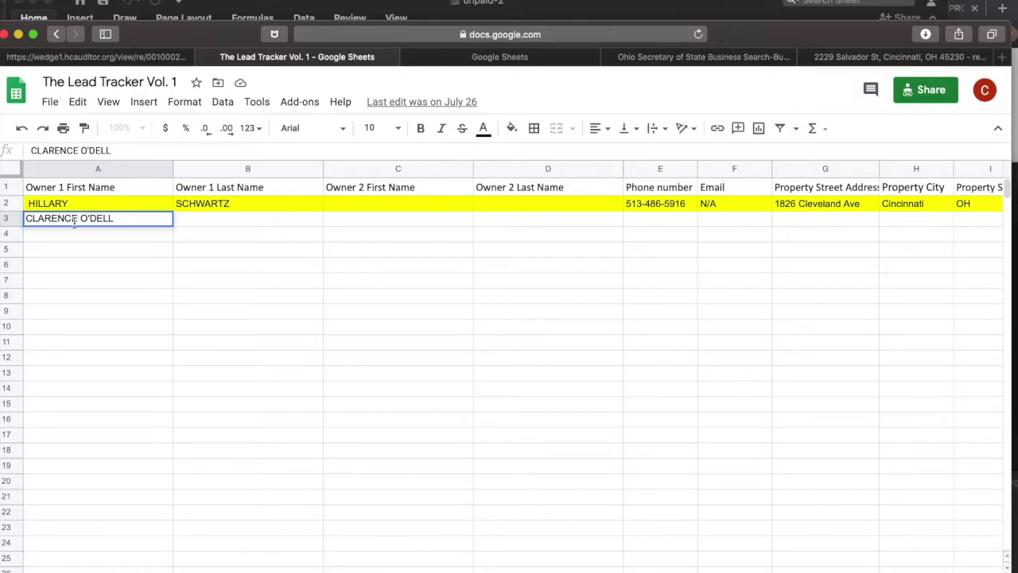
{"action": "double_click", "coordinate": [90, 218]}
{"action": "key", "text": "ctrl+c"}
{"action": "key", "text": "BackSpace"}
{"action": "left_click", "coordinate": [235, 225]}
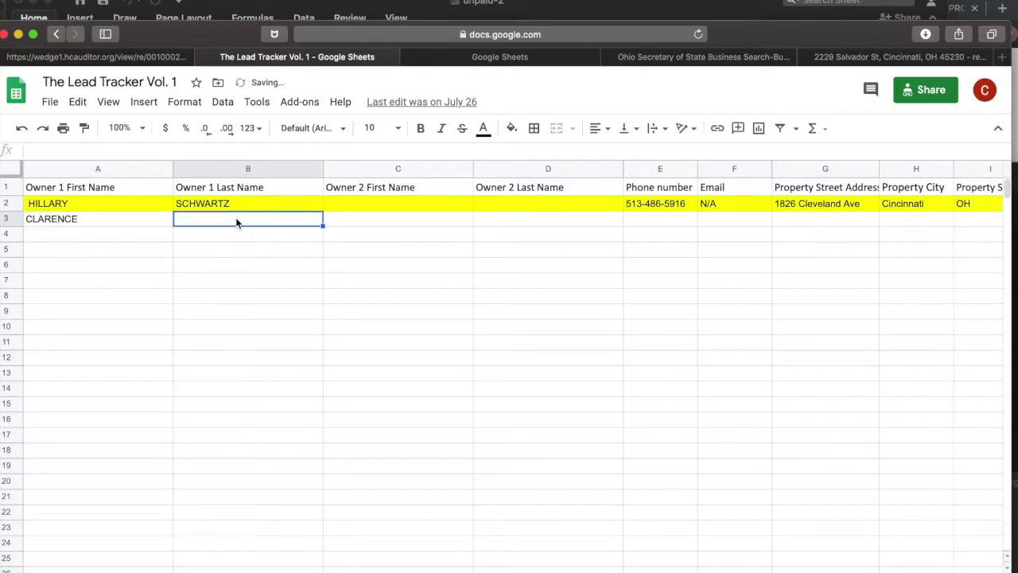
{"action": "key", "text": "ctrl+v"}
Move across row 3 to the street address cell and bring up the auditor page.
{"action": "left_click", "coordinate": [373, 205]}
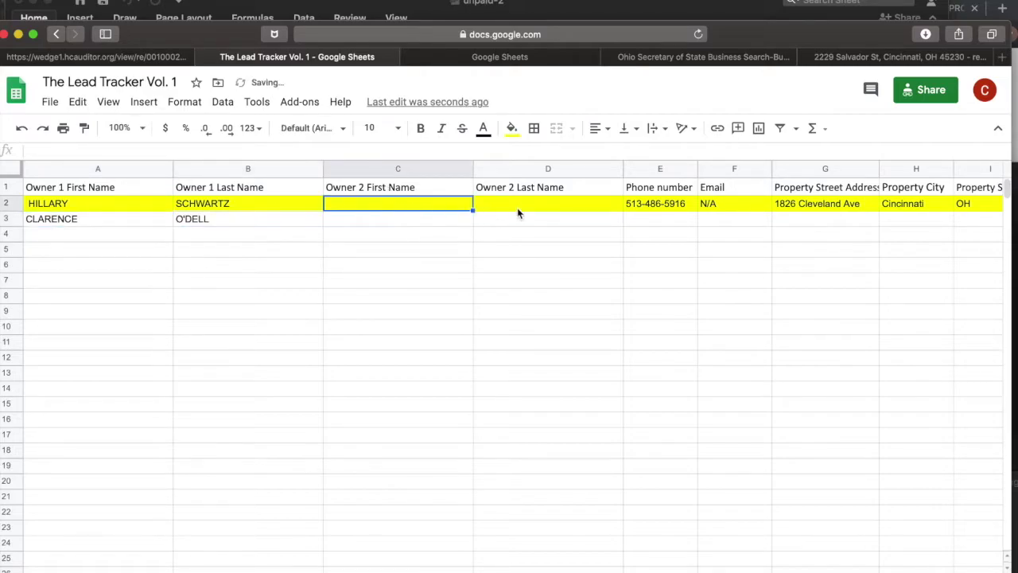
{"action": "left_click", "coordinate": [564, 220]}
{"action": "left_click", "coordinate": [436, 225]}
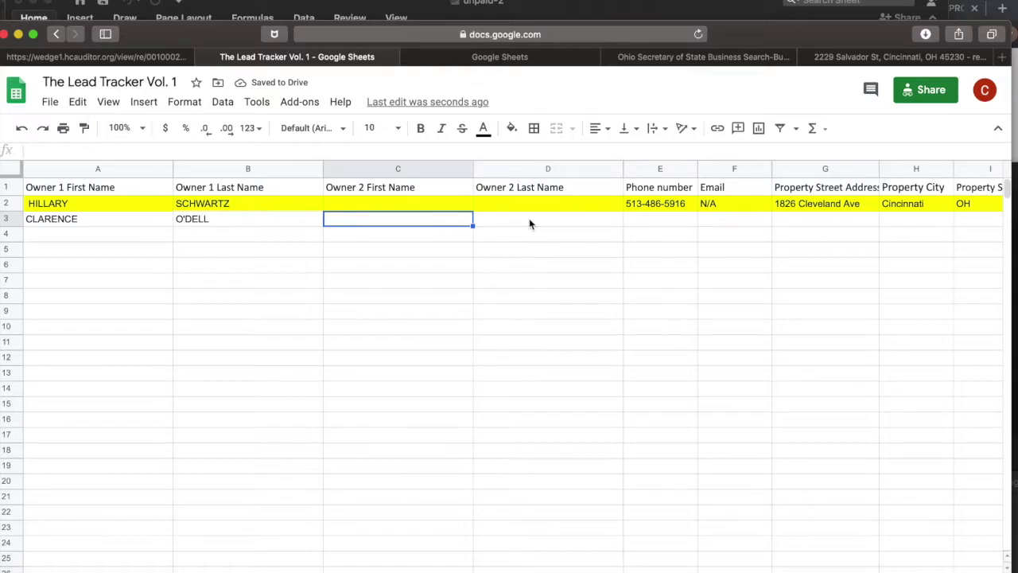
{"action": "left_click", "coordinate": [658, 220]}
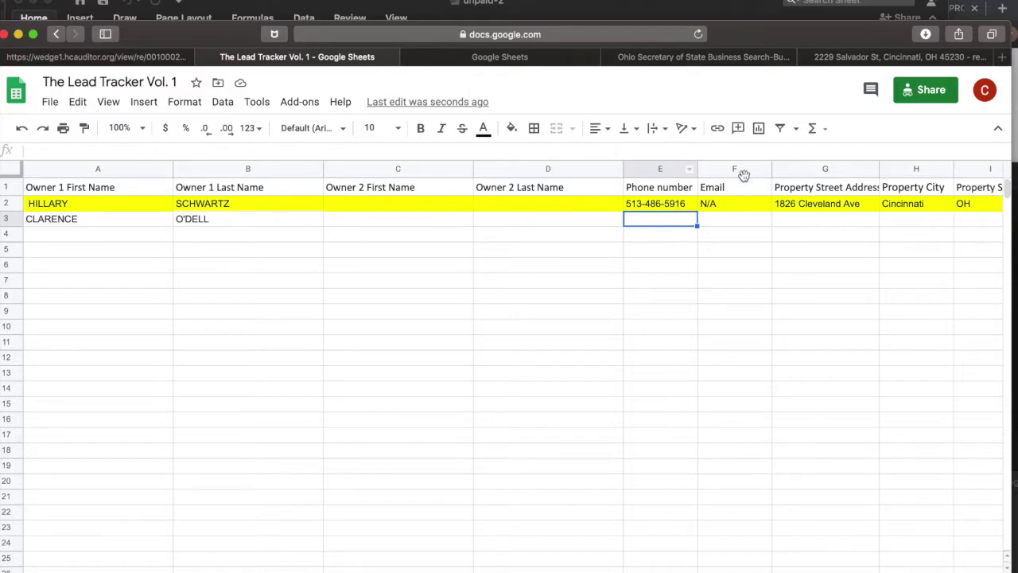
{"action": "left_click", "coordinate": [740, 227]}
{"action": "scroll", "coordinate": [749, 249], "scroll_direction": "right", "scroll_amount": 10}
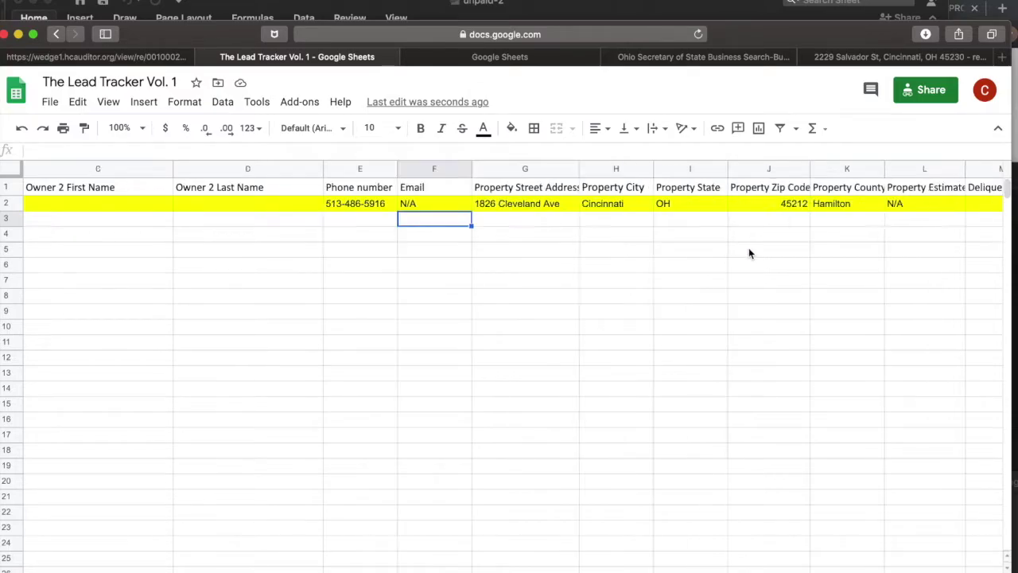
{"action": "scroll", "coordinate": [749, 249], "scroll_direction": "left", "scroll_amount": 5}
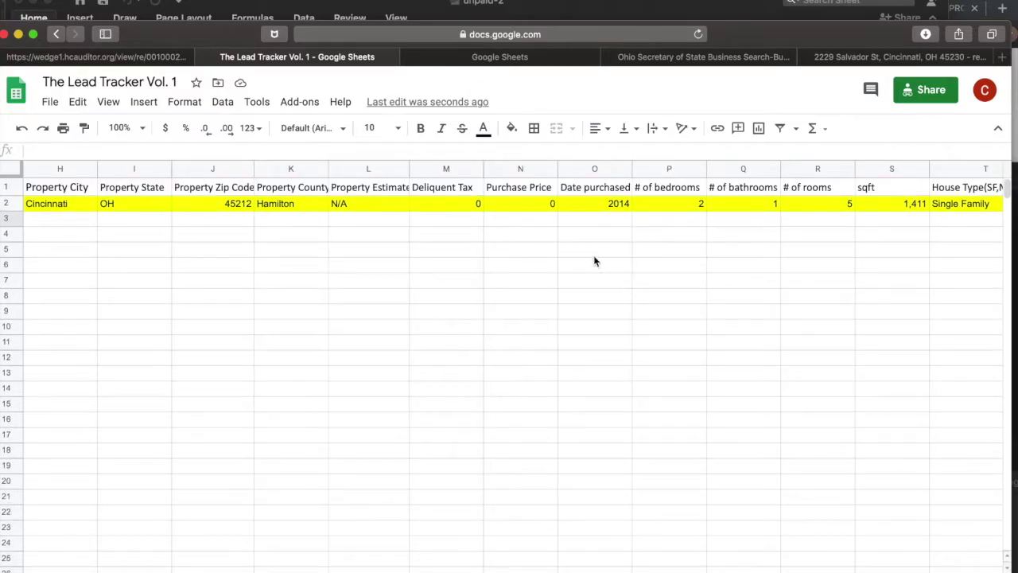
{"action": "scroll", "coordinate": [596, 262], "scroll_direction": "left", "scroll_amount": 5}
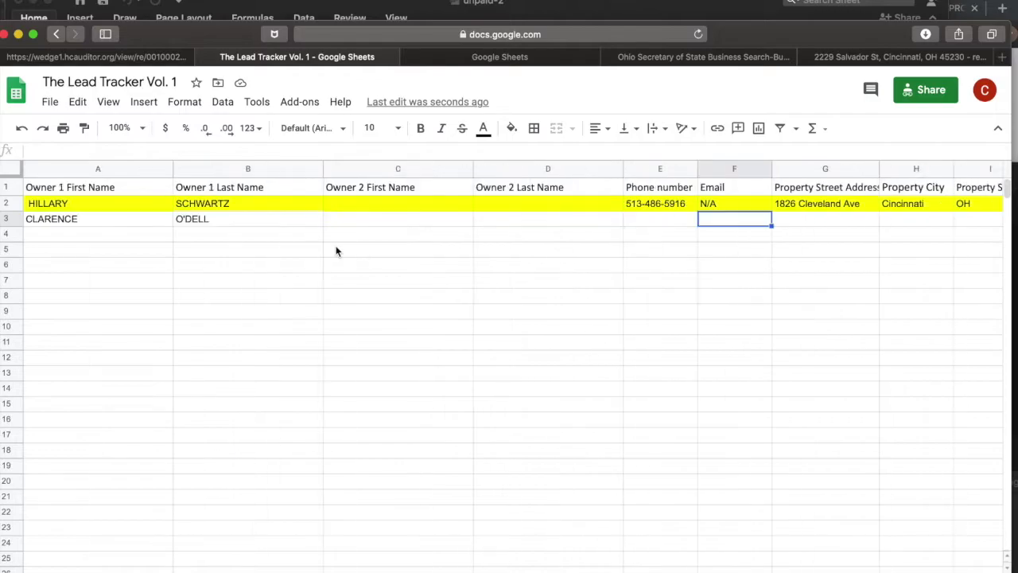
{"action": "left_click", "coordinate": [808, 222]}
{"action": "left_click", "coordinate": [136, 57]}
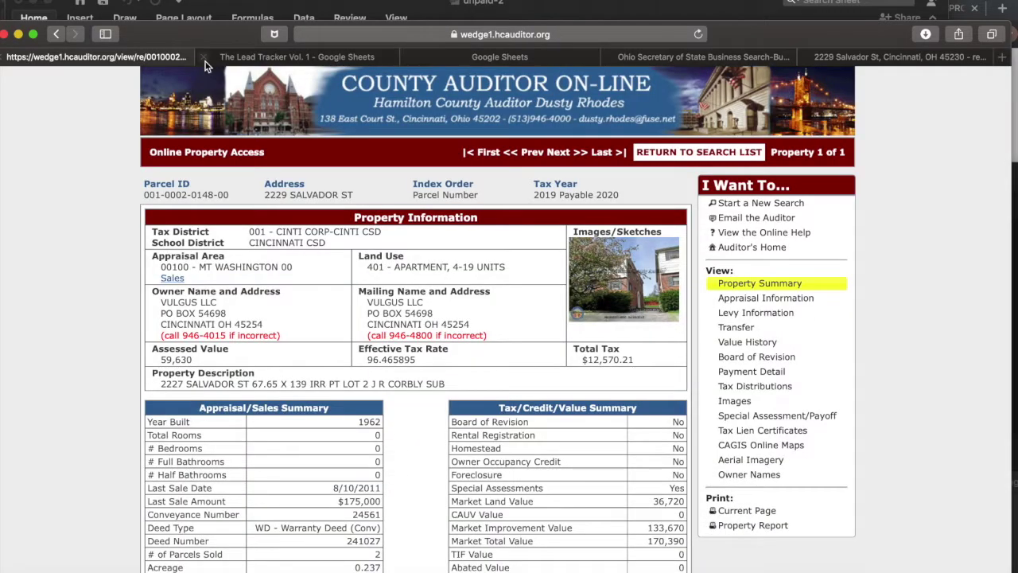
Copy the property's street address from the auditor page and paste it into G3.
{"action": "triple_click", "coordinate": [335, 191]}
{"action": "left_click", "coordinate": [335, 190]}
{"action": "left_click_drag", "start_coordinate": [360, 199], "coordinate": [263, 198]}
{"action": "key", "text": "super+c"}
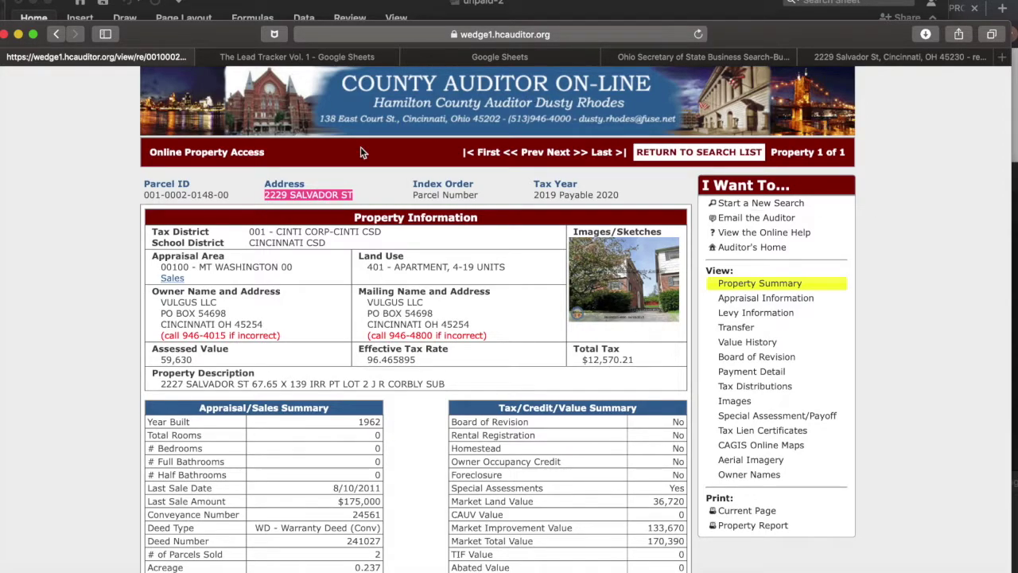
{"action": "left_click", "coordinate": [501, 57]}
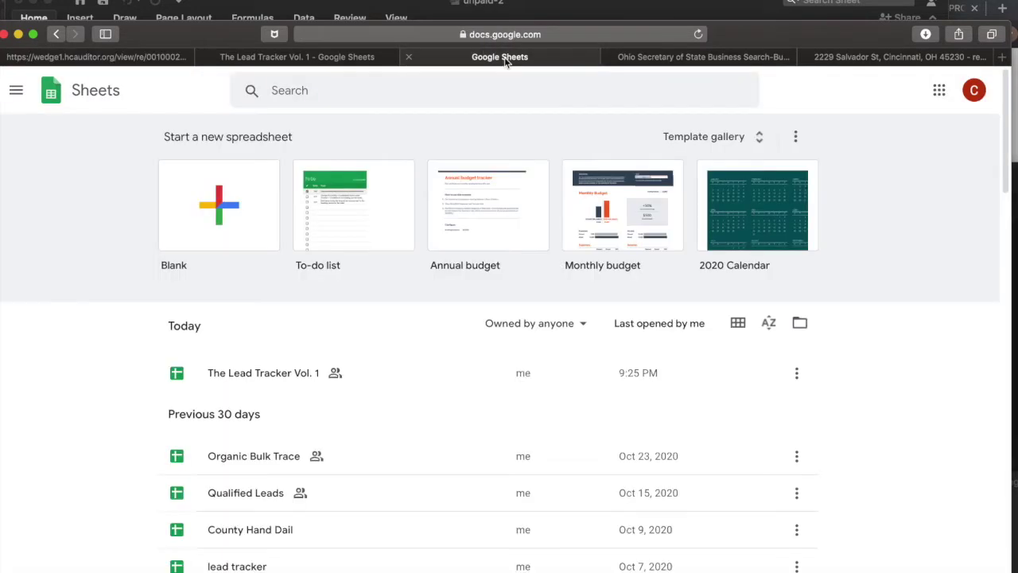
{"action": "left_click", "coordinate": [353, 58]}
{"action": "double_click", "coordinate": [817, 223]}
{"action": "key", "text": "super+v"}
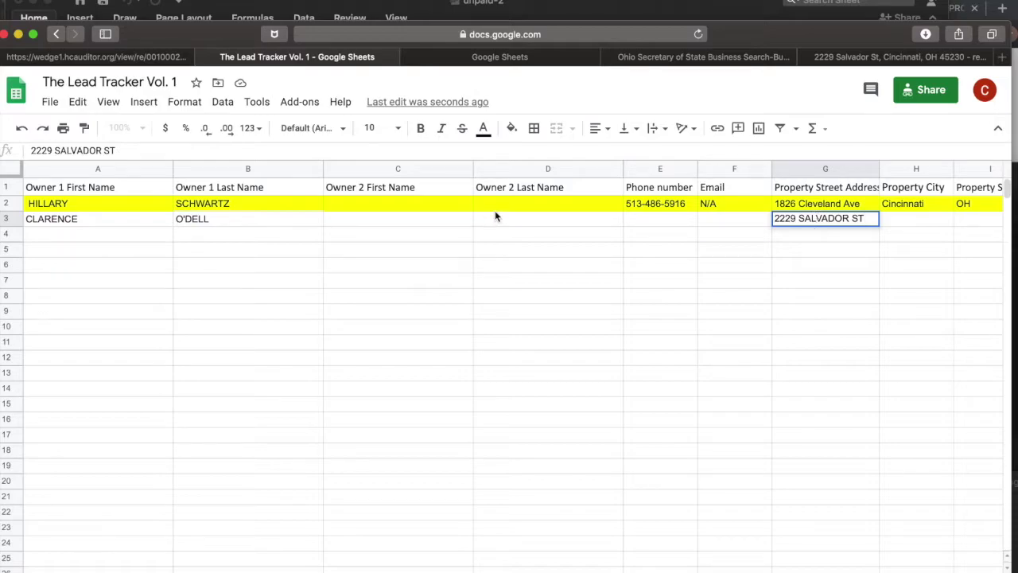
Enter city Cincinnati and state OH in the new lead row.
{"action": "left_click", "coordinate": [906, 221]}
{"action": "type", "text": "Cincinnati"}
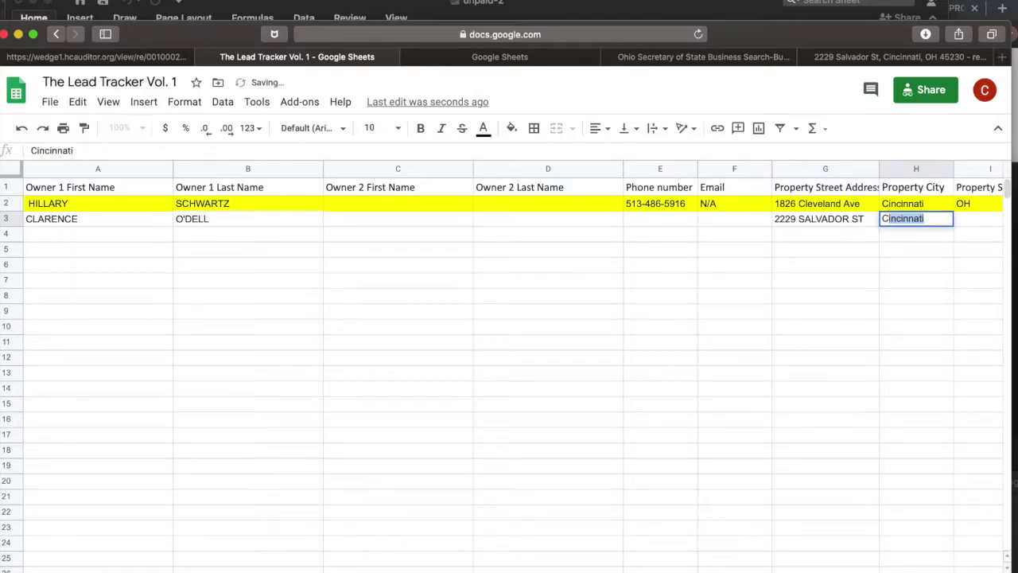
{"action": "key", "text": "Tab"}
{"action": "type", "text": "OH"}
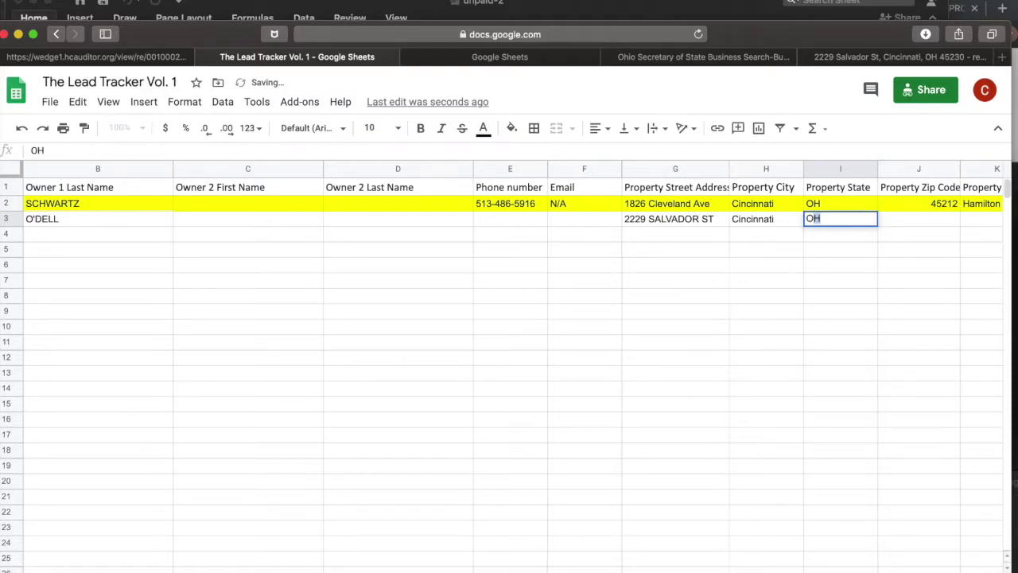
{"action": "key", "text": "Tab"}
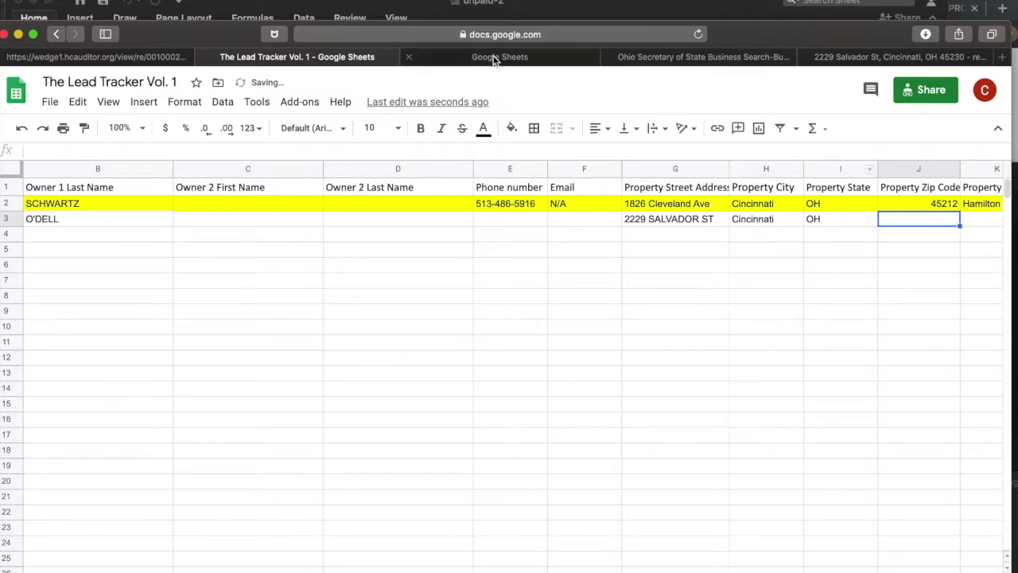
Enter ZIP 45230 from the realtor listing and county Hamilton, skipping the estimate cell.
{"action": "left_click", "coordinate": [496, 58]}
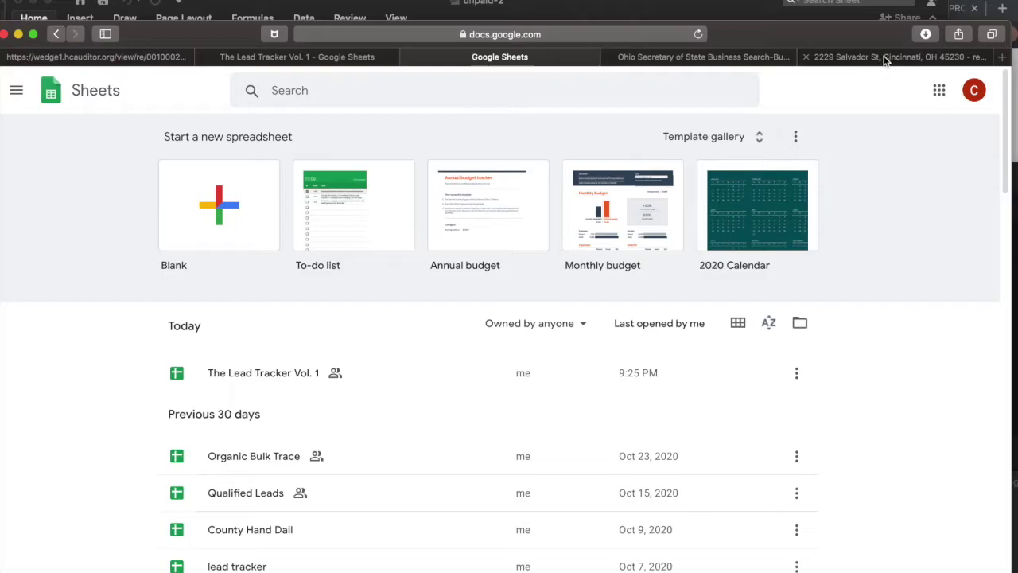
{"action": "left_click", "coordinate": [885, 57]}
{"action": "left_click", "coordinate": [296, 59]}
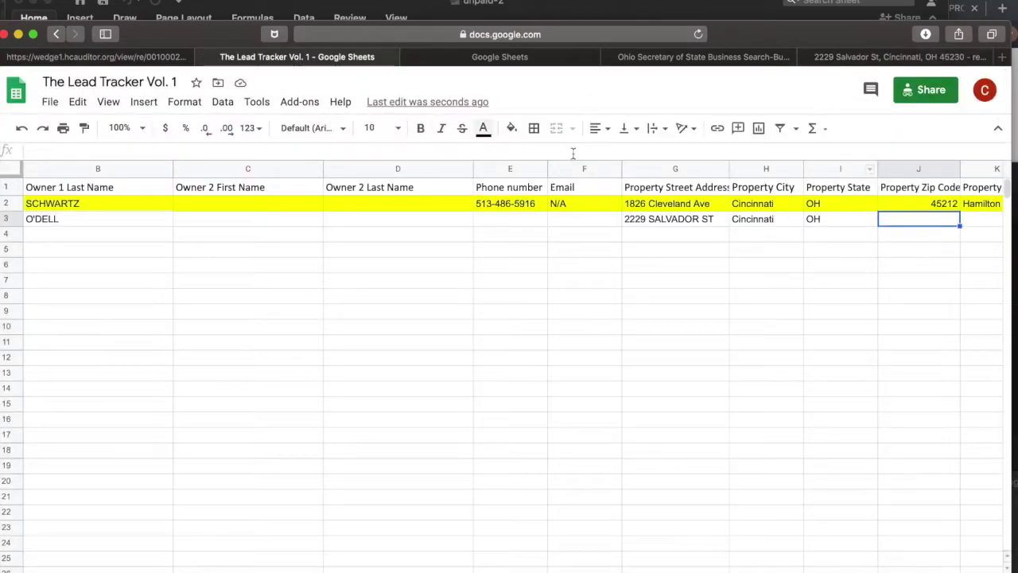
{"action": "type", "text": "4523"}
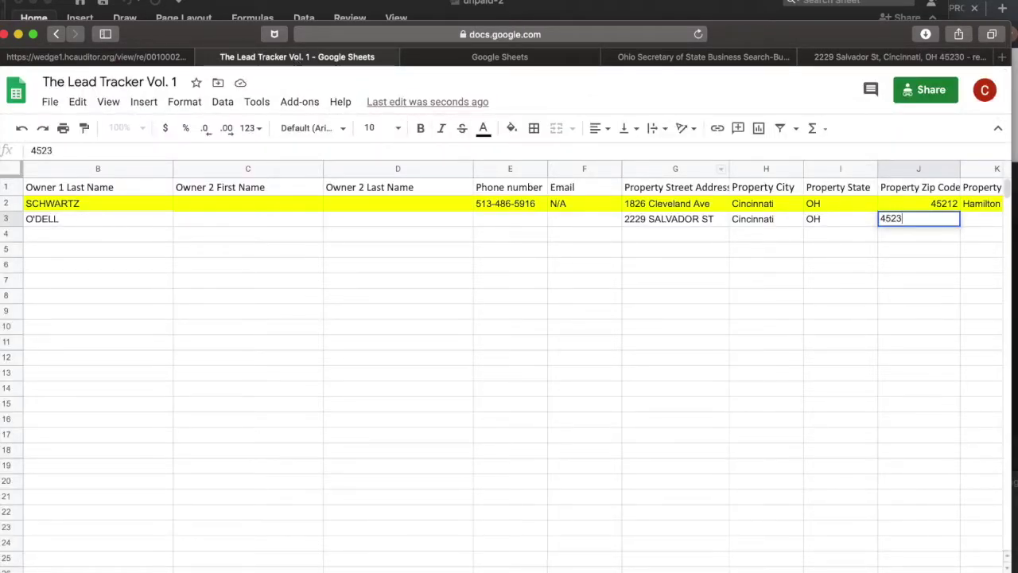
{"action": "type", "text": "0"}
{"action": "key", "text": "Tab"}
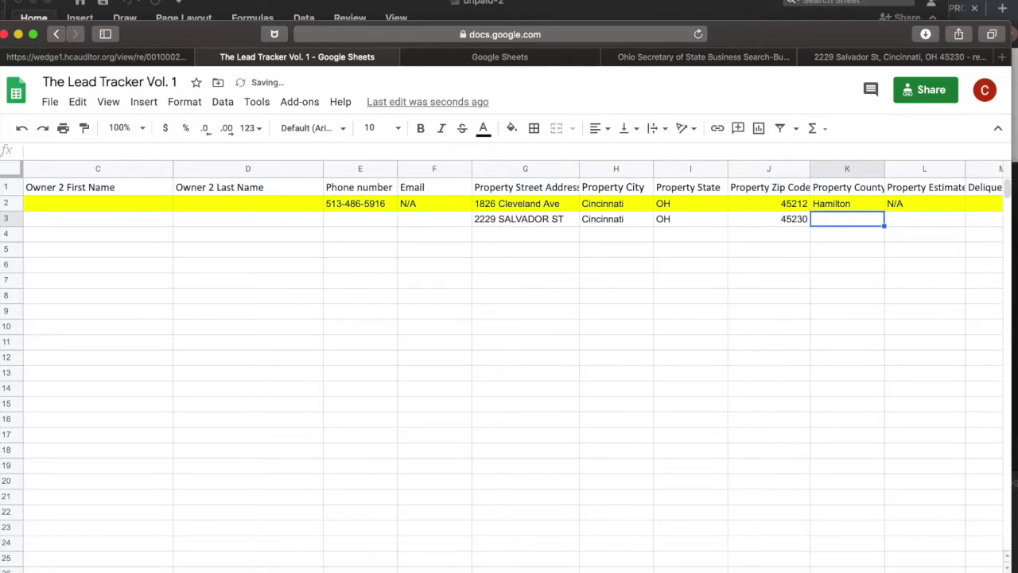
{"action": "type", "text": "Hamilton"}
{"action": "key", "text": "Tab"}
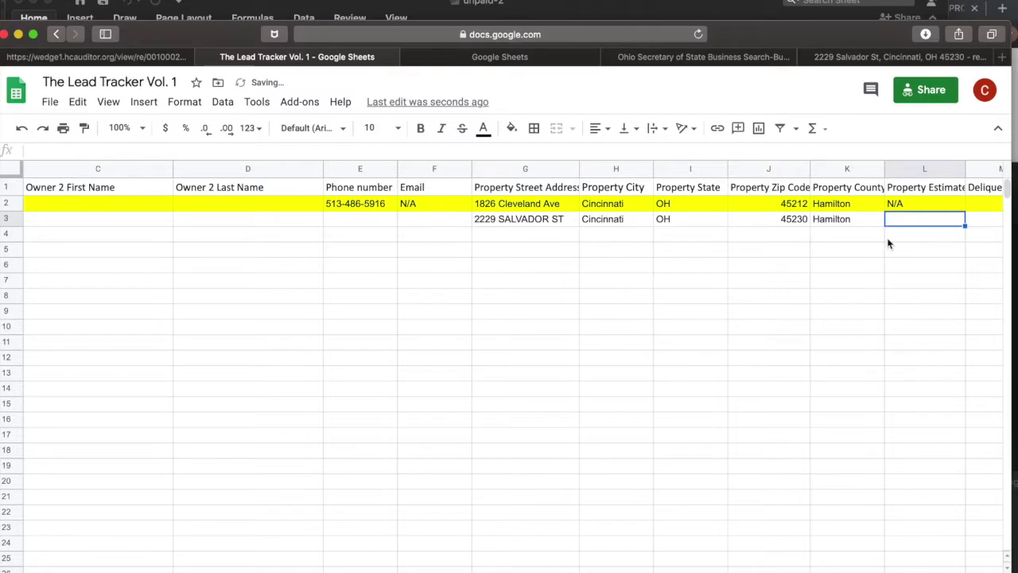
{"action": "key", "text": "Tab"}
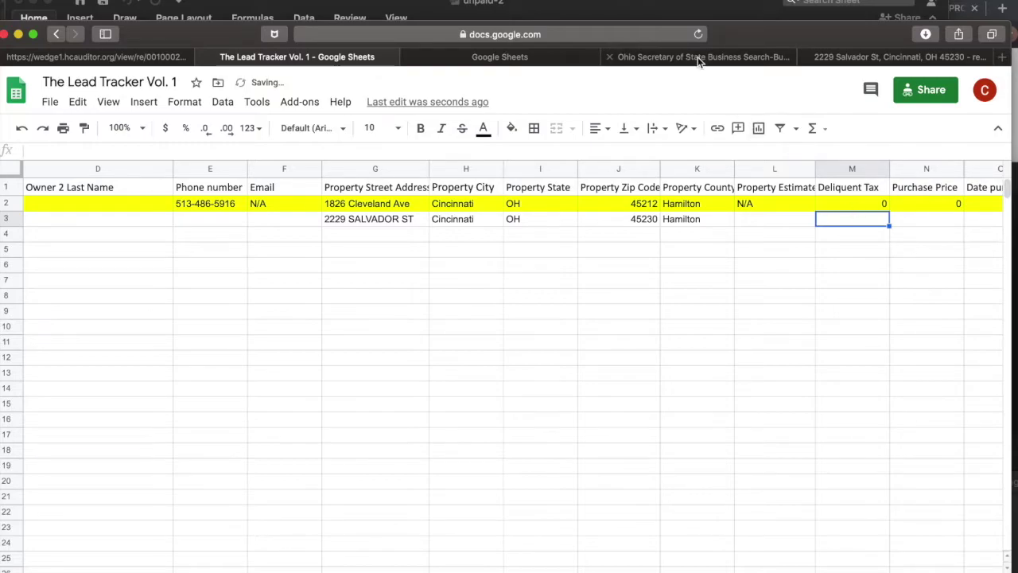
Copy the $13,692.10 total owed from the parcel's payment detail page.
{"action": "left_click", "coordinate": [109, 57]}
{"action": "scroll", "coordinate": [593, 385], "scroll_direction": "down", "scroll_amount": 3}
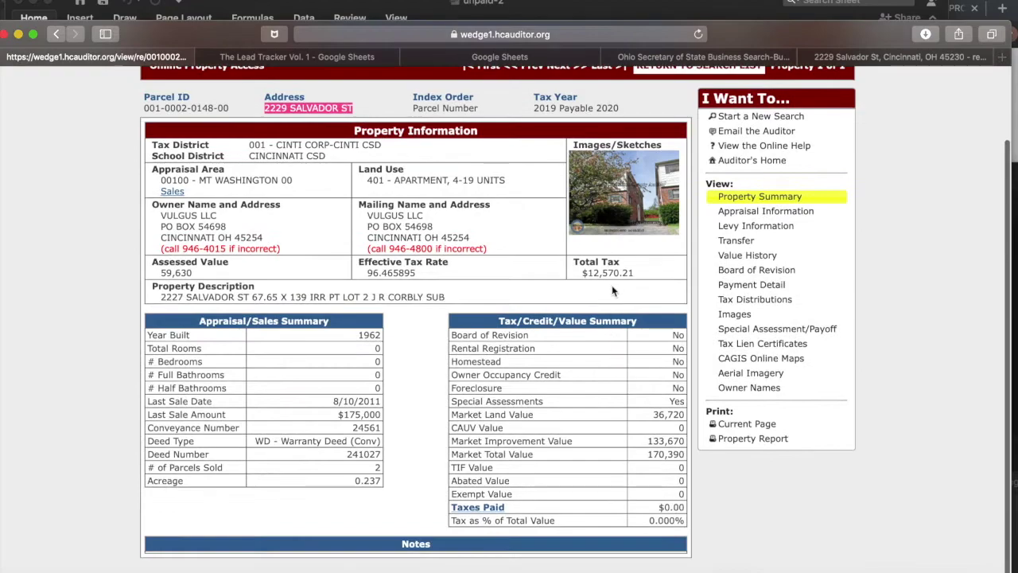
{"action": "left_click_drag", "start_coordinate": [633, 275], "coordinate": [579, 273]}
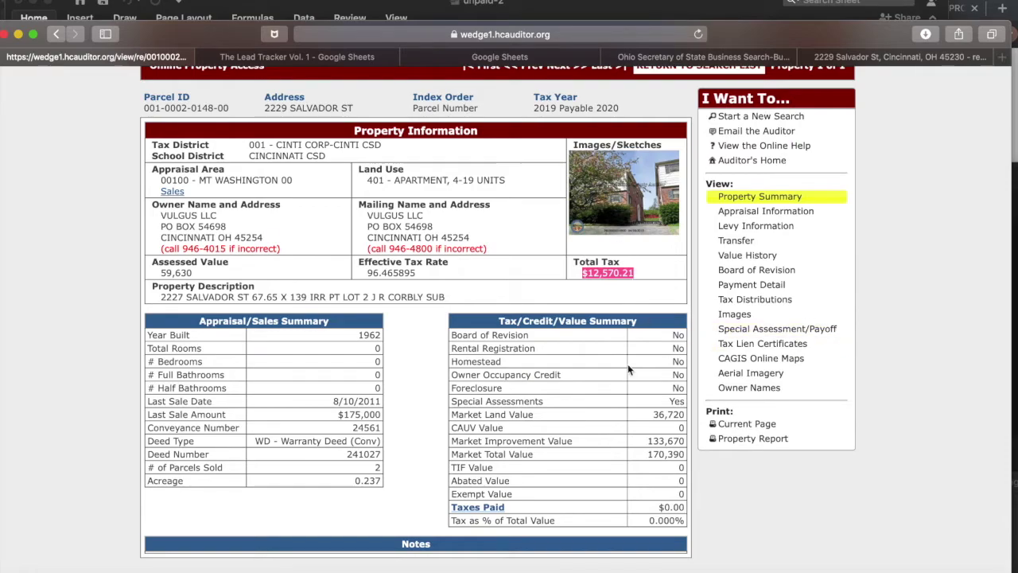
{"action": "left_click", "coordinate": [757, 288]}
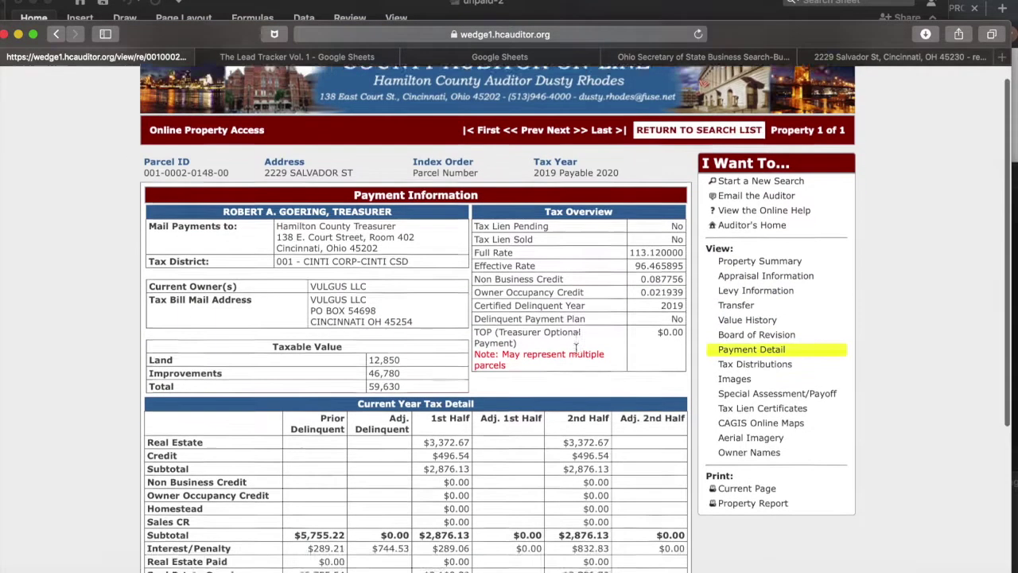
{"action": "scroll", "coordinate": [576, 349], "scroll_direction": "down", "scroll_amount": 5}
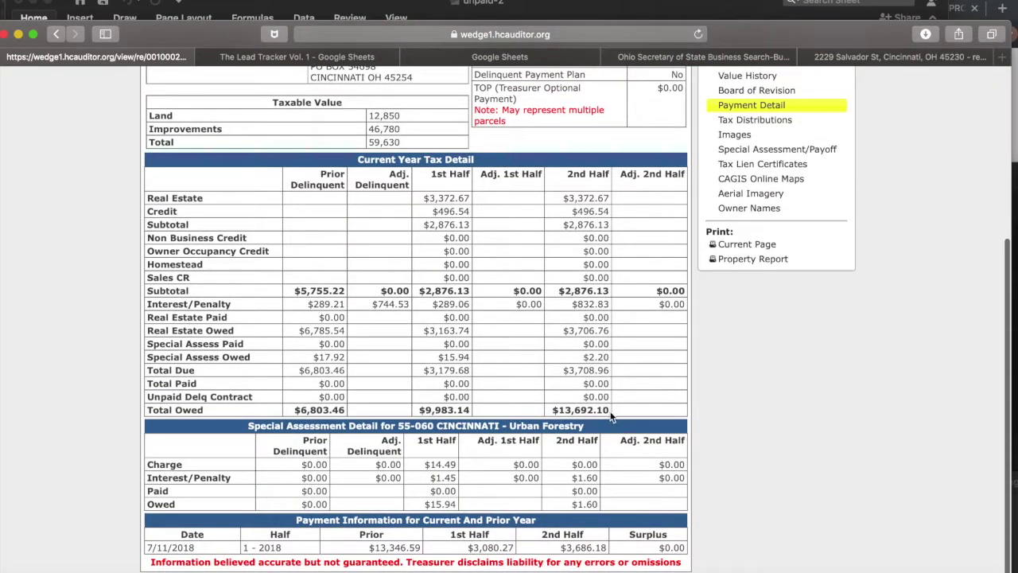
{"action": "left_click_drag", "start_coordinate": [611, 417], "coordinate": [556, 412]}
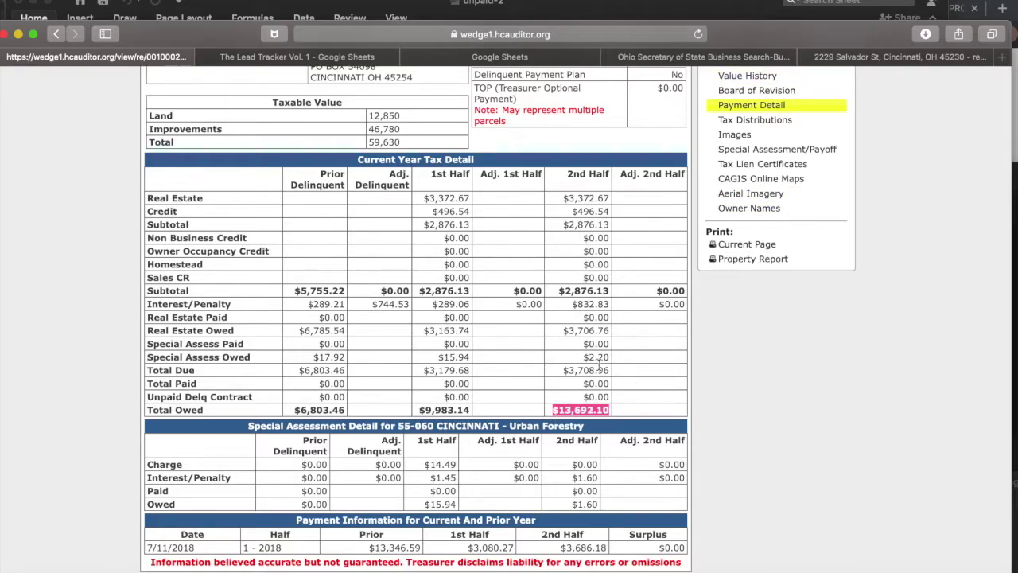
{"action": "scroll", "coordinate": [599, 364], "scroll_direction": "up", "scroll_amount": 1}
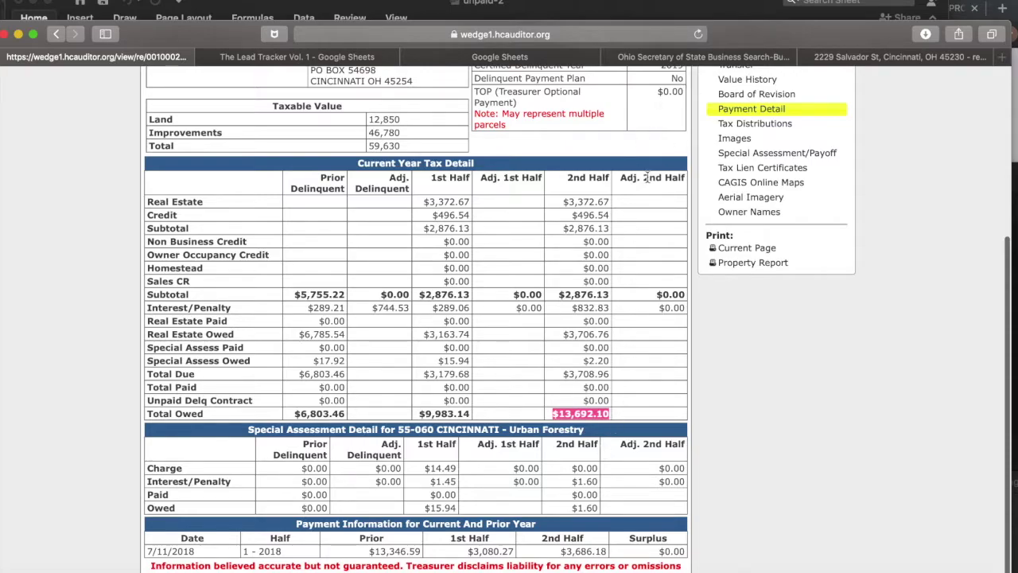
{"action": "left_click", "coordinate": [704, 57]}
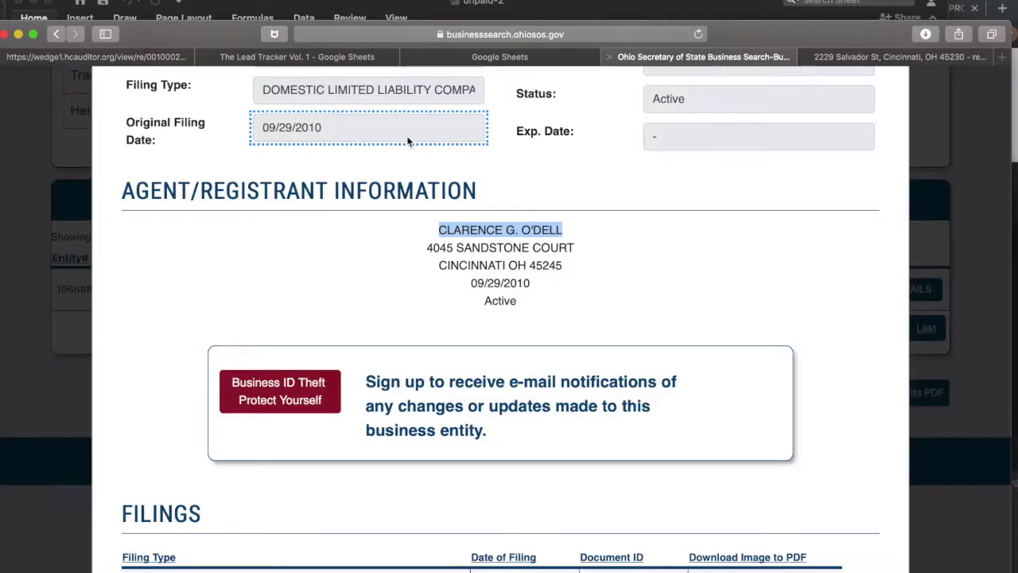
{"action": "left_click", "coordinate": [323, 56]}
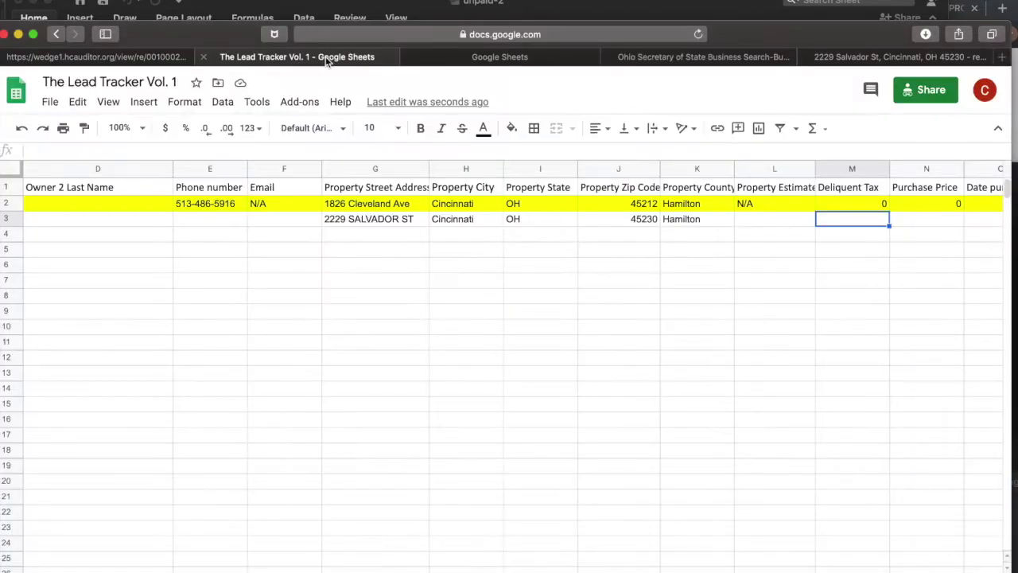
Paste $13,692.10 into M3 as the delinquent tax, then return to the auditor page.
{"action": "double_click", "coordinate": [844, 225]}
{"action": "type", "text": "$13,692.10"}
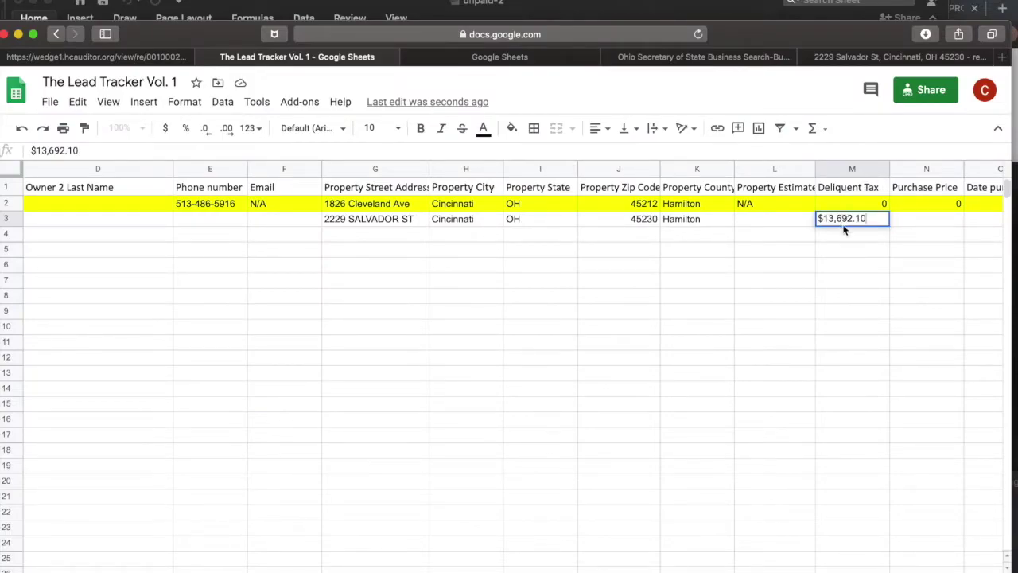
{"action": "left_click", "coordinate": [926, 223]}
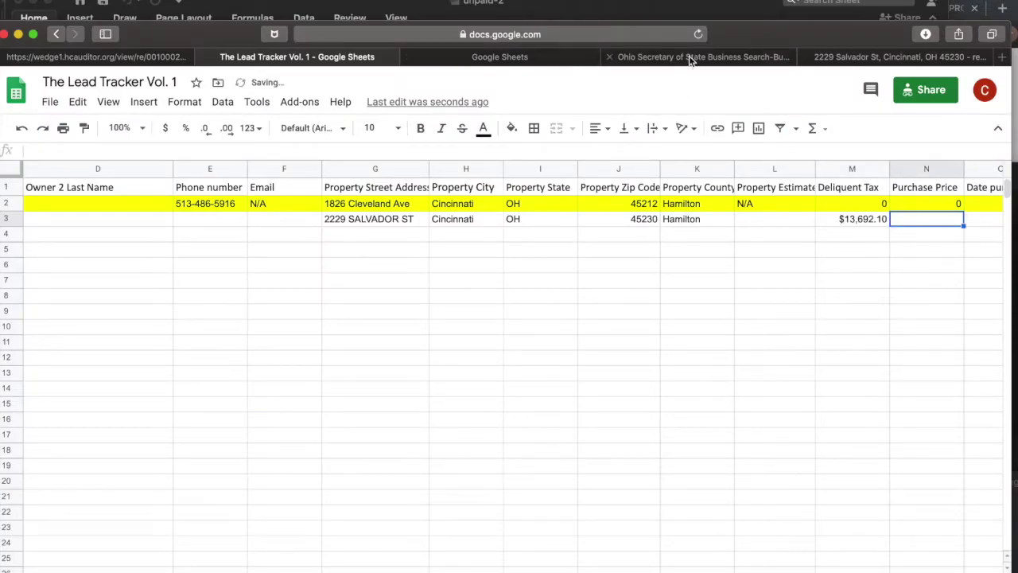
{"action": "left_click", "coordinate": [692, 57]}
{"action": "left_click", "coordinate": [319, 58]}
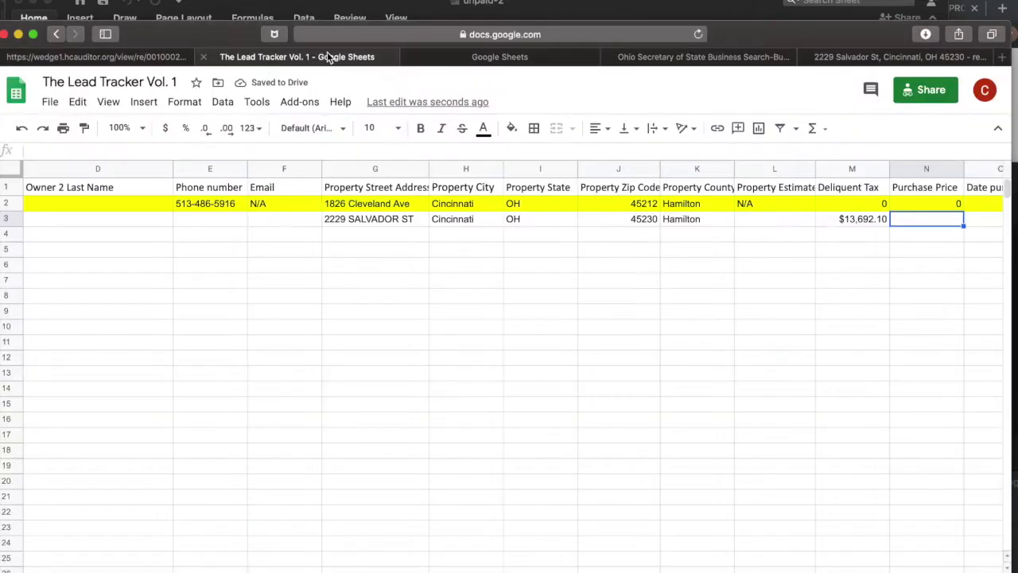
{"action": "left_click", "coordinate": [126, 57]}
{"action": "scroll", "coordinate": [525, 295], "scroll_direction": "up", "scroll_amount": 5}
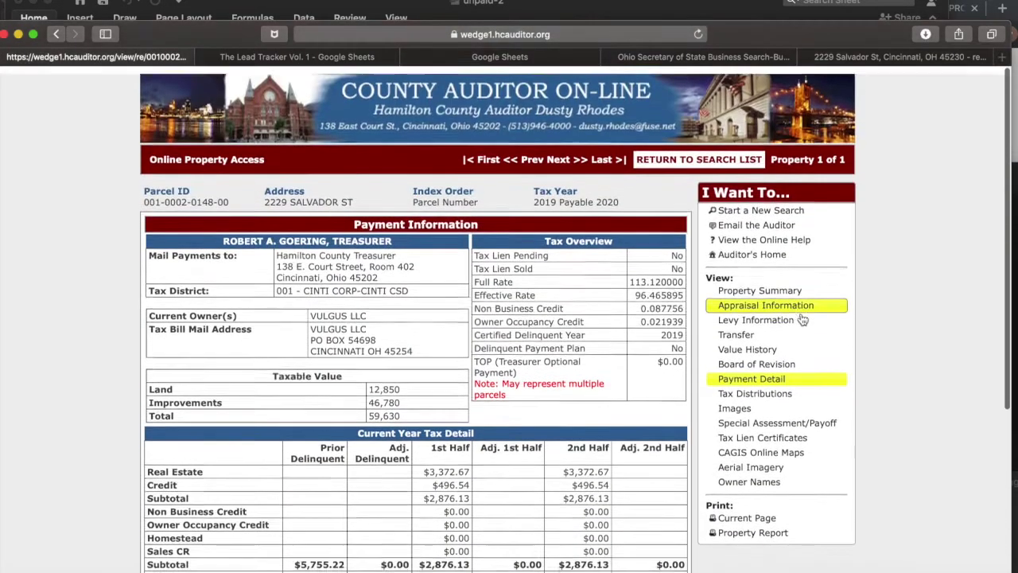
Check the parcel's appraisal information and property summary for the 2011 sale.
{"action": "left_click", "coordinate": [795, 234]}
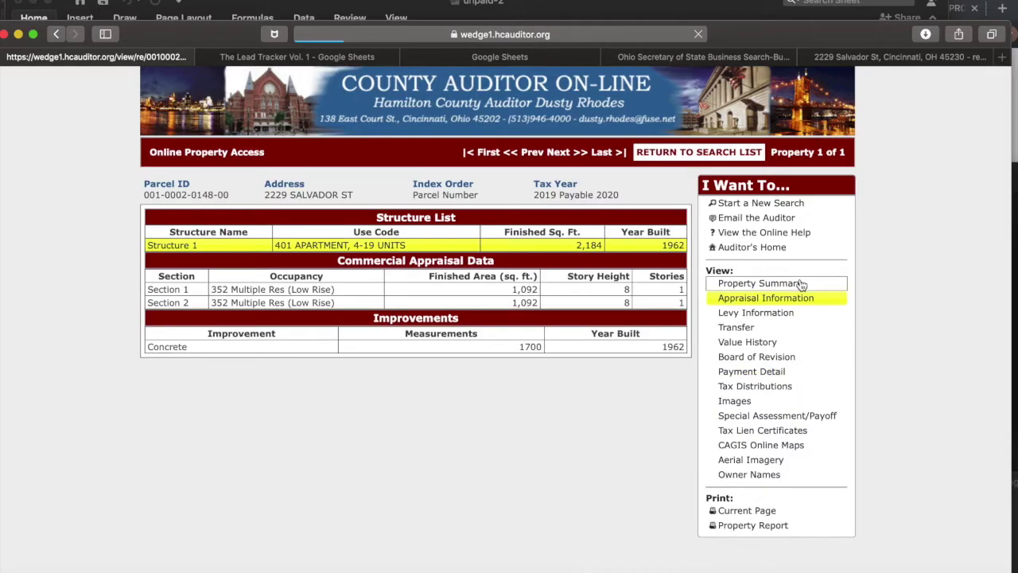
{"action": "left_click", "coordinate": [800, 284]}
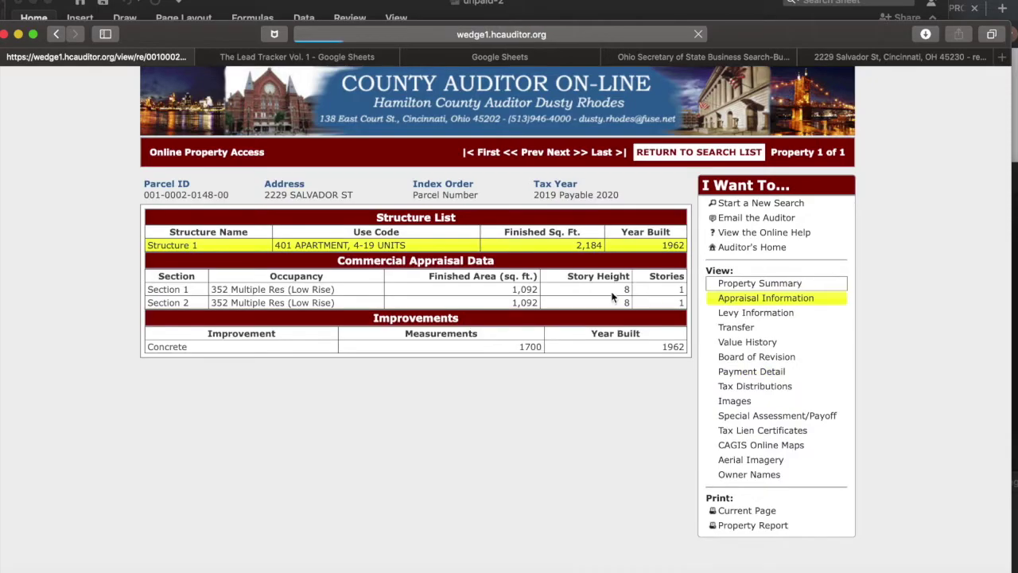
{"action": "scroll", "coordinate": [293, 448], "scroll_direction": "down", "scroll_amount": 1}
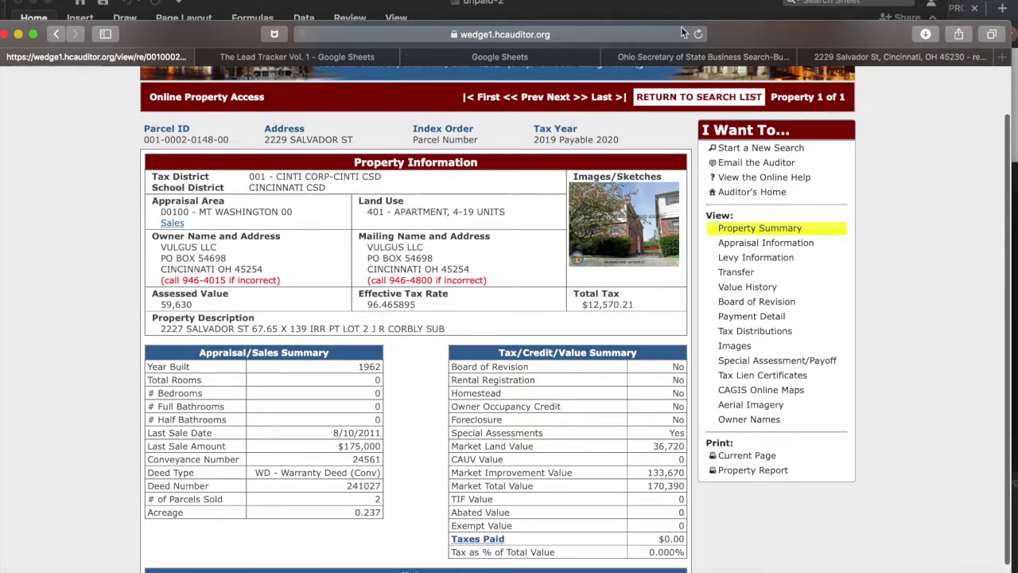
Enter purchase price 175k in N3 and purchase date 2011 in O3.
{"action": "left_click", "coordinate": [287, 57]}
{"action": "type", "text": "175k"}
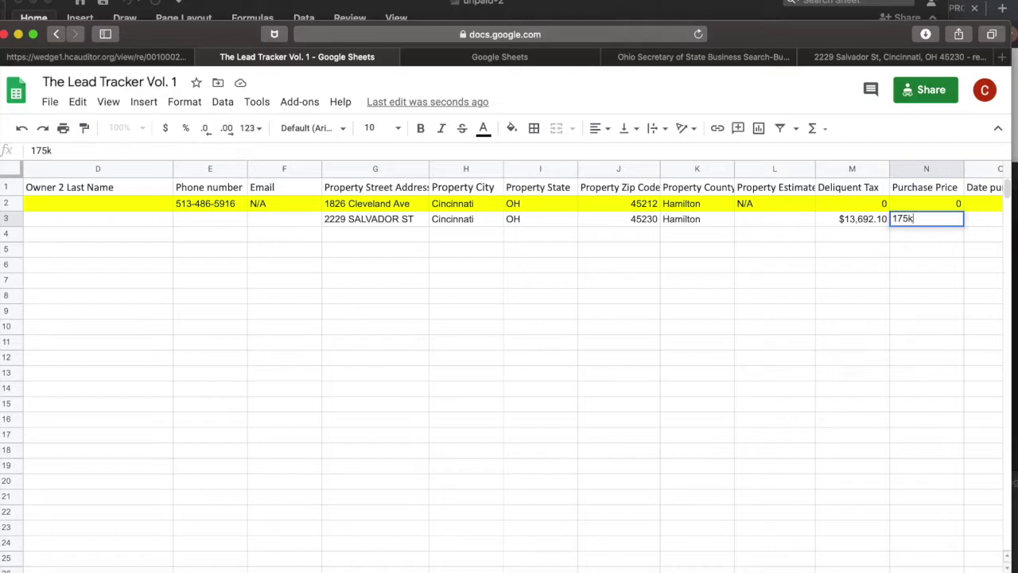
{"action": "key", "text": "Tab"}
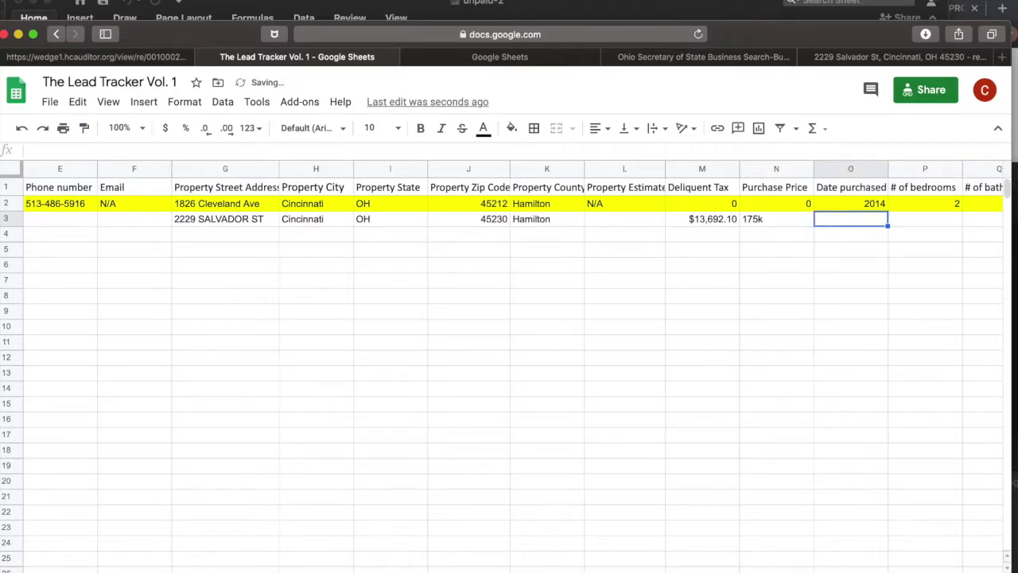
{"action": "type", "text": "2011"}
{"action": "key", "text": "Tab"}
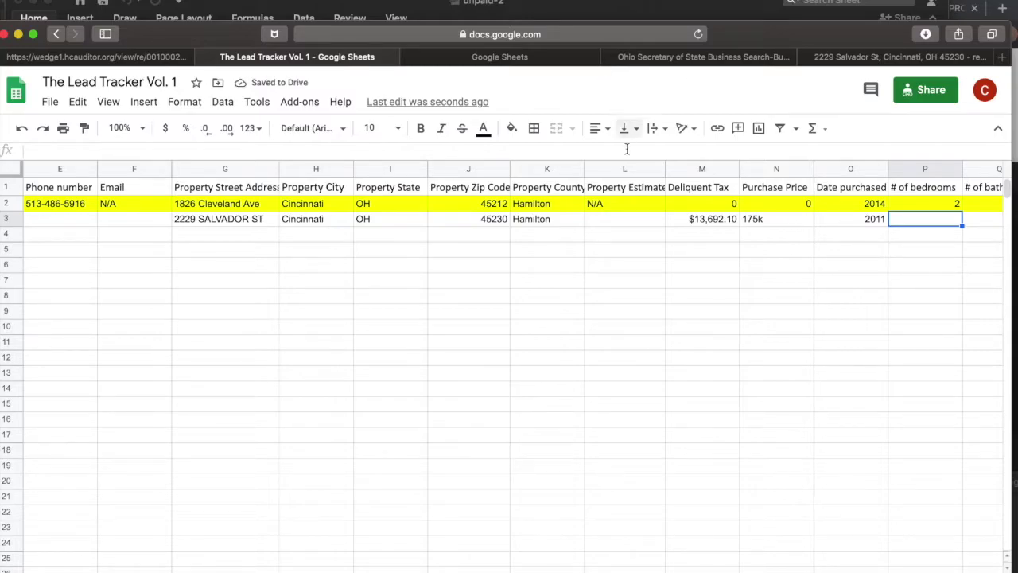
{"action": "scroll", "coordinate": [823, 220], "scroll_direction": "right", "scroll_amount": 5}
{"action": "scroll", "coordinate": [485, 206], "scroll_direction": "left", "scroll_amount": 10}
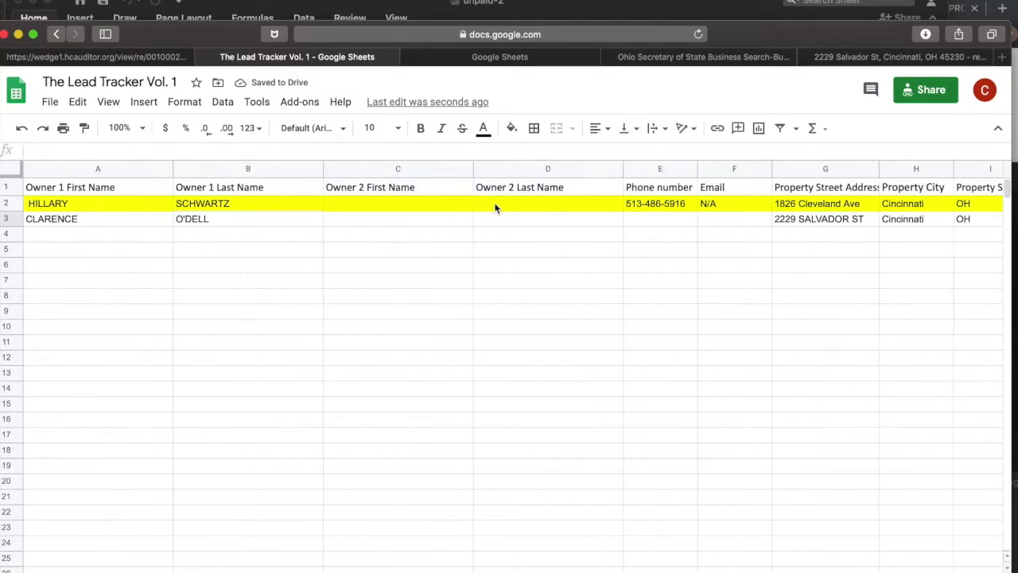
{"action": "left_click", "coordinate": [470, 58]}
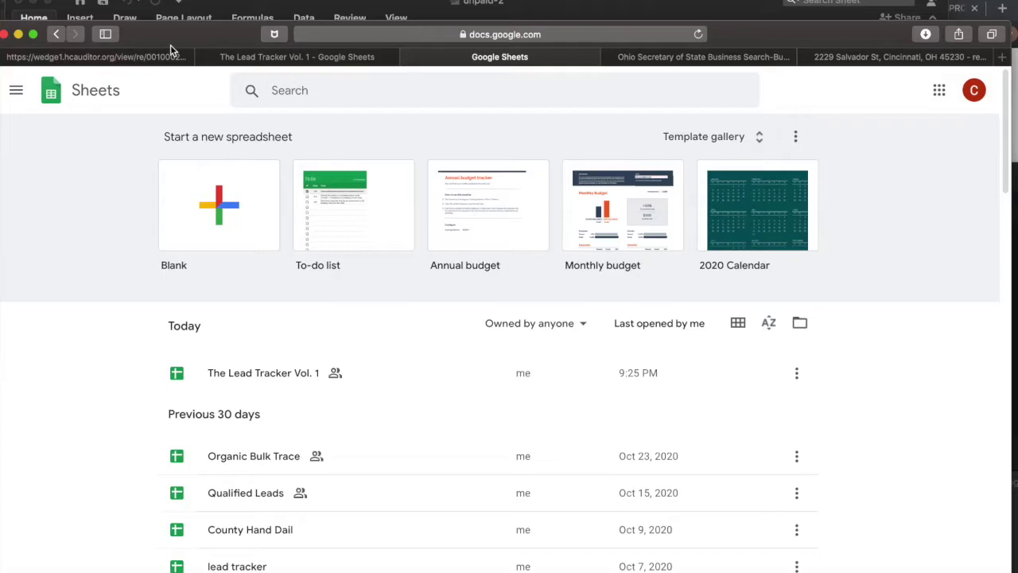
{"action": "left_click", "coordinate": [143, 51]}
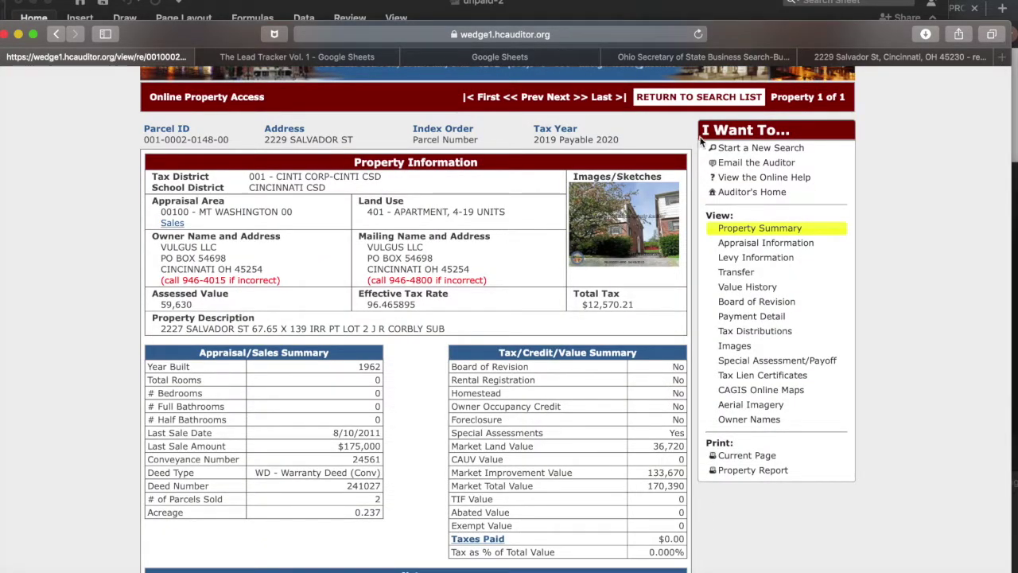
{"action": "left_click", "coordinate": [710, 55]}
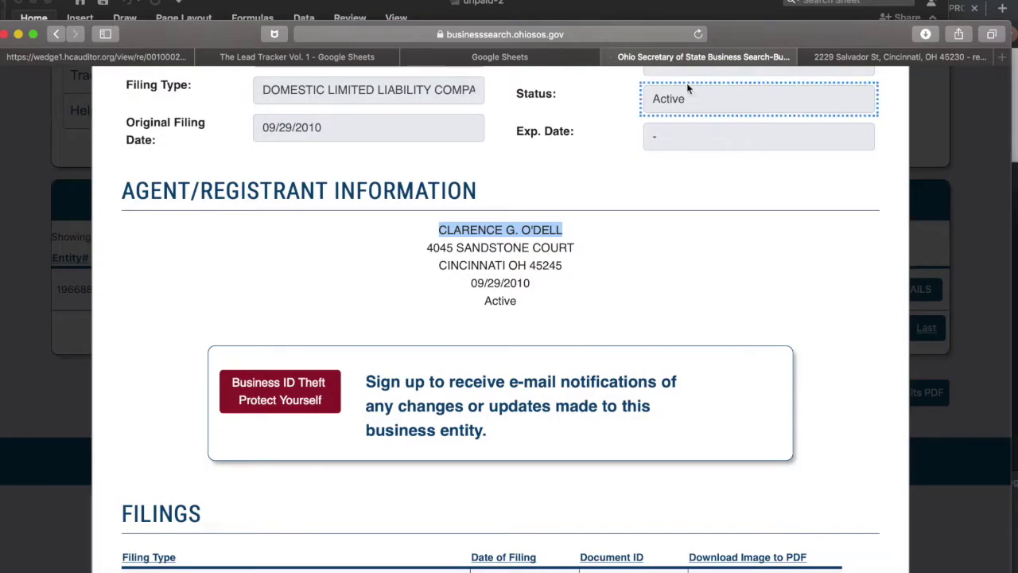
{"action": "left_click", "coordinate": [504, 58]}
{"action": "left_click", "coordinate": [301, 58]}
{"action": "scroll", "coordinate": [744, 266], "scroll_direction": "right", "scroll_amount": 10}
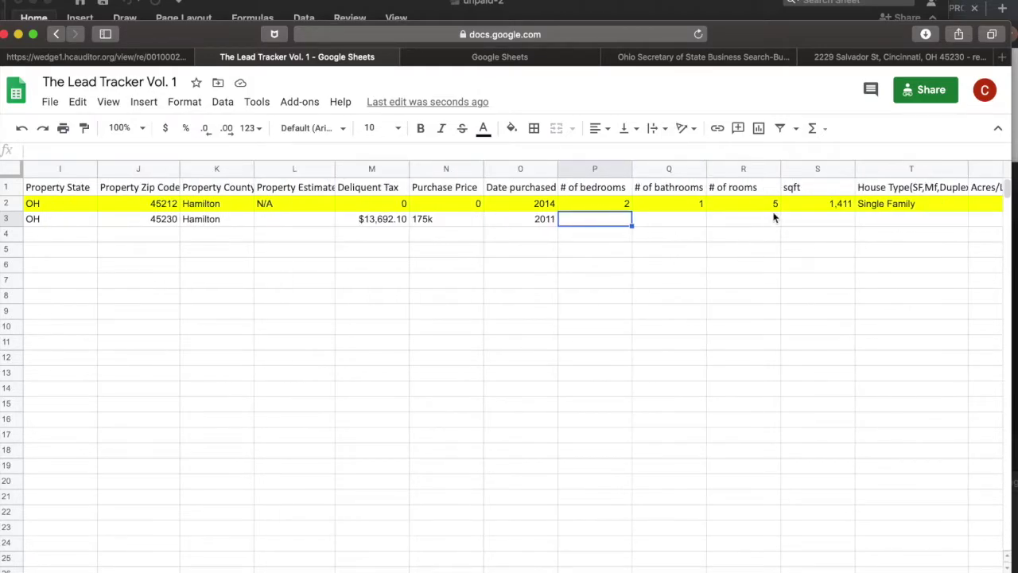
{"action": "scroll", "coordinate": [746, 266], "scroll_direction": "right", "scroll_amount": 3}
{"action": "left_click", "coordinate": [666, 221]}
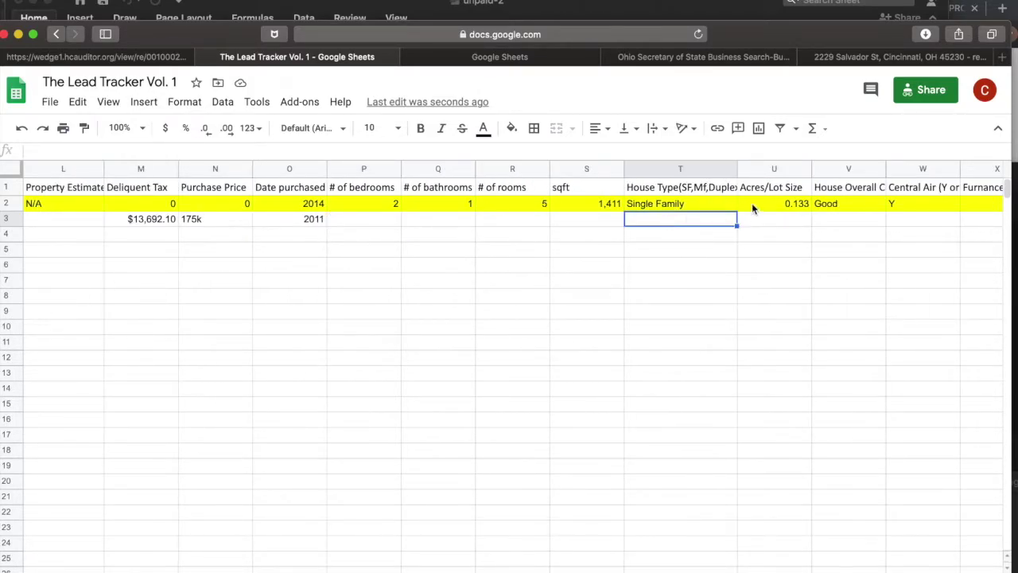
{"action": "scroll", "coordinate": [752, 202], "scroll_direction": "right", "scroll_amount": 5}
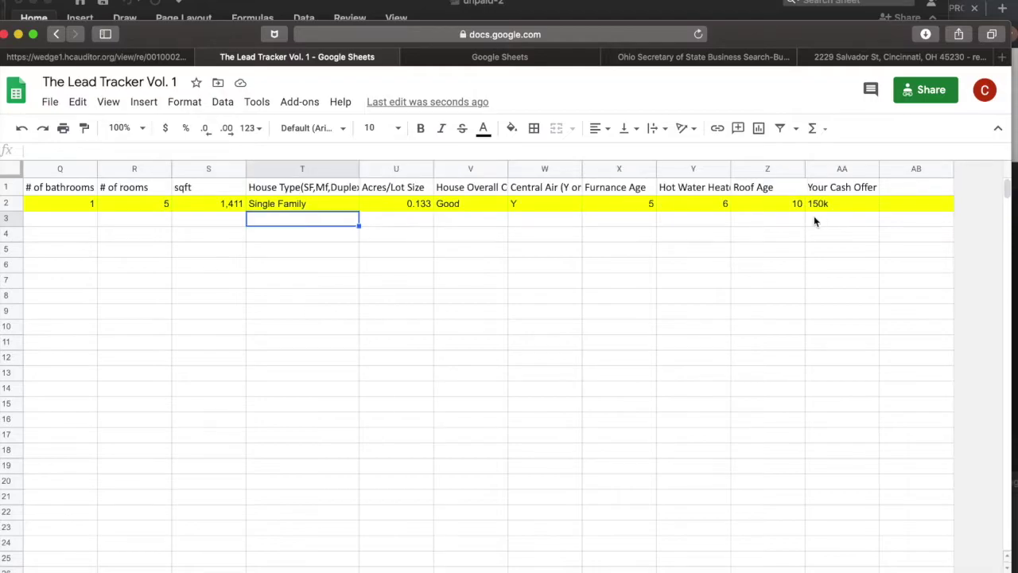
{"action": "left_click", "coordinate": [837, 219]}
{"action": "scroll", "coordinate": [648, 273], "scroll_direction": "left", "scroll_amount": 15}
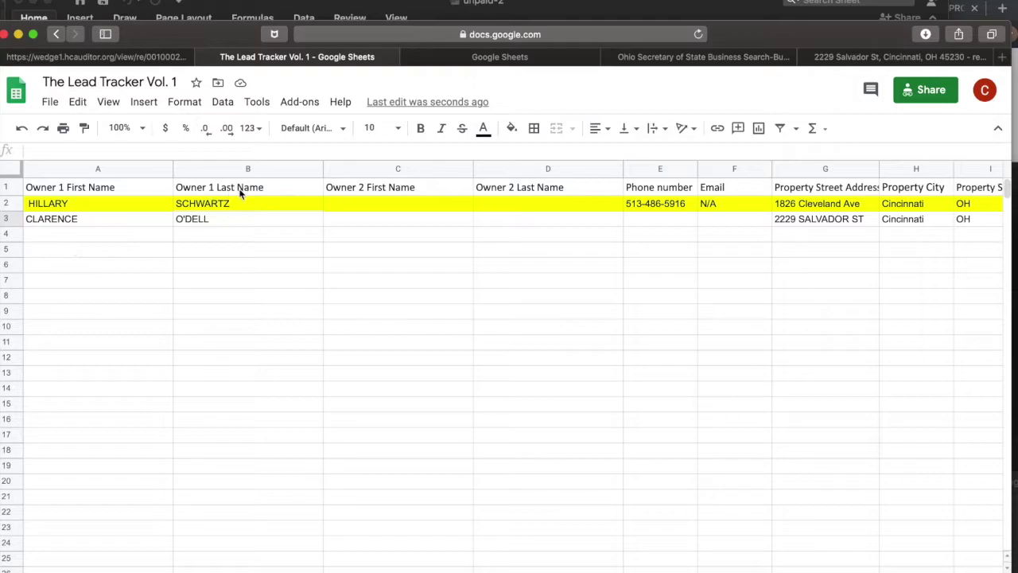
{"action": "left_click", "coordinate": [546, 7]}
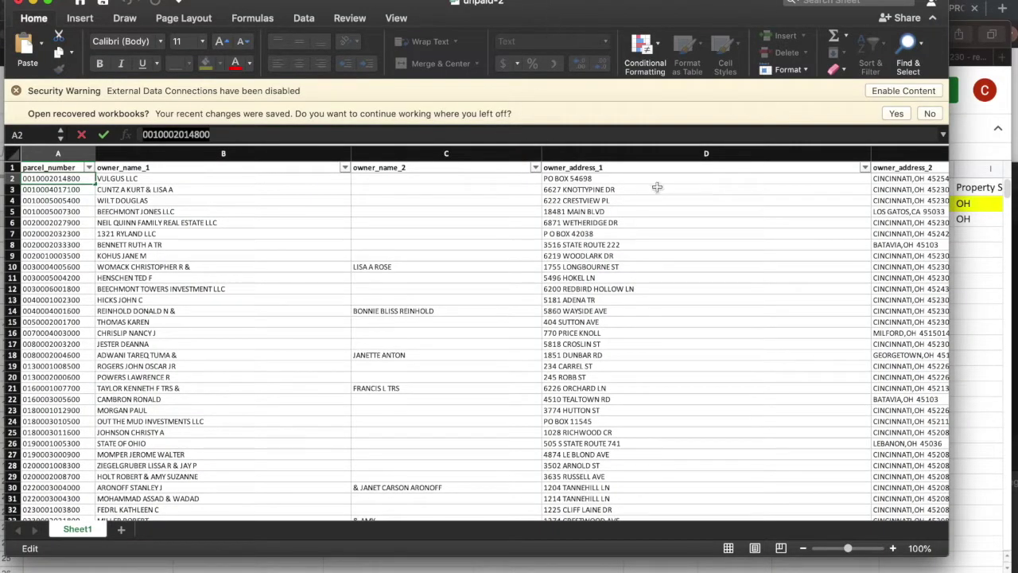
Select row 2, the VULGUS LLC parcel, and give it a red fill.
{"action": "scroll", "coordinate": [633, 227], "scroll_direction": "right", "scroll_amount": 10}
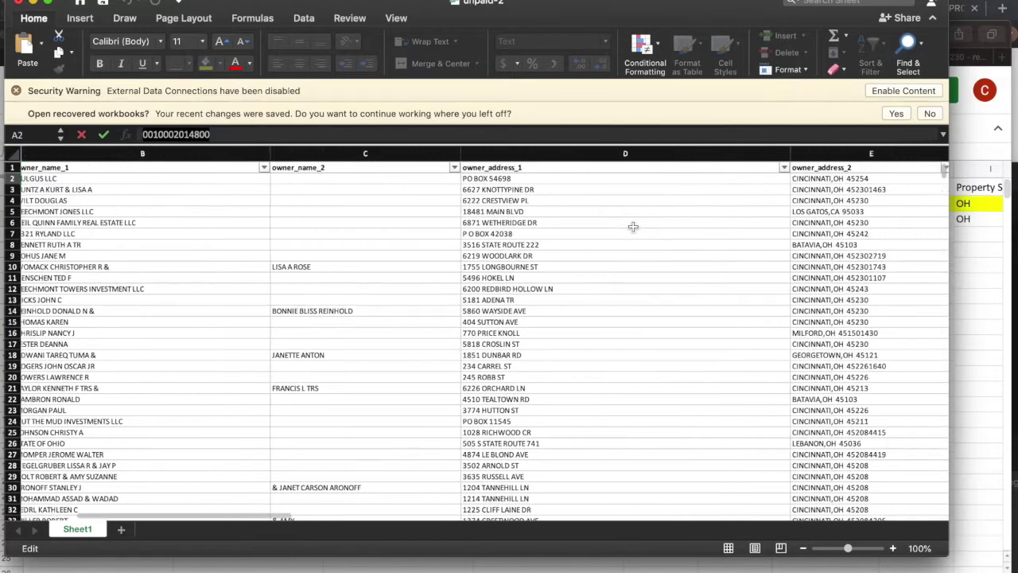
{"action": "scroll", "coordinate": [516, 238], "scroll_direction": "left", "scroll_amount": 10}
{"action": "scroll", "coordinate": [516, 238], "scroll_direction": "down", "scroll_amount": 1}
{"action": "scroll", "coordinate": [517, 239], "scroll_direction": "up", "scroll_amount": 1}
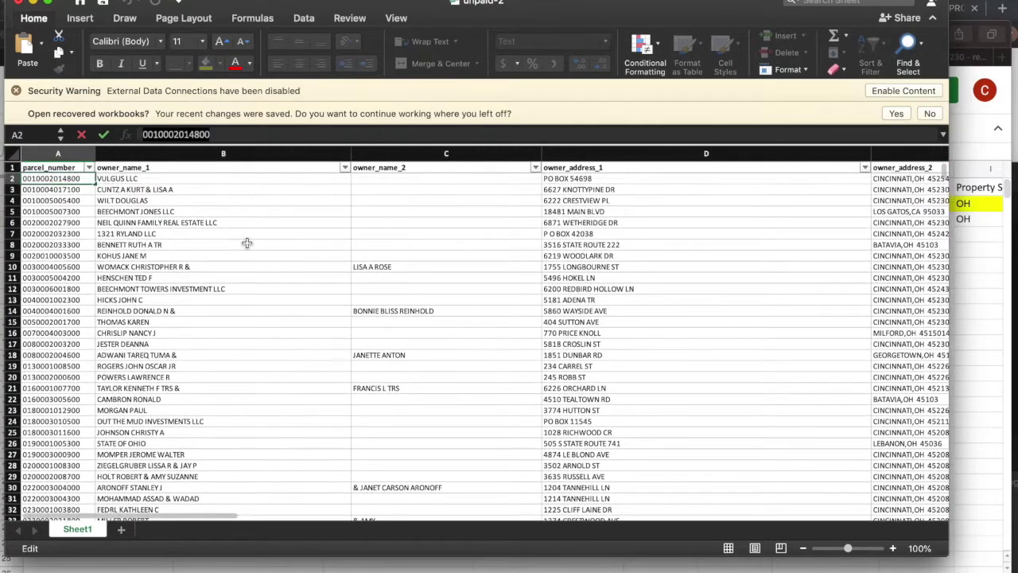
{"action": "left_click", "coordinate": [10, 178]}
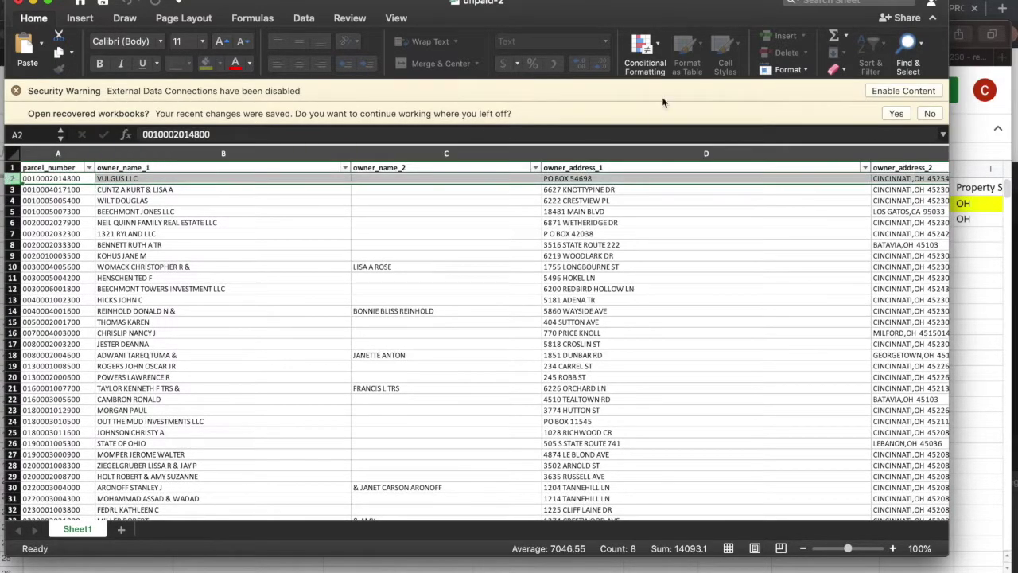
{"action": "left_click", "coordinate": [235, 67]}
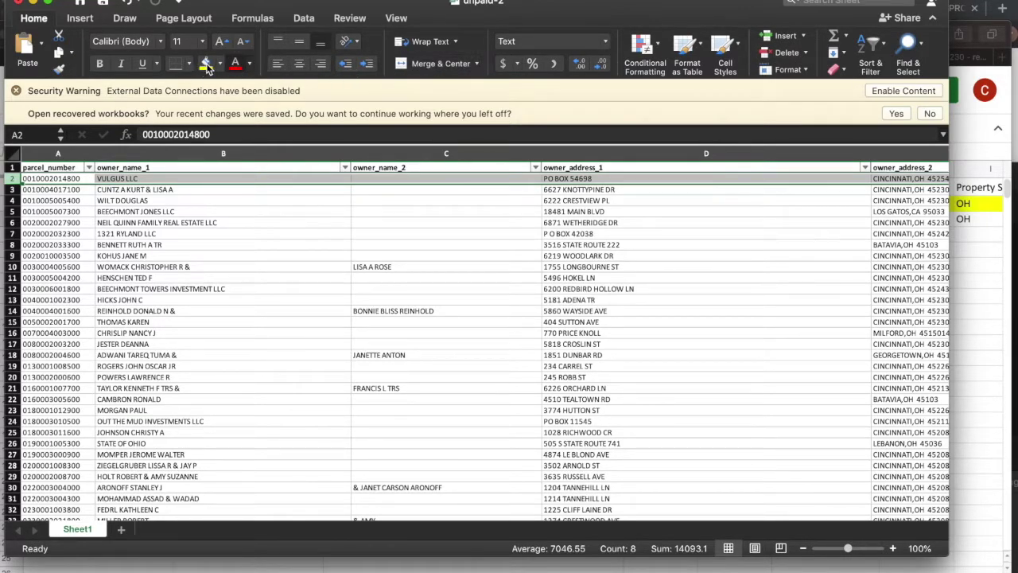
{"action": "left_click", "coordinate": [220, 67]}
{"action": "left_click", "coordinate": [222, 67]}
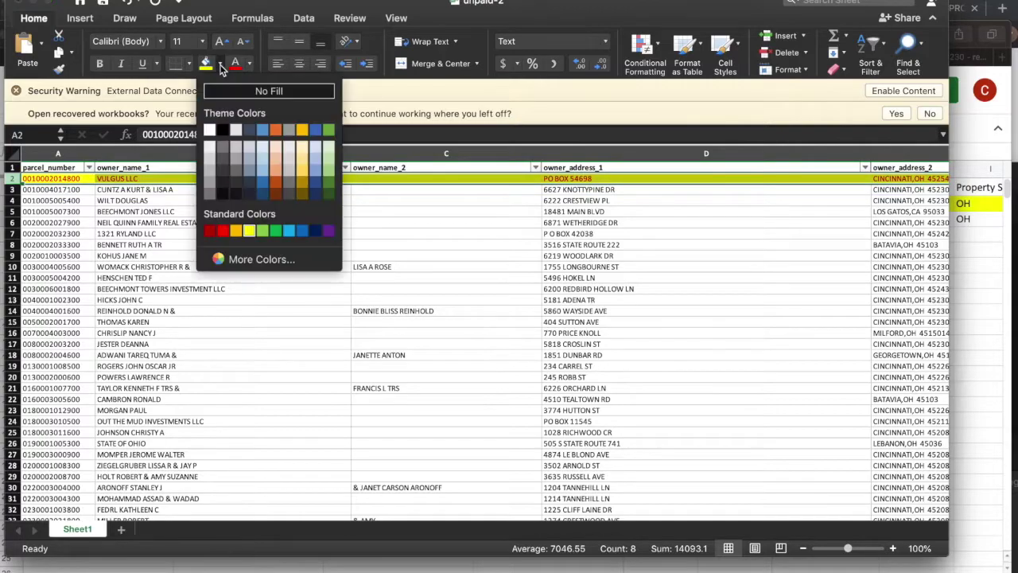
{"action": "left_click", "coordinate": [222, 232]}
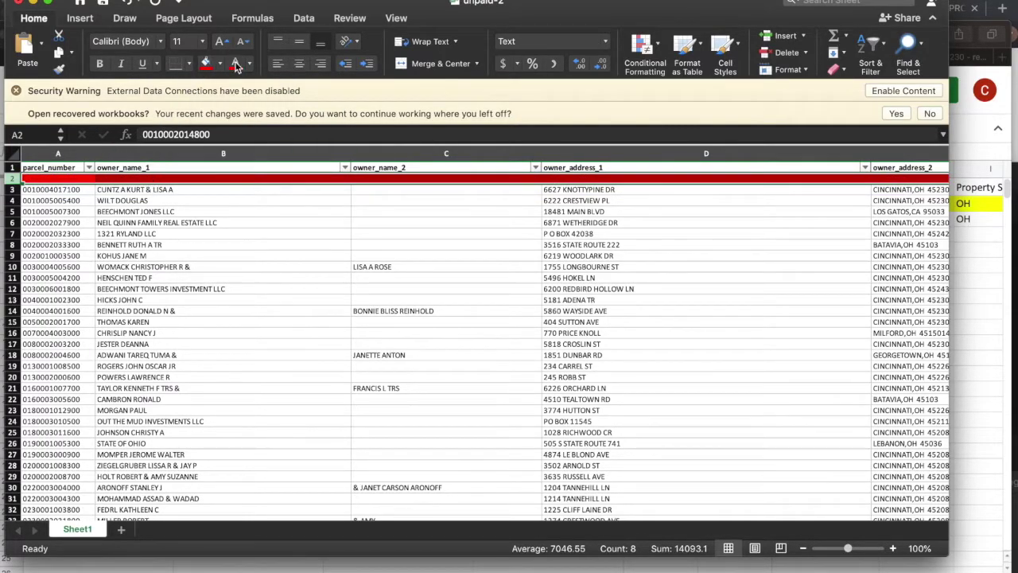
Turn the VULGUS LLC owner text in cell B2 red.
{"action": "left_click", "coordinate": [155, 178]}
{"action": "double_click", "coordinate": [155, 178]}
{"action": "left_click_drag", "start_coordinate": [139, 178], "coordinate": [96, 178]}
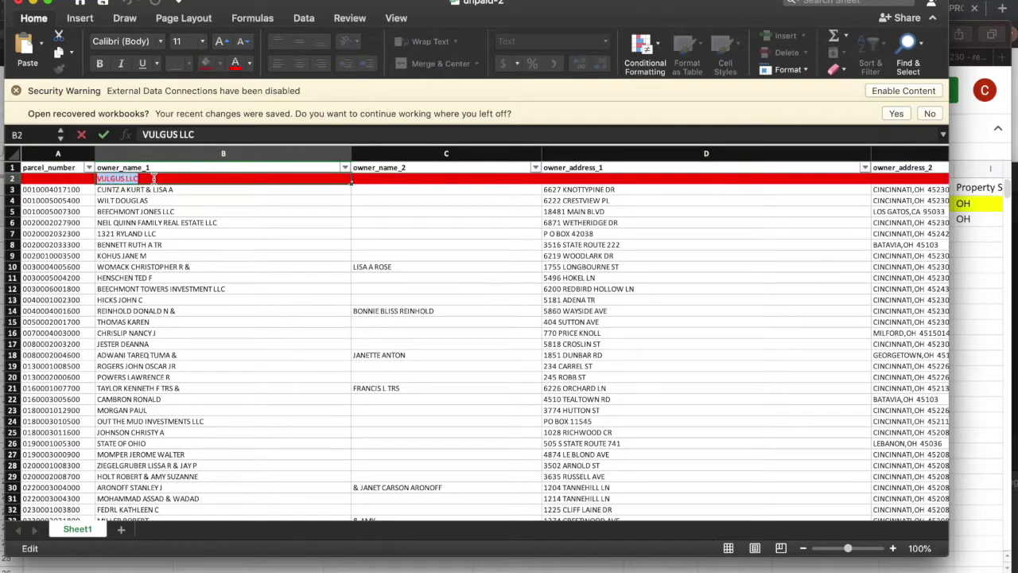
{"action": "left_click", "coordinate": [249, 63]}
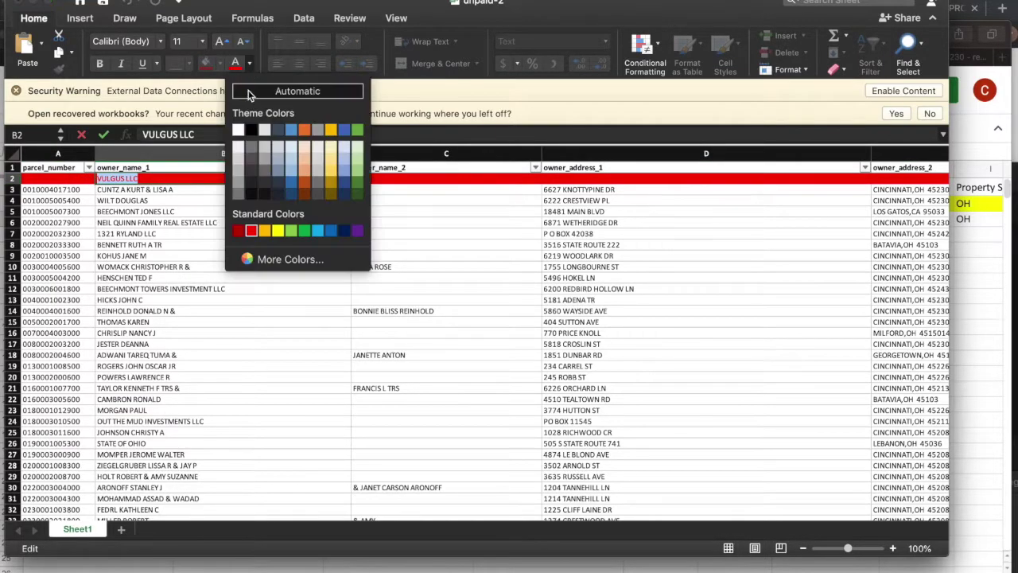
{"action": "left_click", "coordinate": [253, 128]}
{"action": "left_click", "coordinate": [342, 199]}
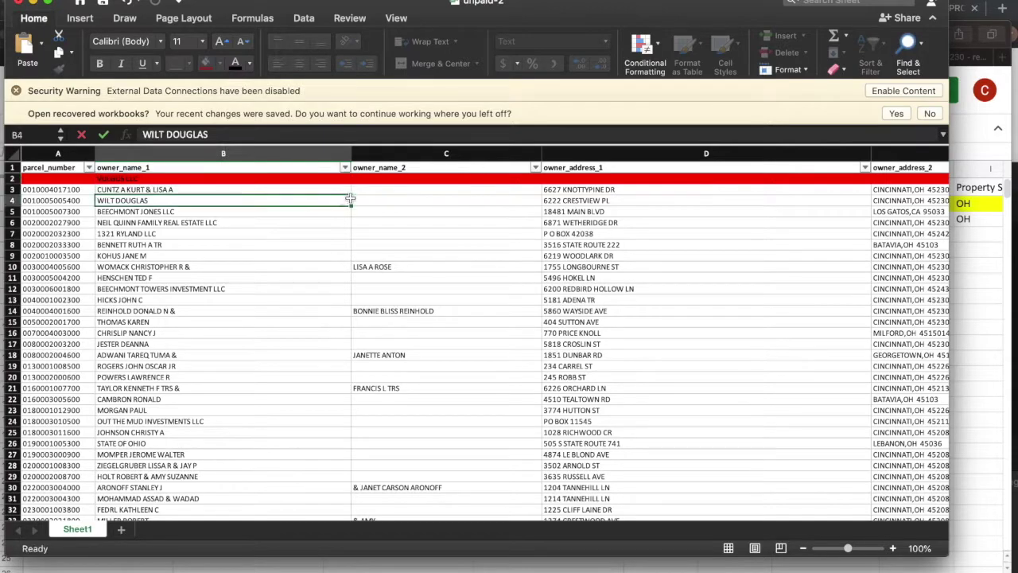
Check the addresses in D2 and D6 and the property class in F4.
{"action": "scroll", "coordinate": [446, 176], "scroll_direction": "right", "scroll_amount": 3}
{"action": "scroll", "coordinate": [445, 177], "scroll_direction": "right", "scroll_amount": 3}
{"action": "left_click", "coordinate": [445, 179]}
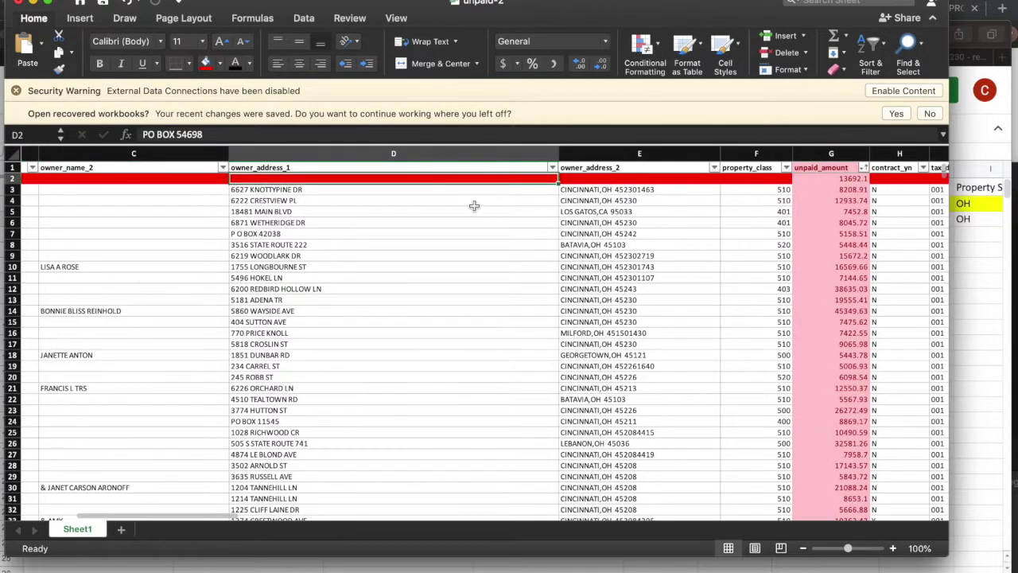
{"action": "left_click", "coordinate": [489, 219]}
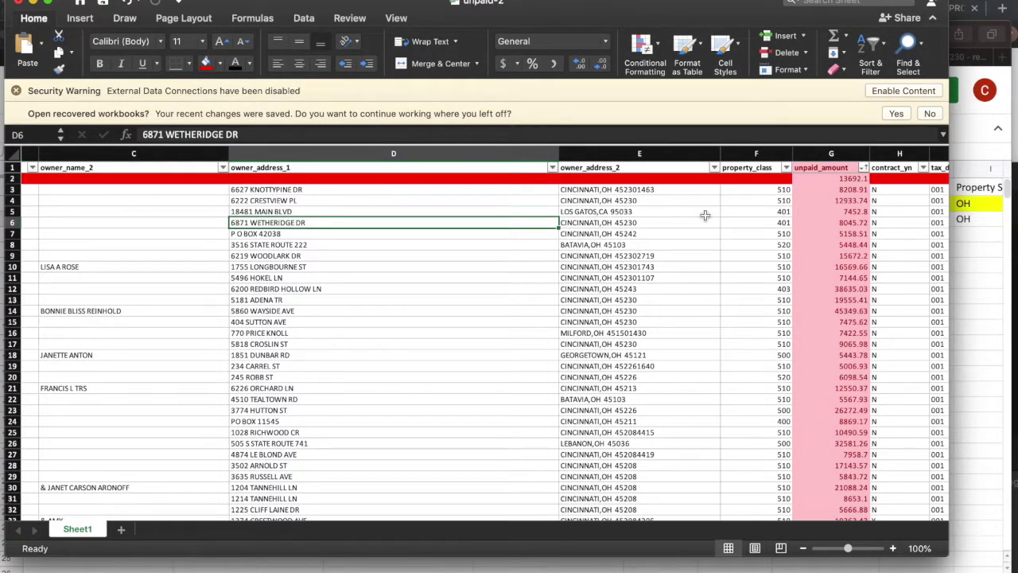
{"action": "left_click", "coordinate": [747, 201]}
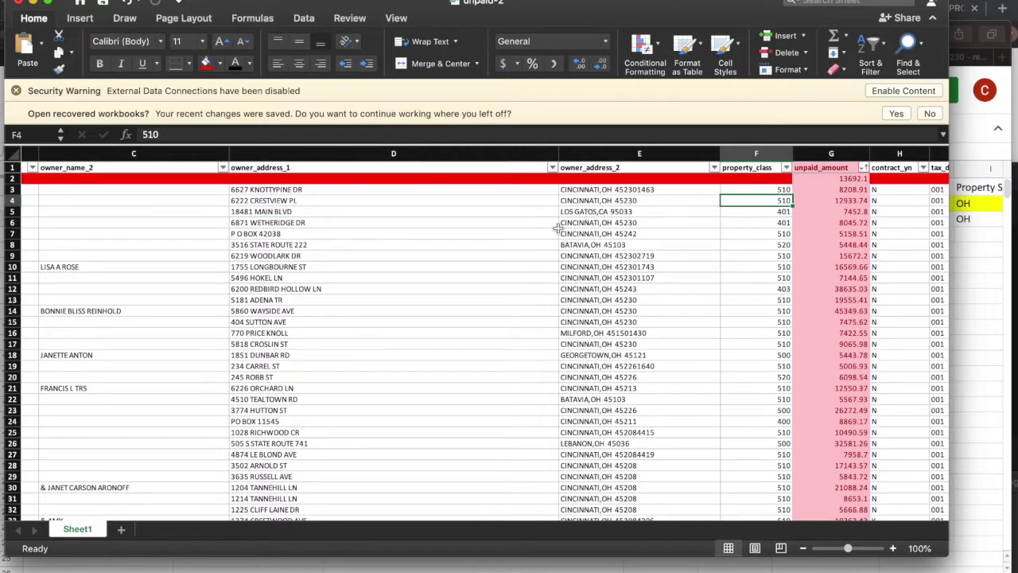
{"action": "scroll", "coordinate": [557, 228], "scroll_direction": "left", "scroll_amount": 3}
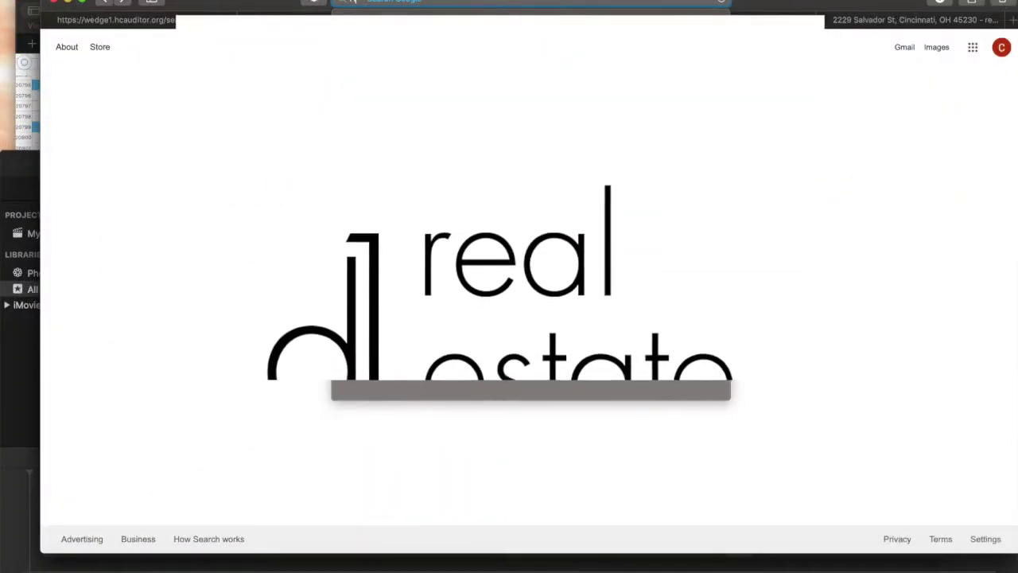
Search 'hamilton county sheriff sale' and open the Property Sales - Hamilton County Sheriffs Office result.
{"action": "type", "text": "c"}
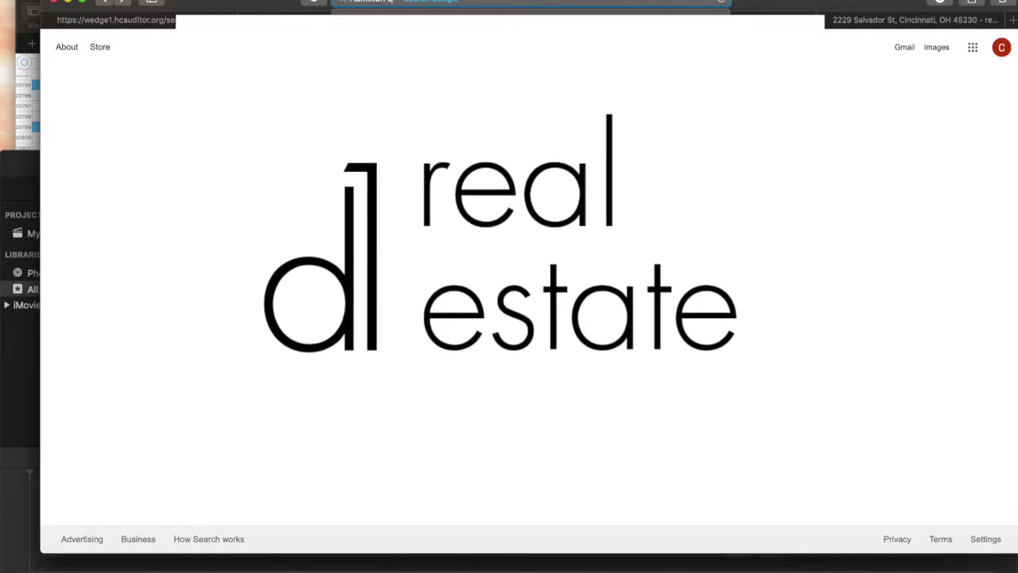
{"action": "type", "text": "ounty oheri"}
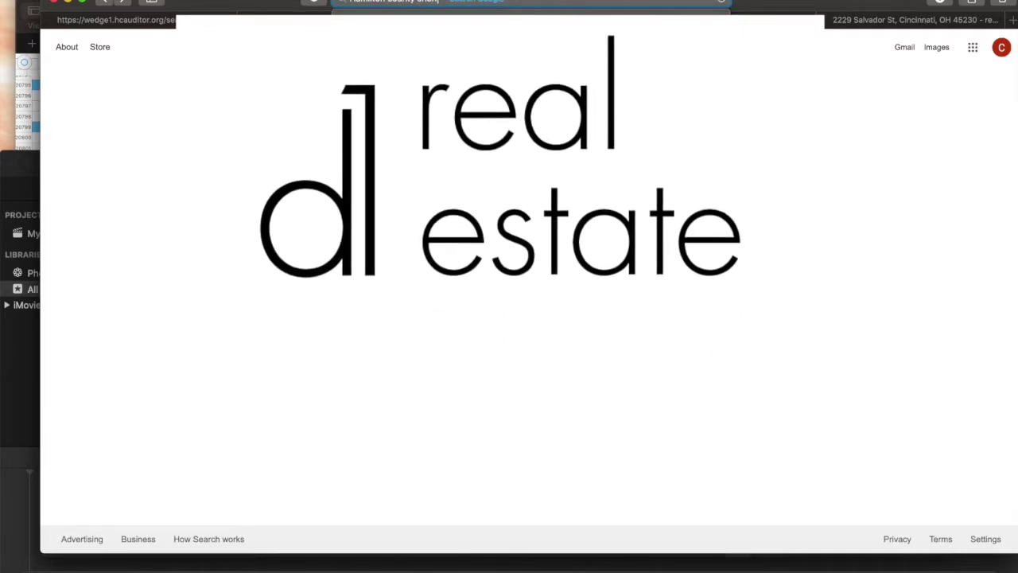
{"action": "type", "text": "ff"}
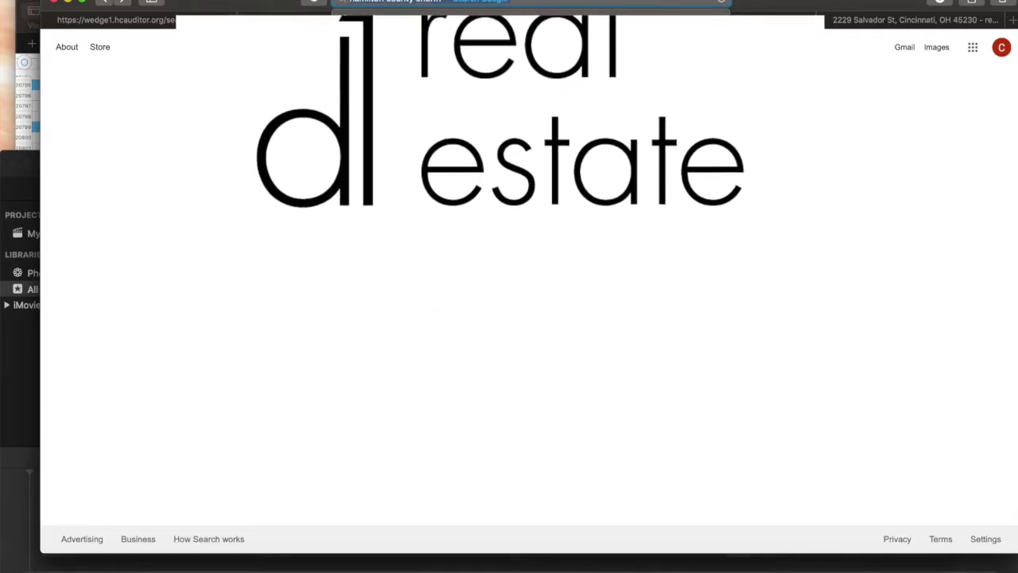
{"action": "key", "text": "Return"}
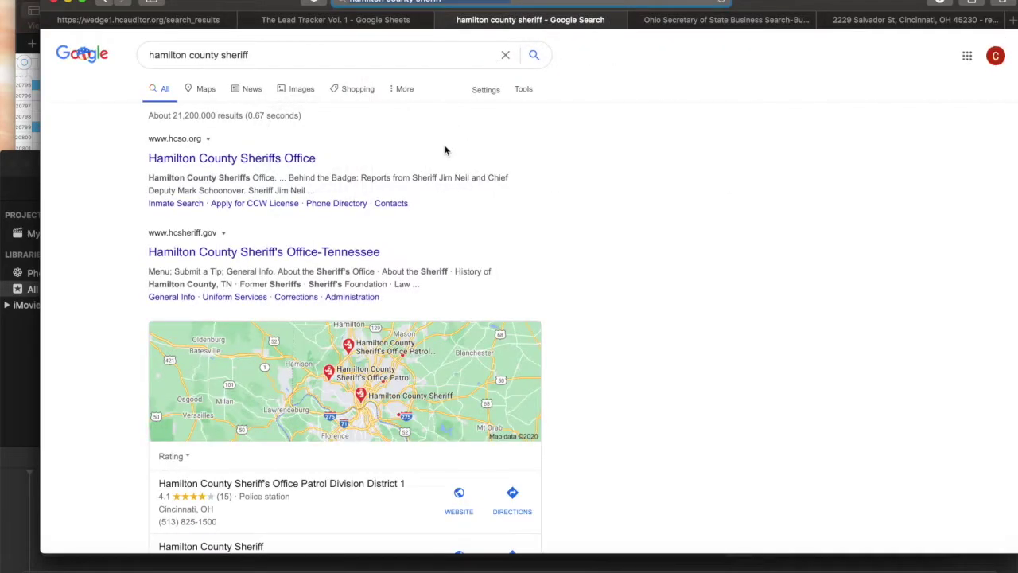
{"action": "left_click", "coordinate": [309, 55]}
{"action": "type", "text": "sale"}
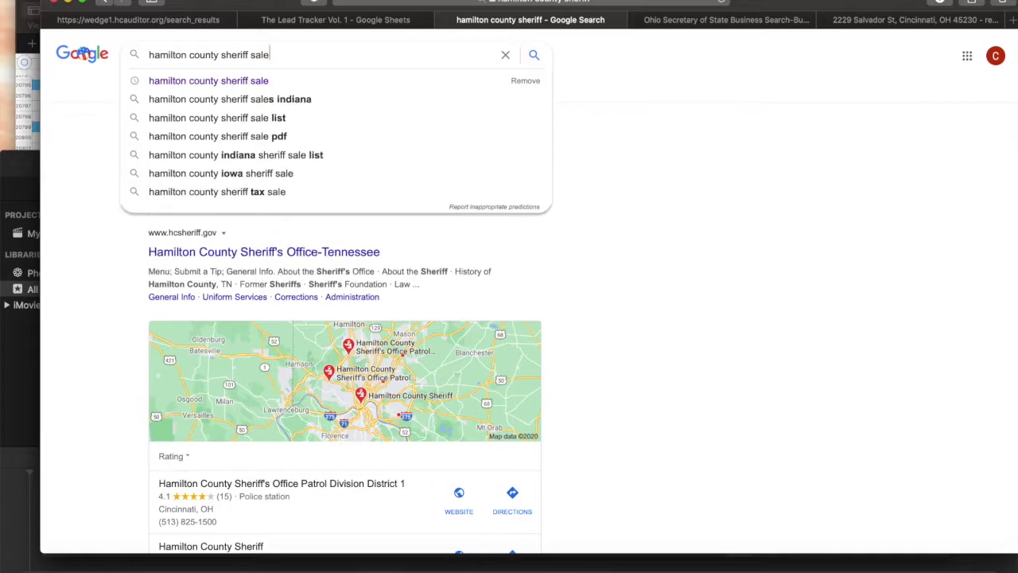
{"action": "key", "text": "Return"}
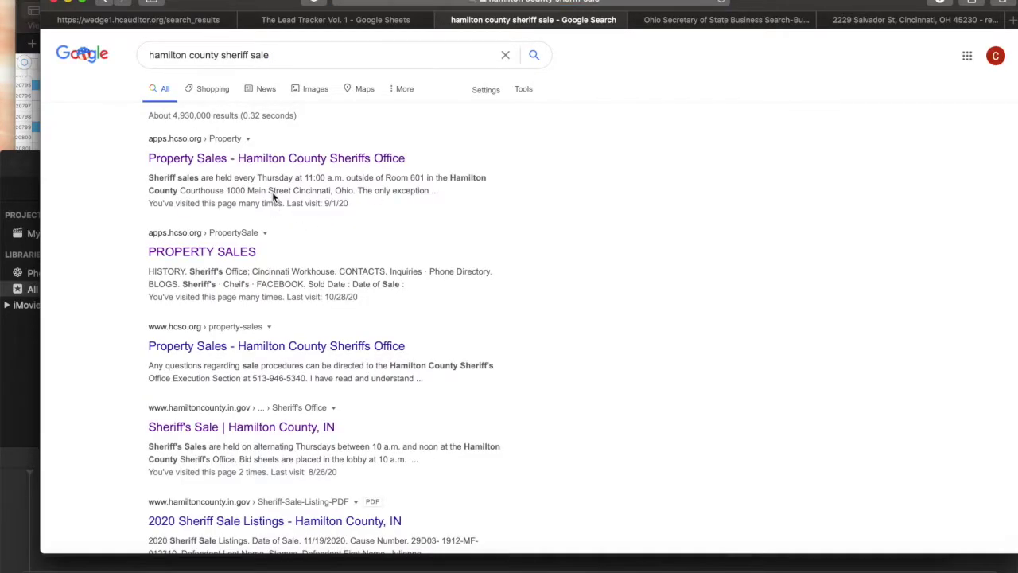
{"action": "left_click", "coordinate": [305, 160]}
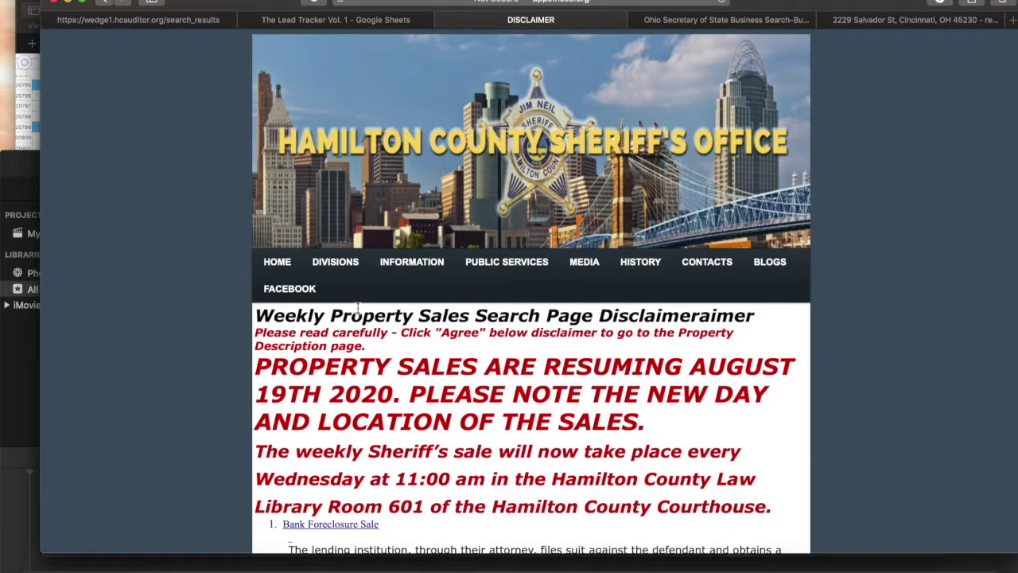
Scroll down and agree to the property sales disclaimer.
{"action": "scroll", "coordinate": [246, 227], "scroll_direction": "down", "scroll_amount": 5}
{"action": "scroll", "coordinate": [246, 226], "scroll_direction": "down", "scroll_amount": 15}
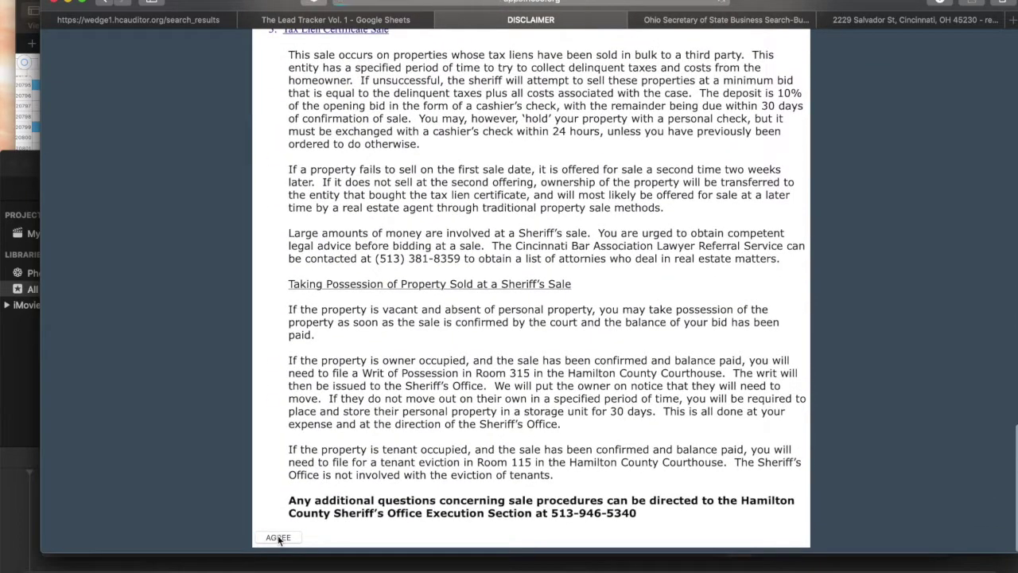
{"action": "left_click", "coordinate": [278, 539]}
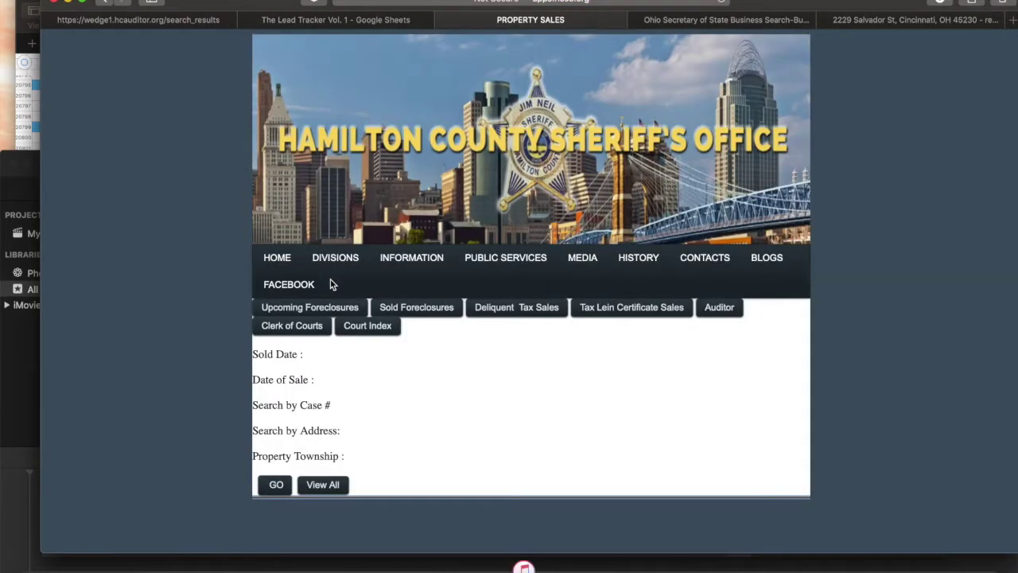
Browse Delinquent Tax Sales and Sold Foreclosures, then bring up the Upcoming Foreclosures search.
{"action": "left_click", "coordinate": [531, 308]}
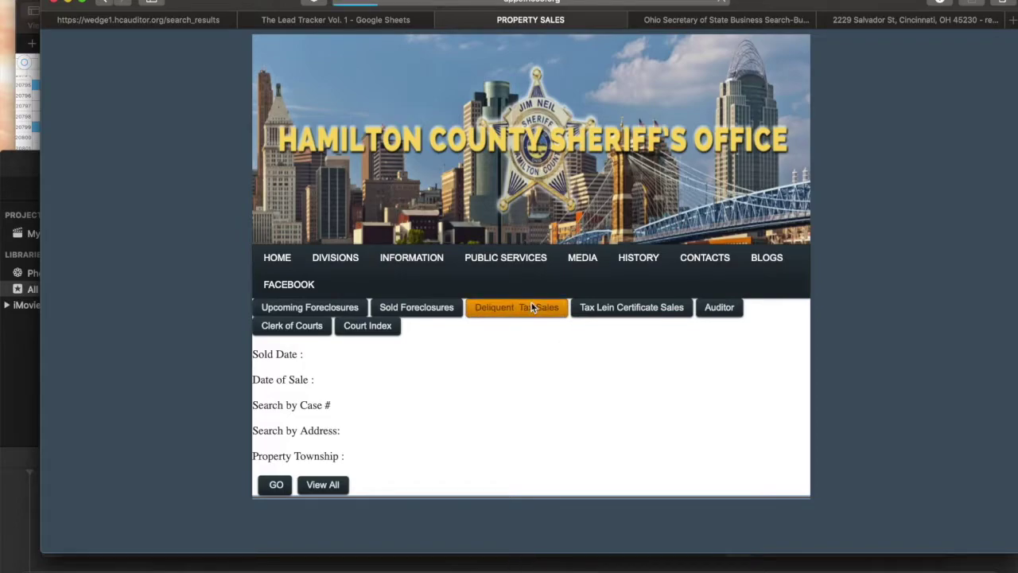
{"action": "left_click", "coordinate": [323, 490]}
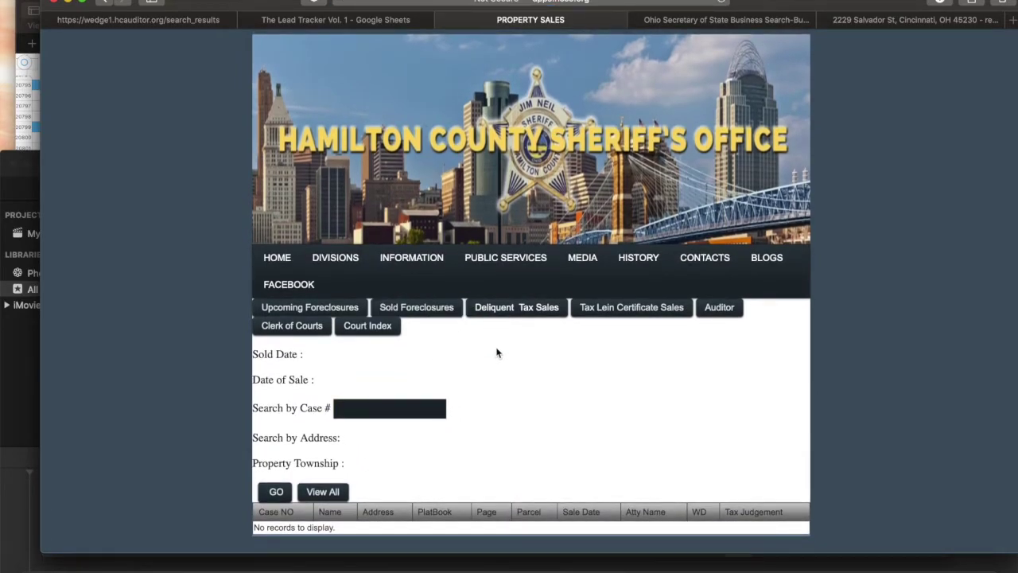
{"action": "left_click", "coordinate": [392, 312]}
{"action": "left_click", "coordinate": [342, 315]}
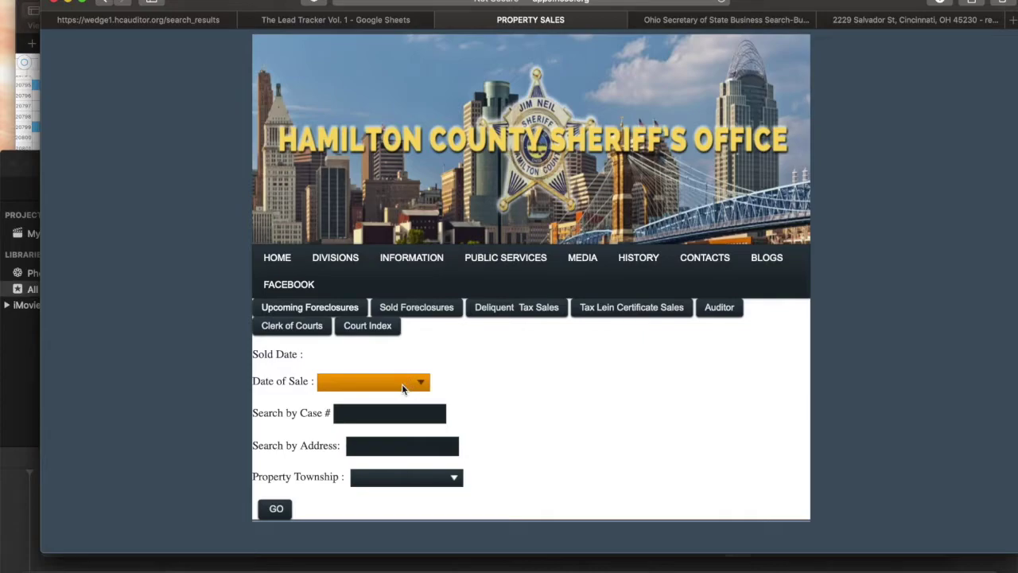
Search foreclosures for the 11/25/2020 sale date and scroll through the listings.
{"action": "left_click", "coordinate": [402, 383]}
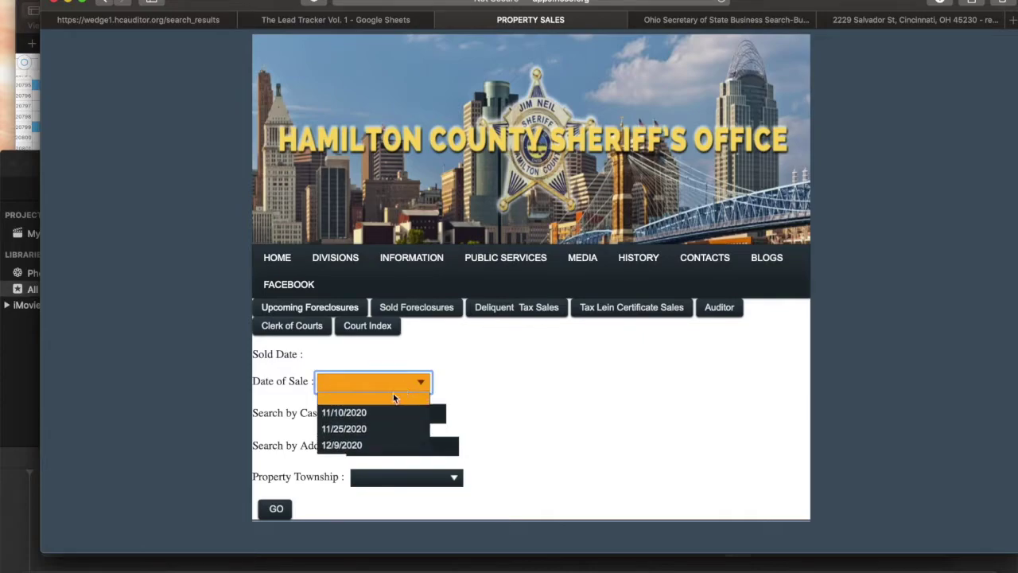
{"action": "left_click", "coordinate": [358, 436]}
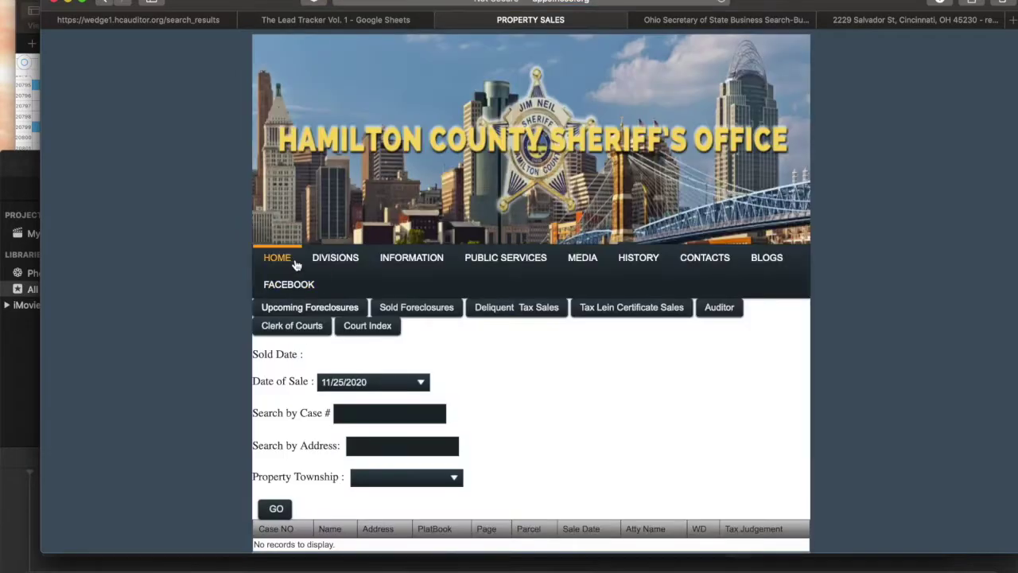
{"action": "scroll", "coordinate": [377, 438], "scroll_direction": "down", "scroll_amount": 1}
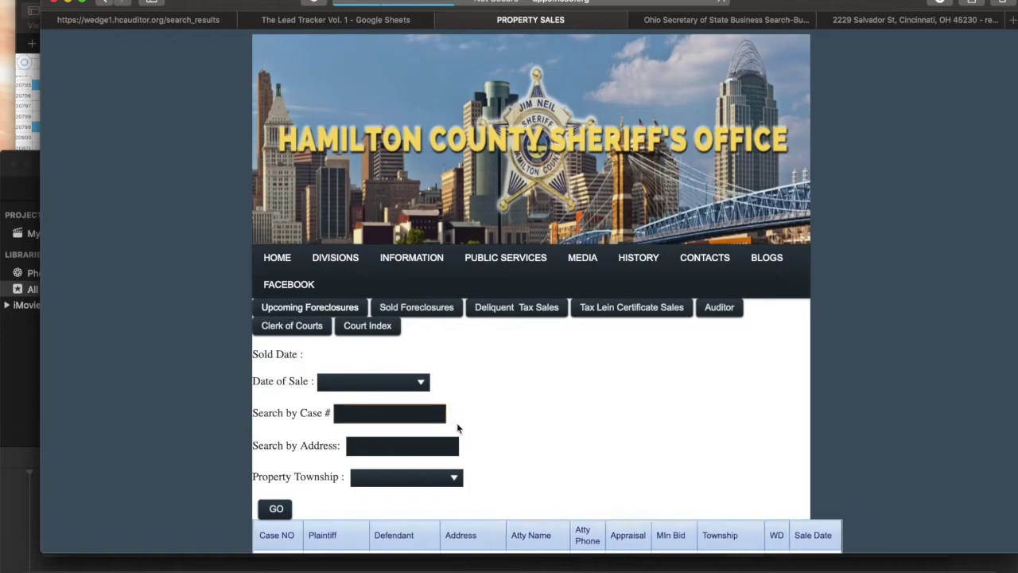
{"action": "scroll", "coordinate": [451, 422], "scroll_direction": "down", "scroll_amount": 5}
{"action": "scroll", "coordinate": [581, 309], "scroll_direction": "down", "scroll_amount": 3}
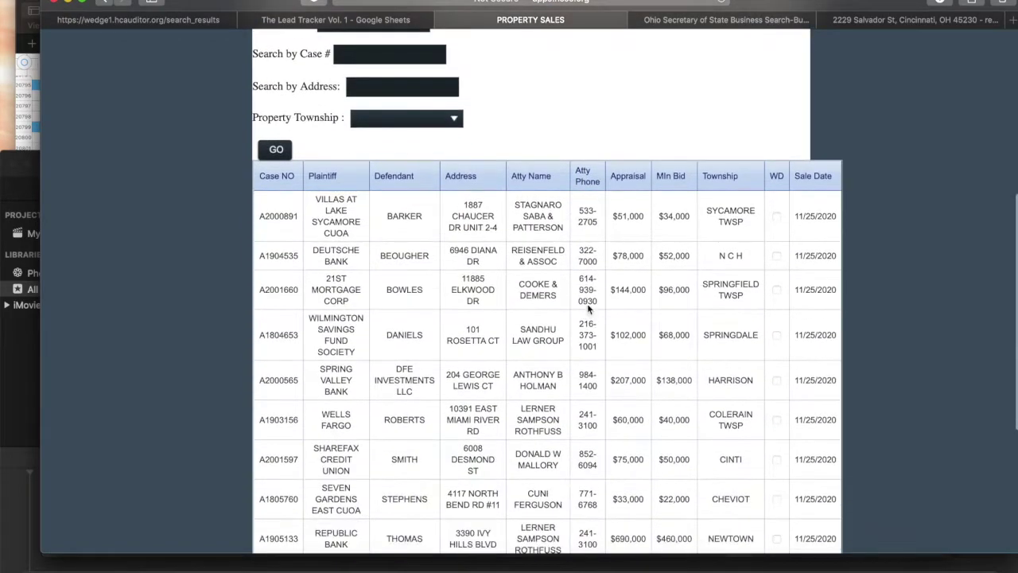
{"action": "scroll", "coordinate": [576, 241], "scroll_direction": "down", "scroll_amount": 5}
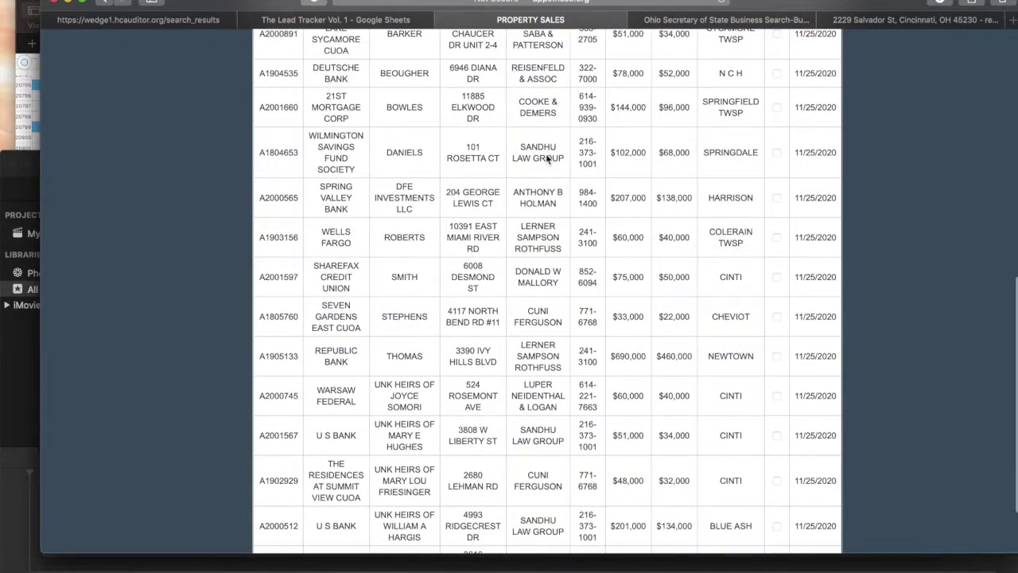
{"action": "scroll", "coordinate": [547, 159], "scroll_direction": "up", "scroll_amount": 3}
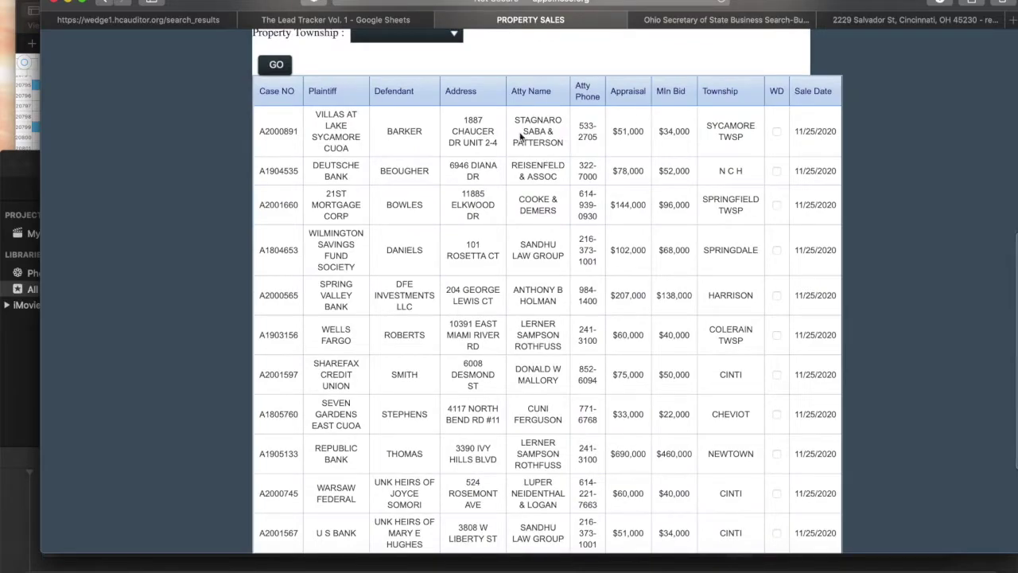
{"action": "scroll", "coordinate": [482, 172], "scroll_direction": "down", "scroll_amount": 1}
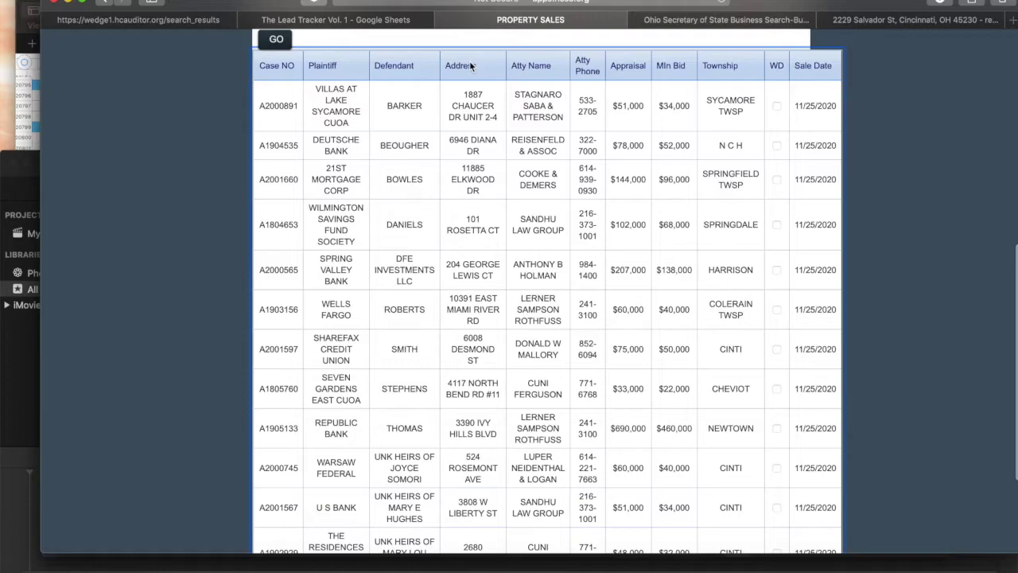
Select the second listing's street address, $52,000 minimum bid and $78,000 appraisal.
{"action": "double_click", "coordinate": [473, 151]}
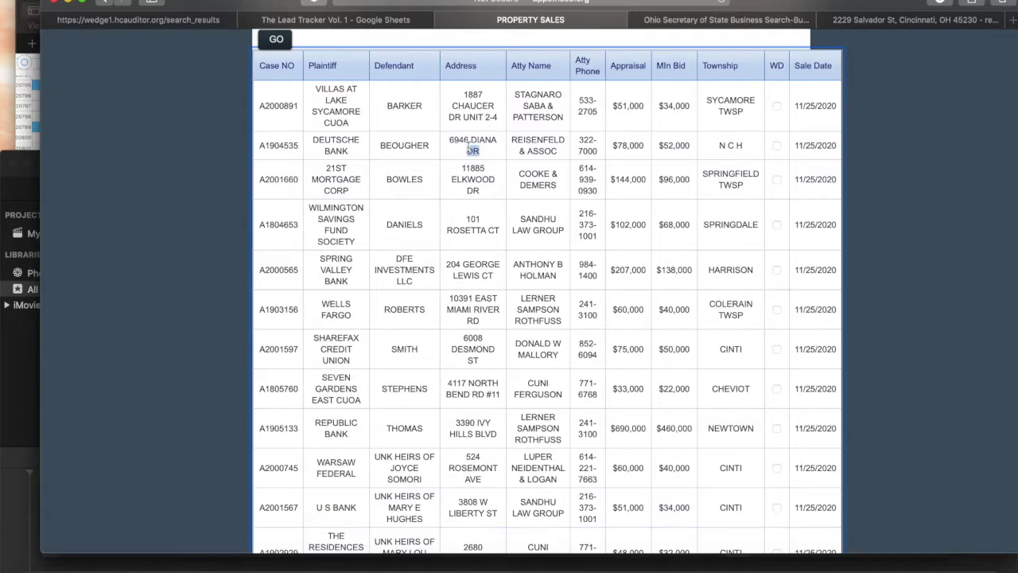
{"action": "left_click_drag", "start_coordinate": [470, 147], "coordinate": [446, 140]}
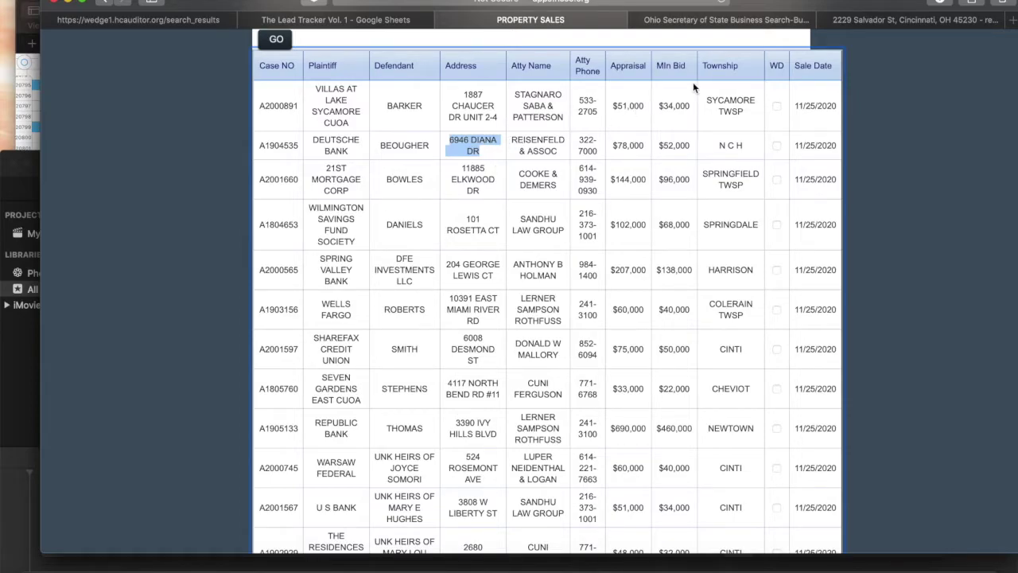
{"action": "left_click", "coordinate": [697, 148]}
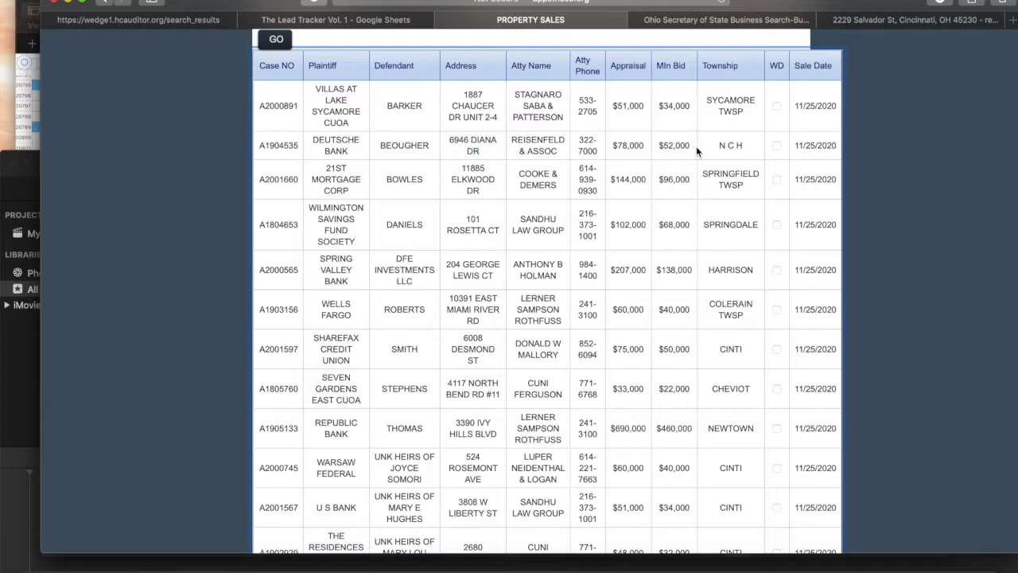
{"action": "left_click_drag", "start_coordinate": [692, 145], "coordinate": [660, 146]}
{"action": "left_click_drag", "start_coordinate": [646, 148], "coordinate": [632, 148]}
{"action": "left_click", "coordinate": [633, 148]}
Highlight the street suffix in the second listing's address, then return to the auditor results.
{"action": "left_click_drag", "start_coordinate": [492, 156], "coordinate": [460, 149]}
{"action": "left_click", "coordinate": [462, 149]}
{"action": "scroll", "coordinate": [778, 187], "scroll_direction": "down", "scroll_amount": 3}
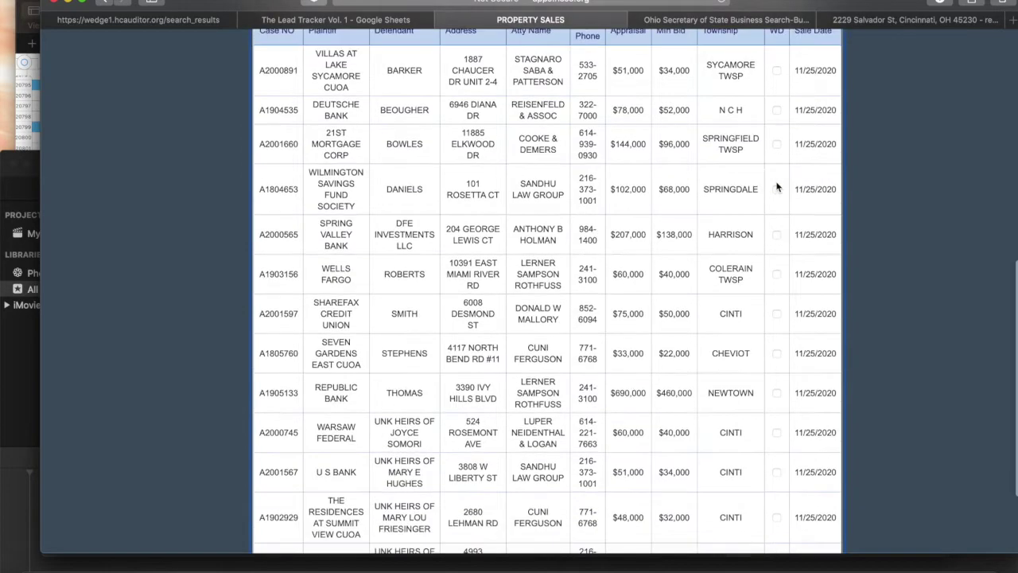
{"action": "scroll", "coordinate": [772, 198], "scroll_direction": "up", "scroll_amount": 2}
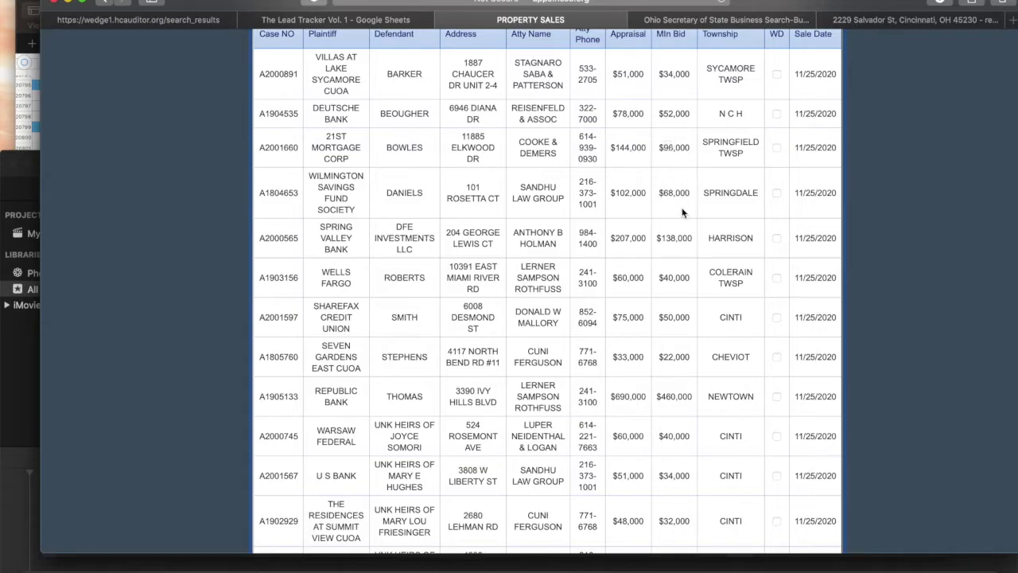
{"action": "scroll", "coordinate": [415, 119], "scroll_direction": "up", "scroll_amount": 1}
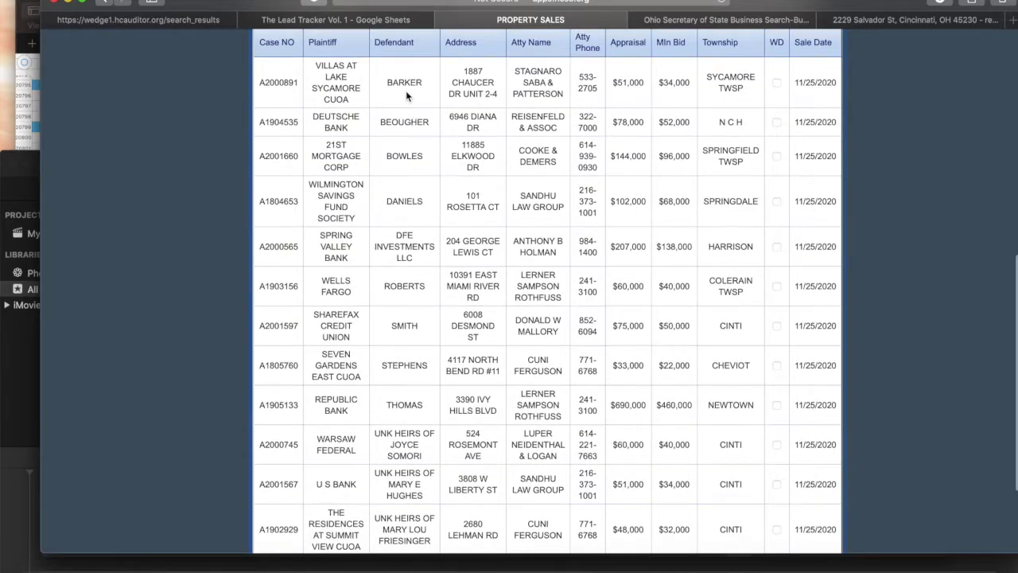
{"action": "double_click", "coordinate": [474, 125]}
{"action": "left_click", "coordinate": [200, 24]}
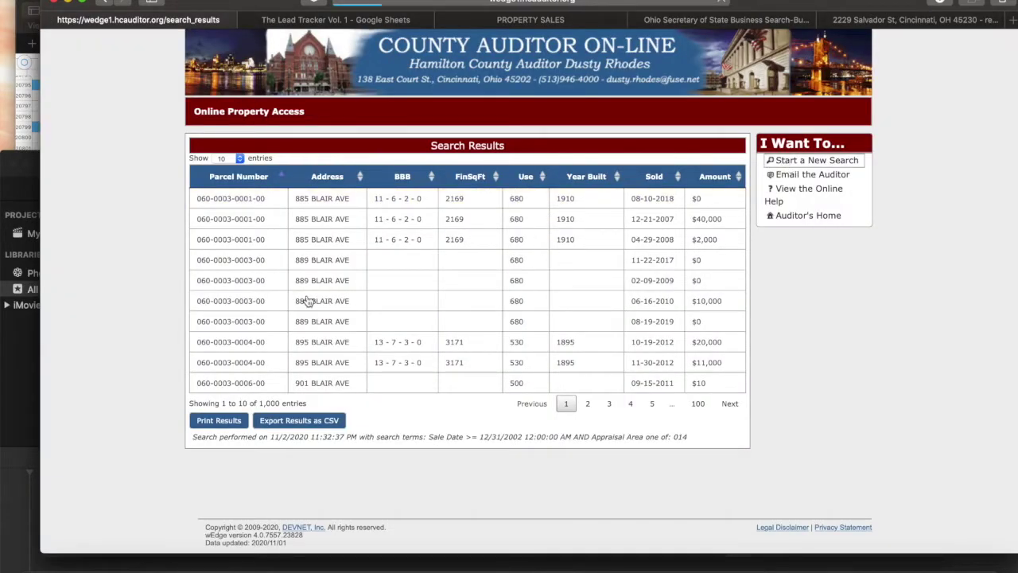
Search the auditor's Property Search by house number and street name.
{"action": "key", "text": "super+Left"}
{"action": "left_click", "coordinate": [343, 235]}
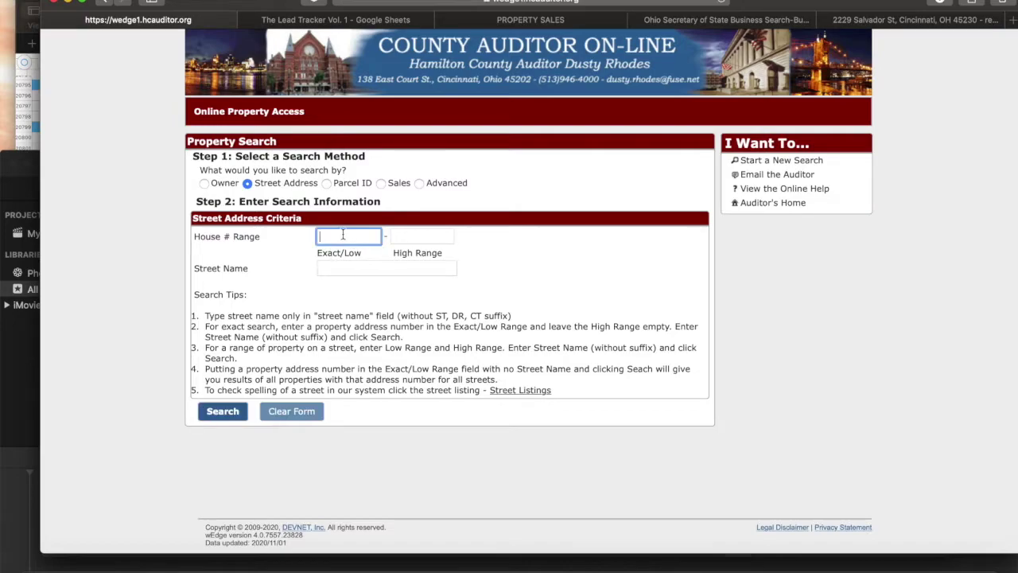
{"action": "left_click", "coordinate": [340, 265]}
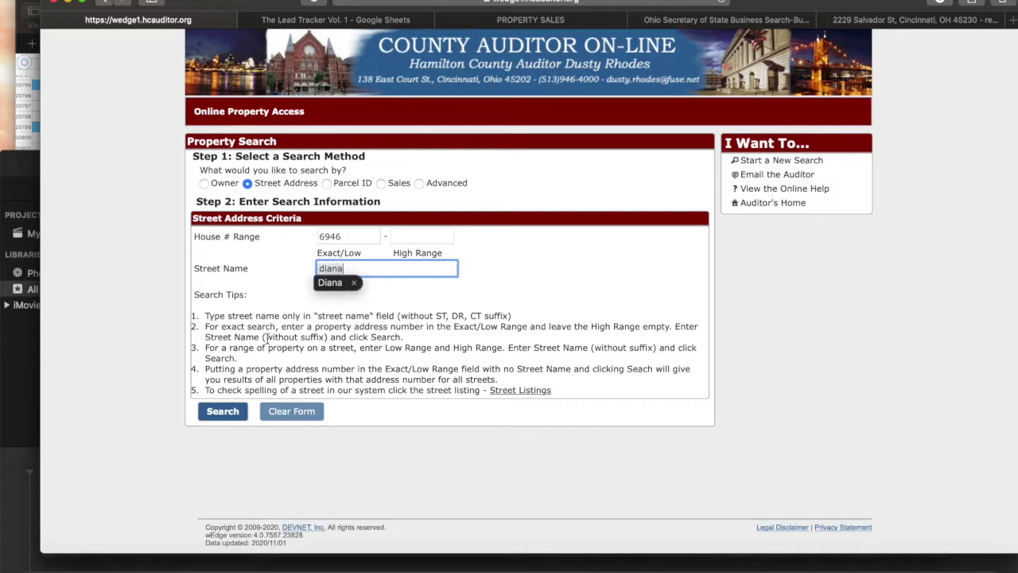
{"action": "left_click", "coordinate": [227, 413]}
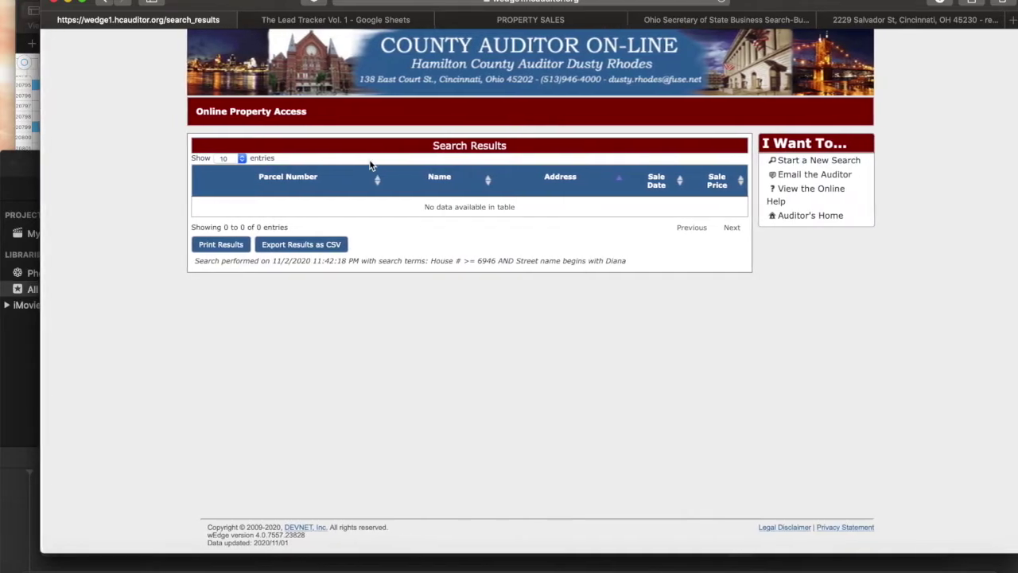
{"action": "left_click", "coordinate": [102, 2]}
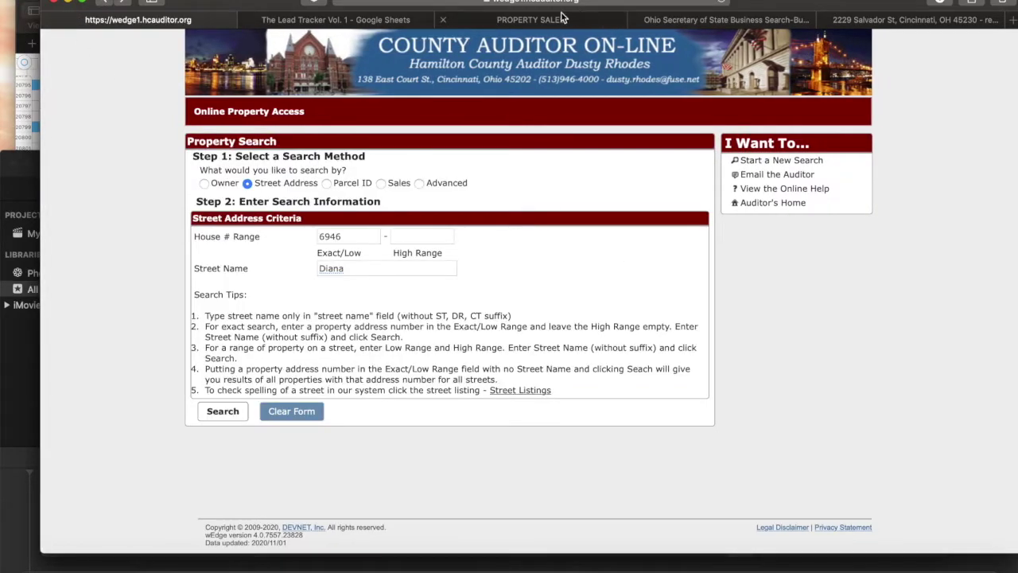
{"action": "left_click", "coordinate": [557, 21]}
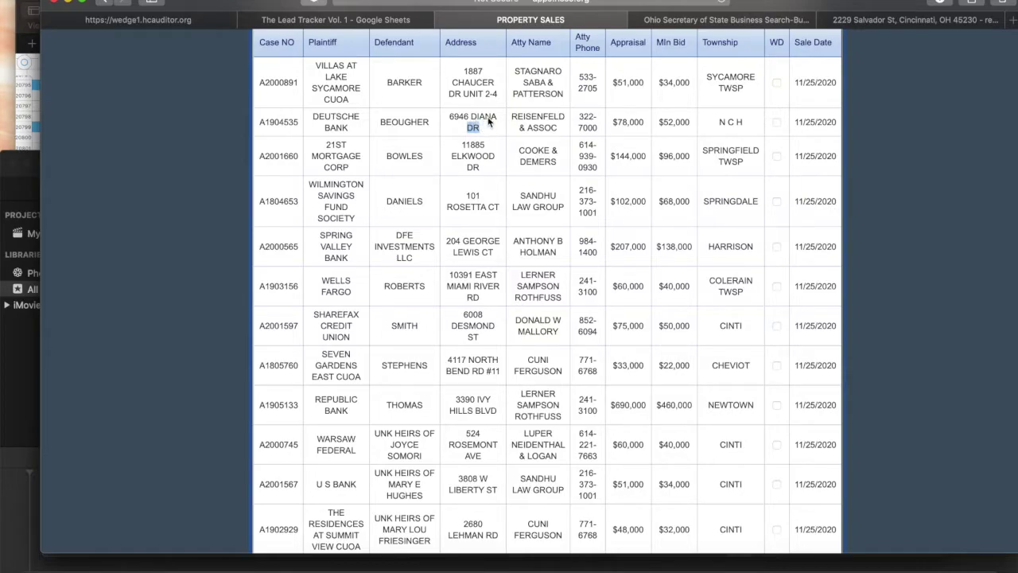
{"action": "left_click", "coordinate": [183, 18]}
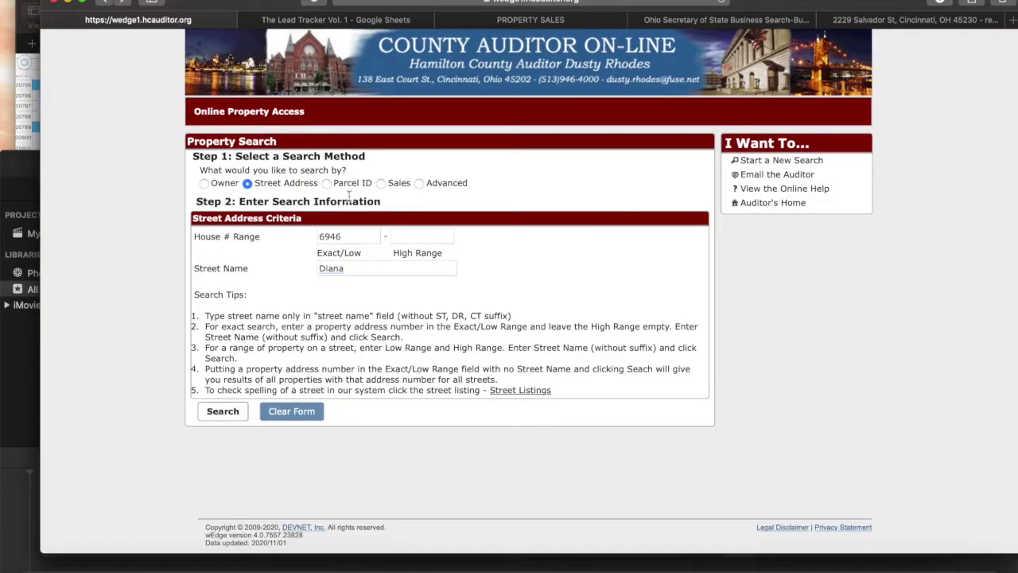
{"action": "left_click", "coordinate": [345, 274]}
{"action": "type", "text": "n"}
{"action": "key", "text": "Return"}
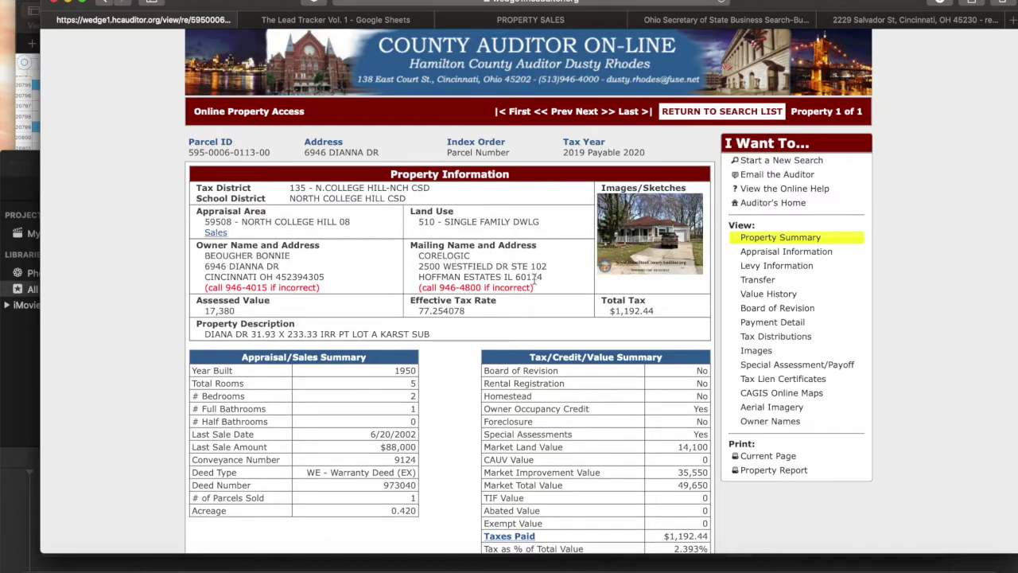
Copy the owner's name from the property summary and go to the Lead Tracker sheet.
{"action": "scroll", "coordinate": [470, 297], "scroll_direction": "down", "scroll_amount": 1}
{"action": "scroll", "coordinate": [470, 296], "scroll_direction": "up", "scroll_amount": 1}
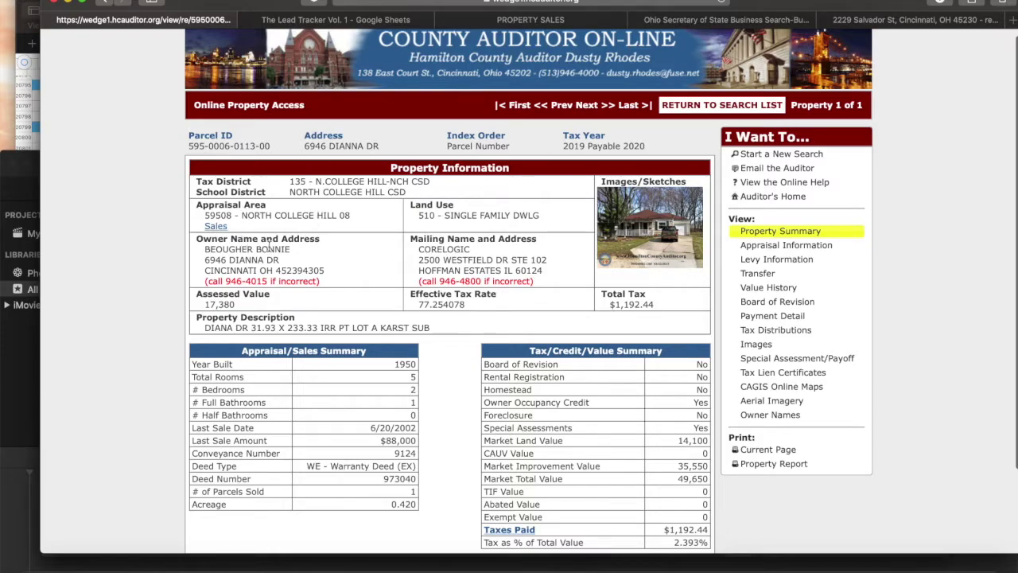
{"action": "left_click_drag", "start_coordinate": [292, 248], "coordinate": [205, 252]}
{"action": "key", "text": "super+c"}
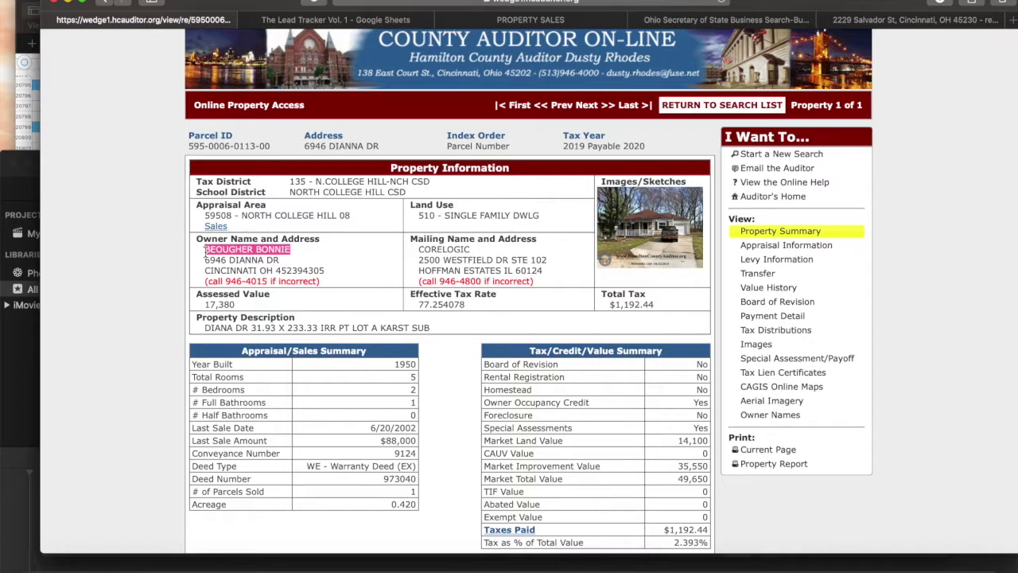
{"action": "left_click", "coordinate": [272, 249]}
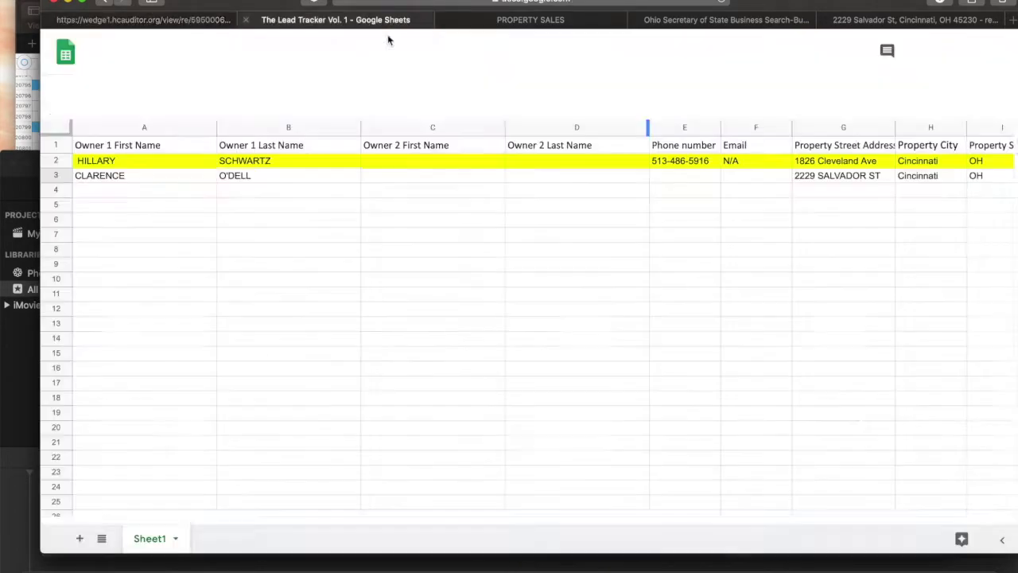
{"action": "left_click", "coordinate": [388, 21]}
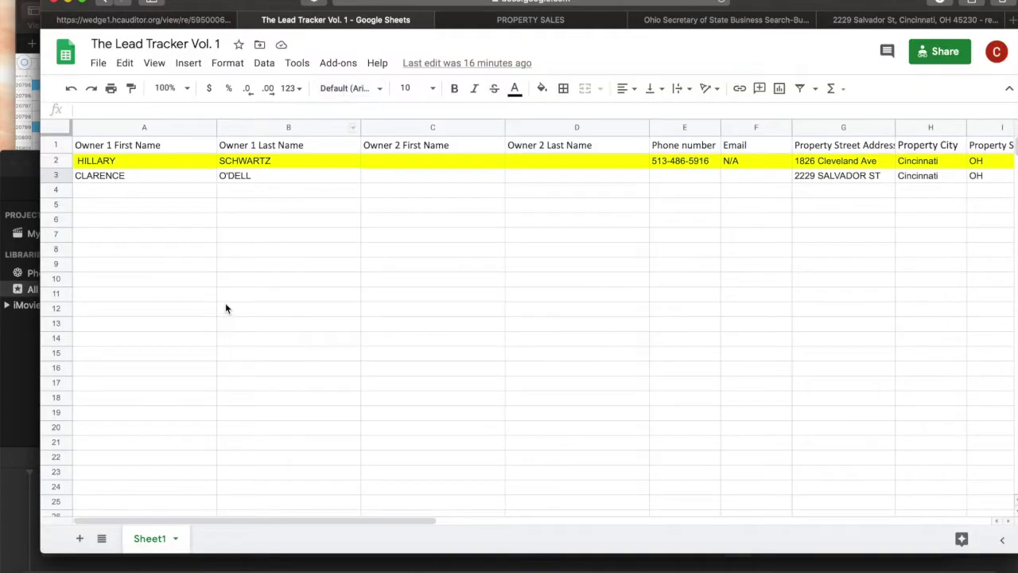
Put the owner's first name in A4 and the surname in B4.
{"action": "left_click", "coordinate": [125, 192]}
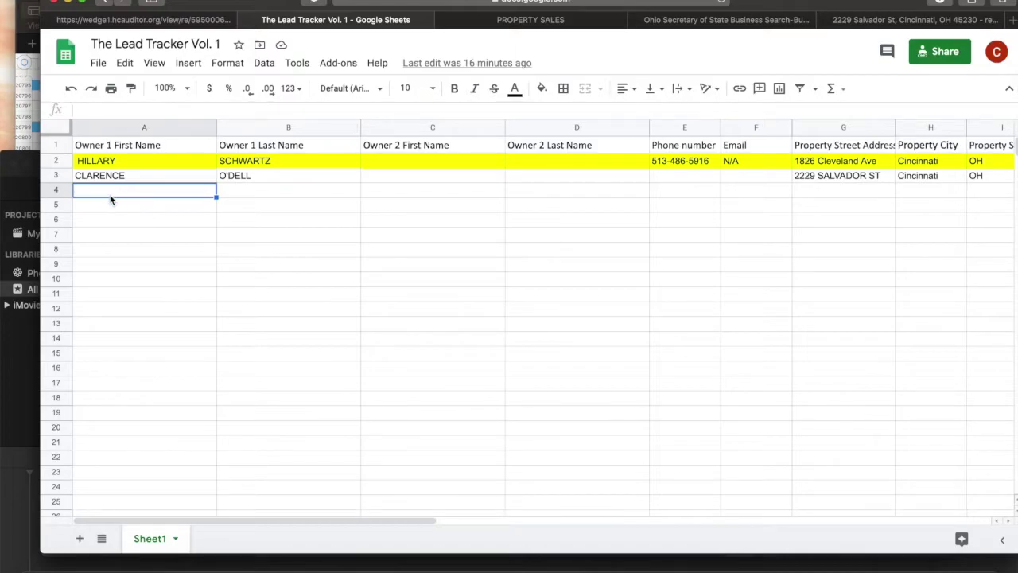
{"action": "key", "text": "super+v"}
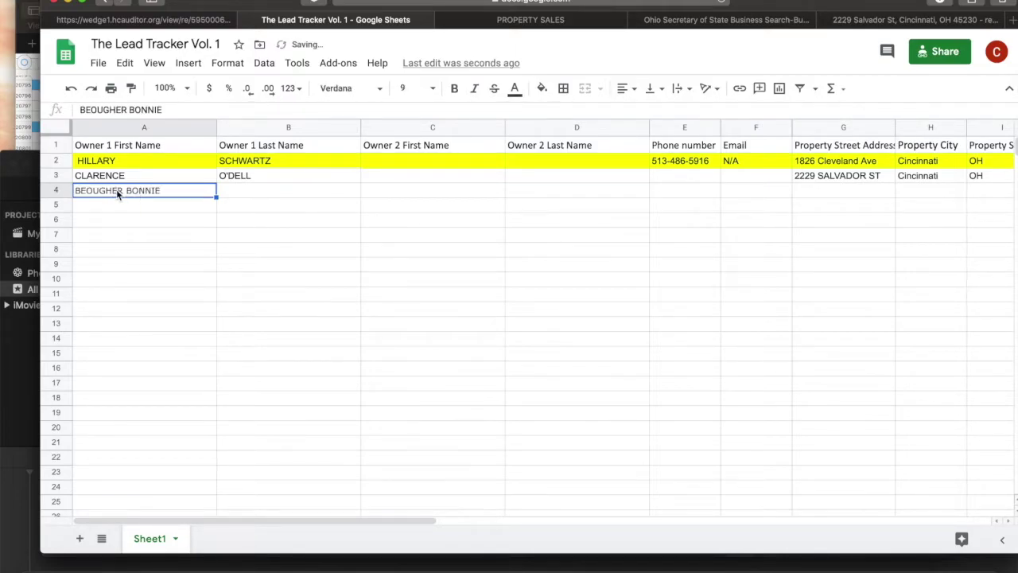
{"action": "left_click", "coordinate": [123, 109]}
{"action": "left_click_drag", "start_coordinate": [128, 109], "coordinate": [81, 111]}
{"action": "key", "text": "super+c"}
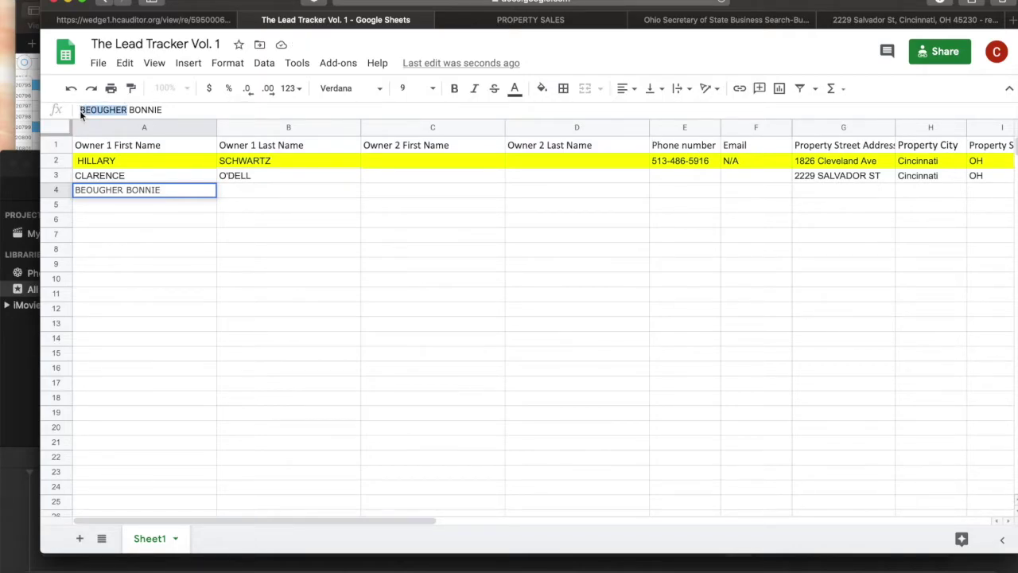
{"action": "key", "text": "BackSpace"}
{"action": "key", "text": "Delete"}
{"action": "left_click", "coordinate": [295, 193]}
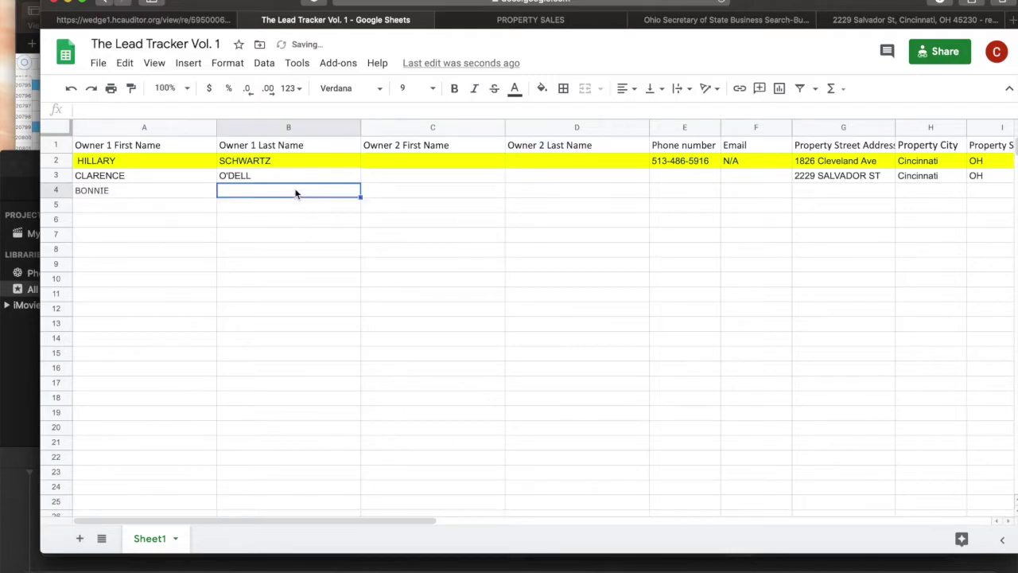
{"action": "key", "text": "super+v"}
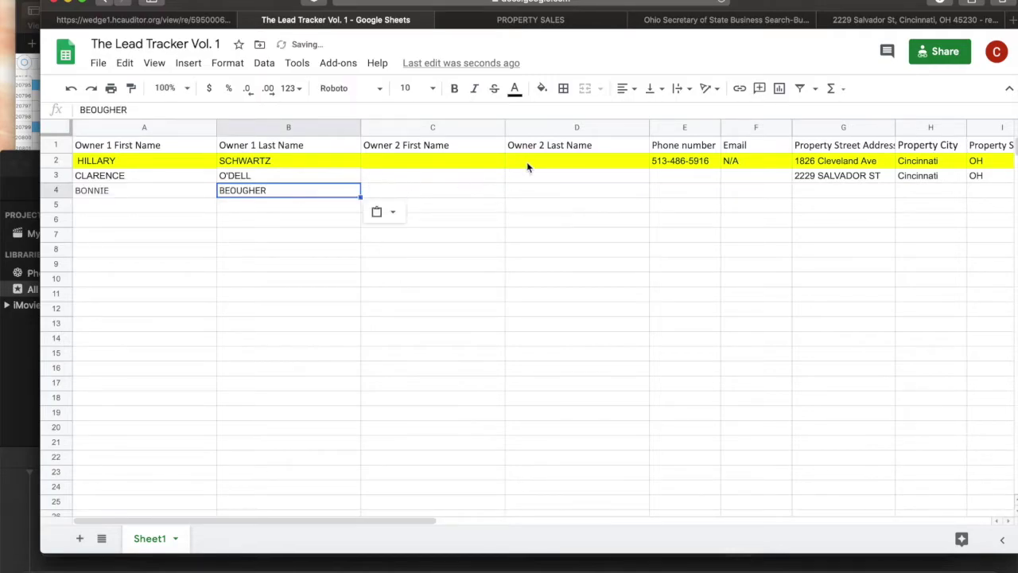
Move across row 4 to the street address cell G4, then return to the auditor page.
{"action": "left_click", "coordinate": [497, 188]}
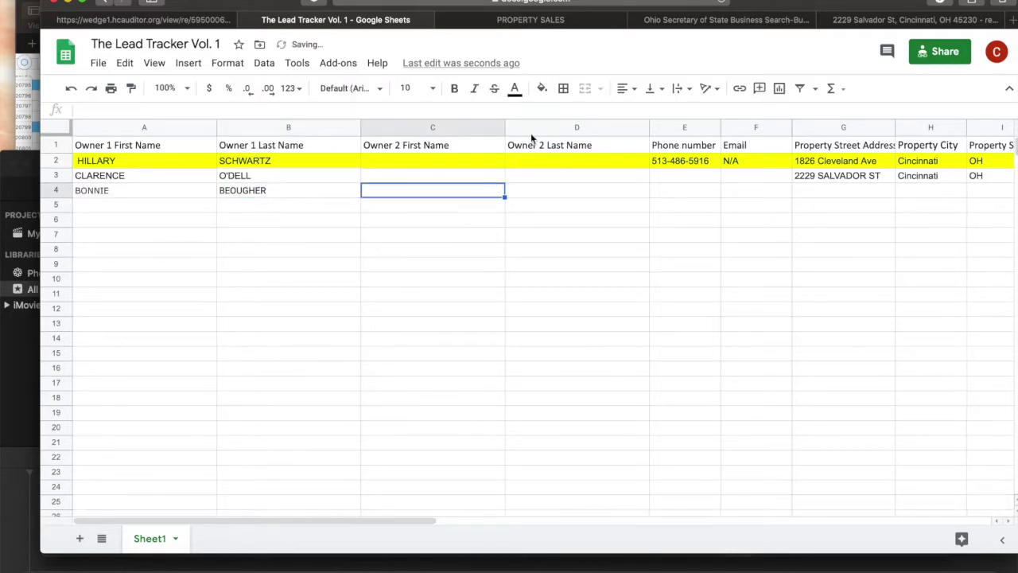
{"action": "left_click", "coordinate": [686, 189]}
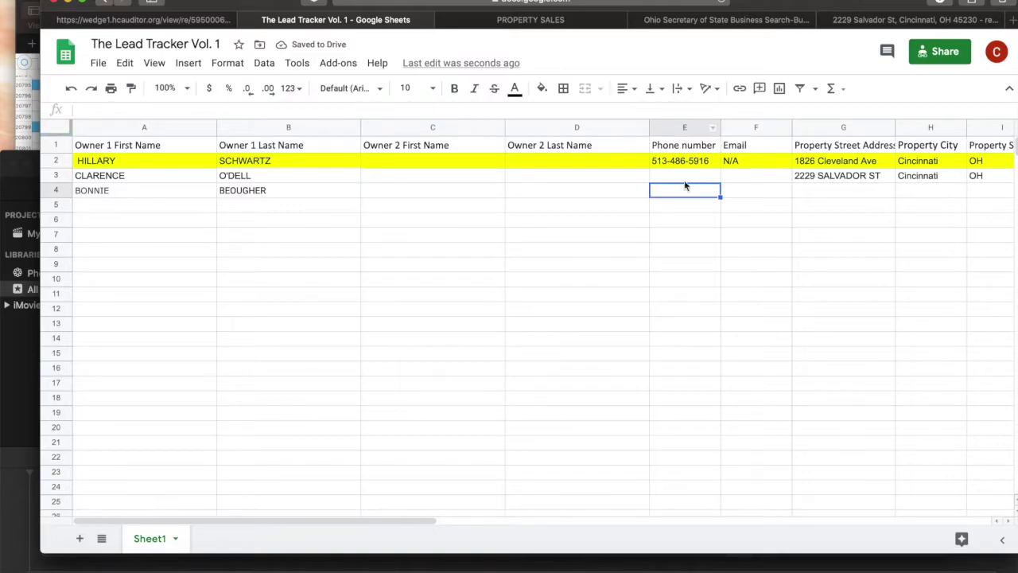
{"action": "left_click", "coordinate": [750, 197]}
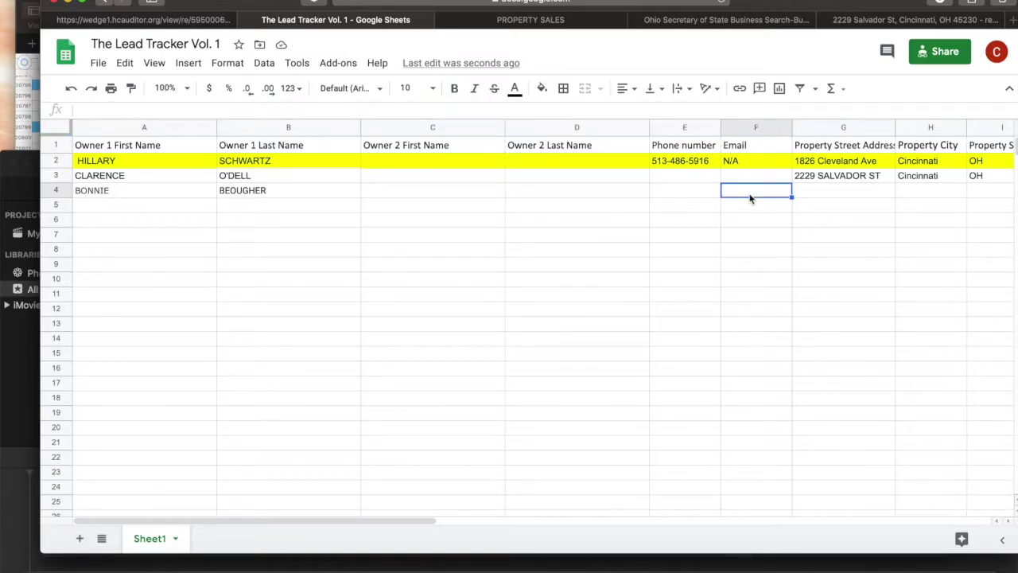
{"action": "left_click", "coordinate": [827, 195]}
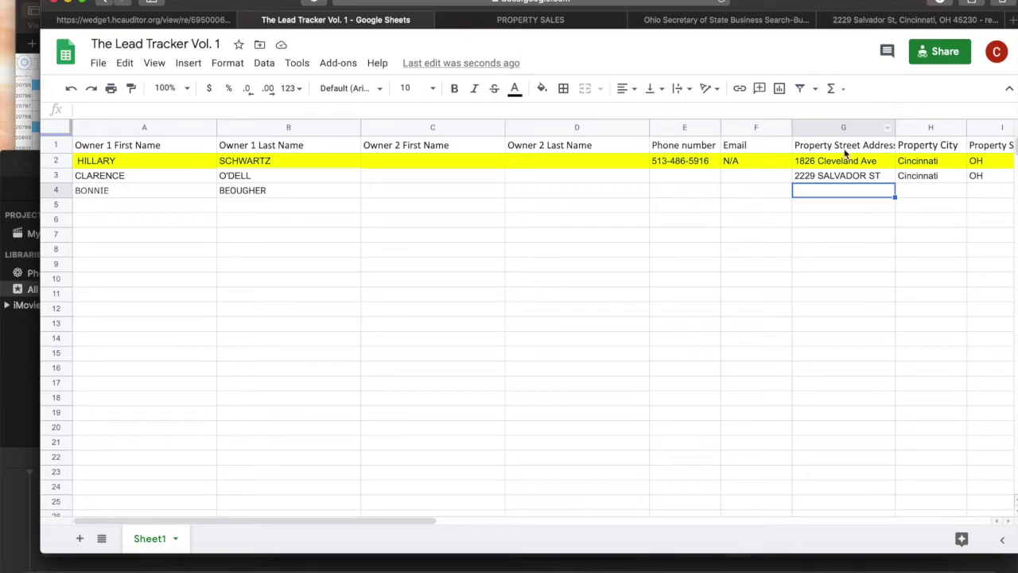
{"action": "left_click", "coordinate": [195, 21]}
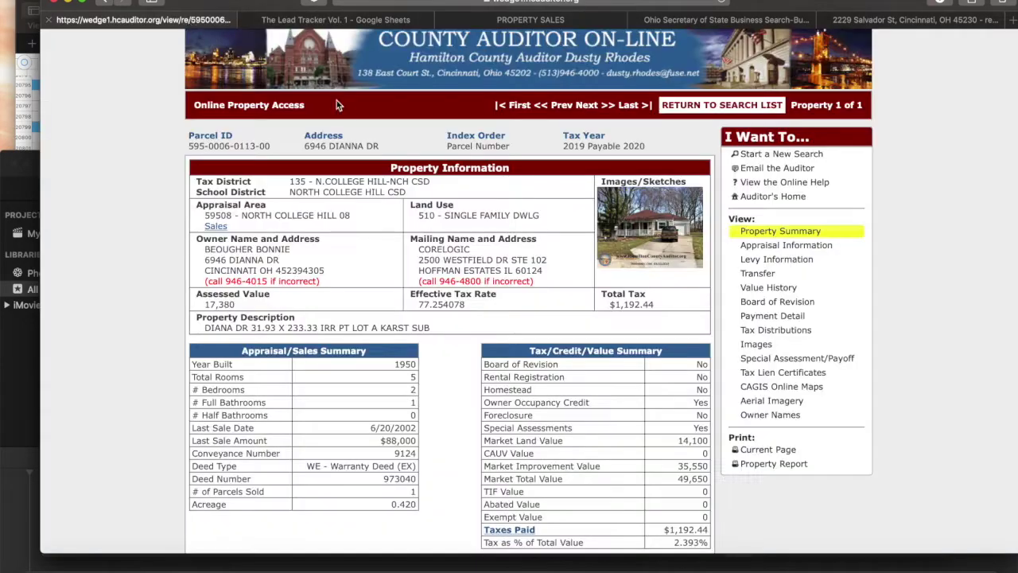
Copy the property's street address and check its street name in the property sales listing.
{"action": "left_click_drag", "start_coordinate": [357, 142], "coordinate": [301, 146]}
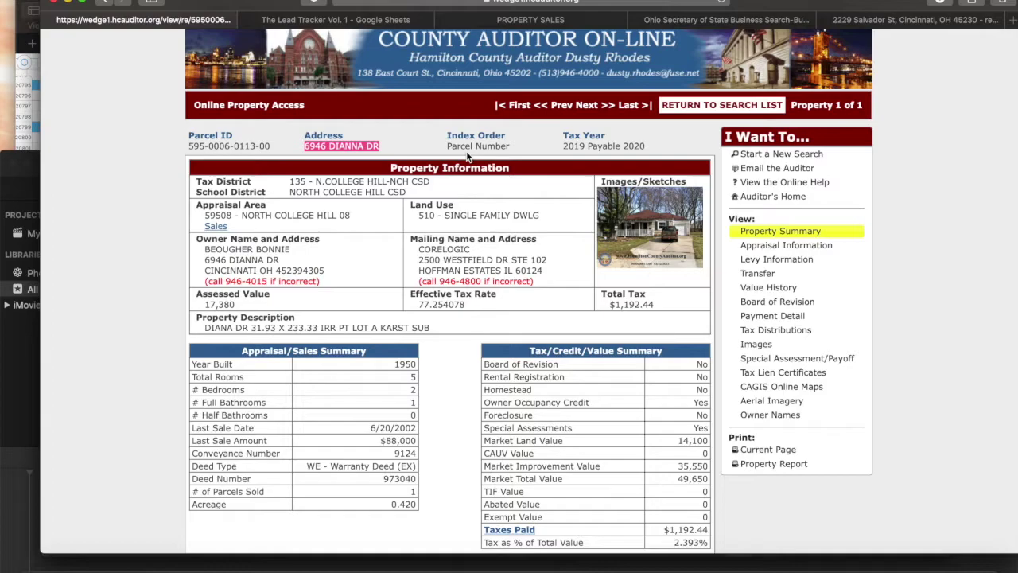
{"action": "key", "text": "ctrl+Tab"}
{"action": "key", "text": "ctrl+Tab"}
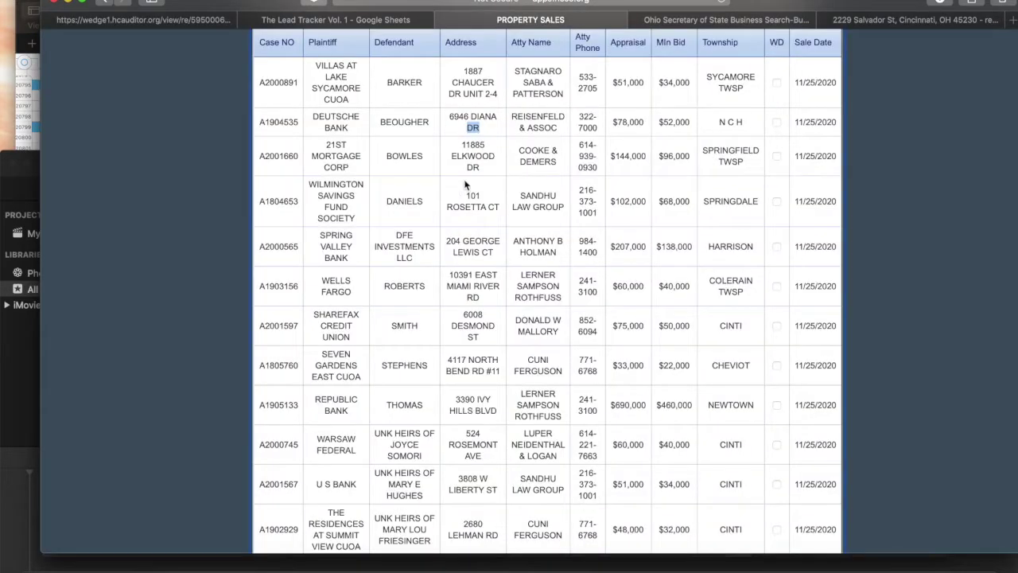
{"action": "left_click_drag", "start_coordinate": [498, 118], "coordinate": [471, 116]}
{"action": "left_click", "coordinate": [344, 19]}
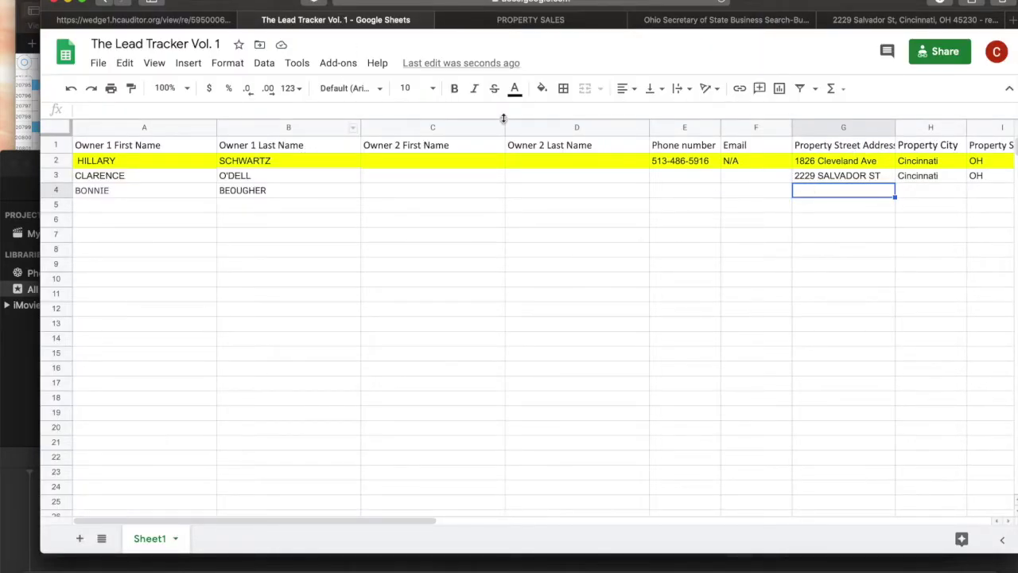
{"action": "left_click", "coordinate": [324, 106]}
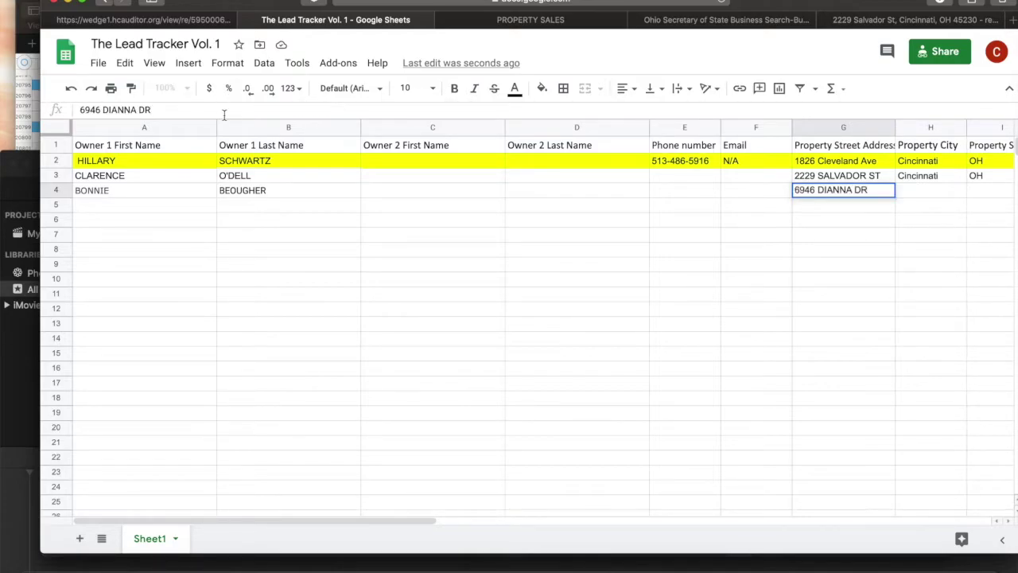
{"action": "left_click", "coordinate": [912, 189]}
{"action": "type", "text": "Cincinnati"}
{"action": "key", "text": "Tab"}
{"action": "type", "text": "OH"}
{"action": "key", "text": "Tab"}
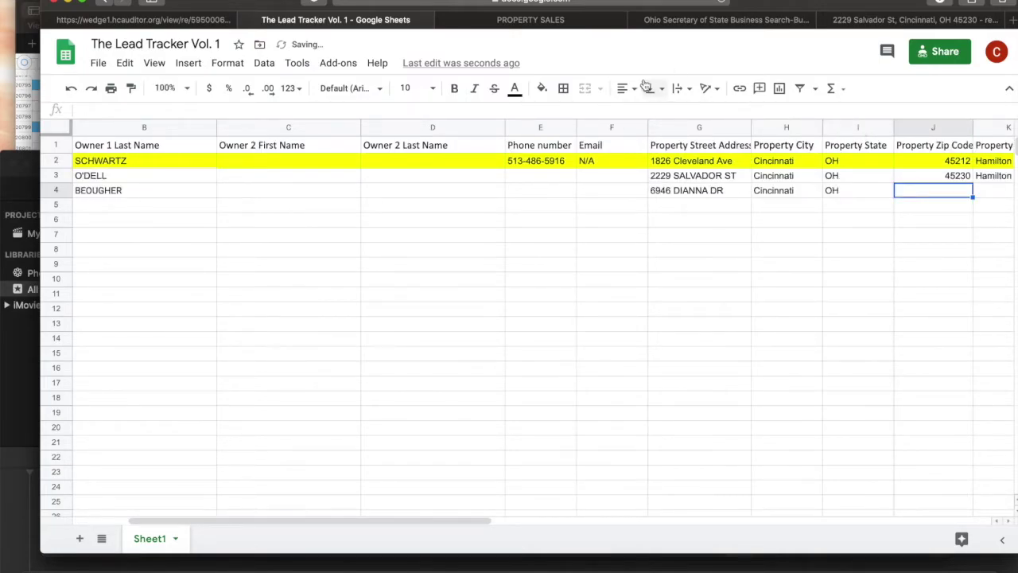
{"action": "left_click", "coordinate": [873, 22]}
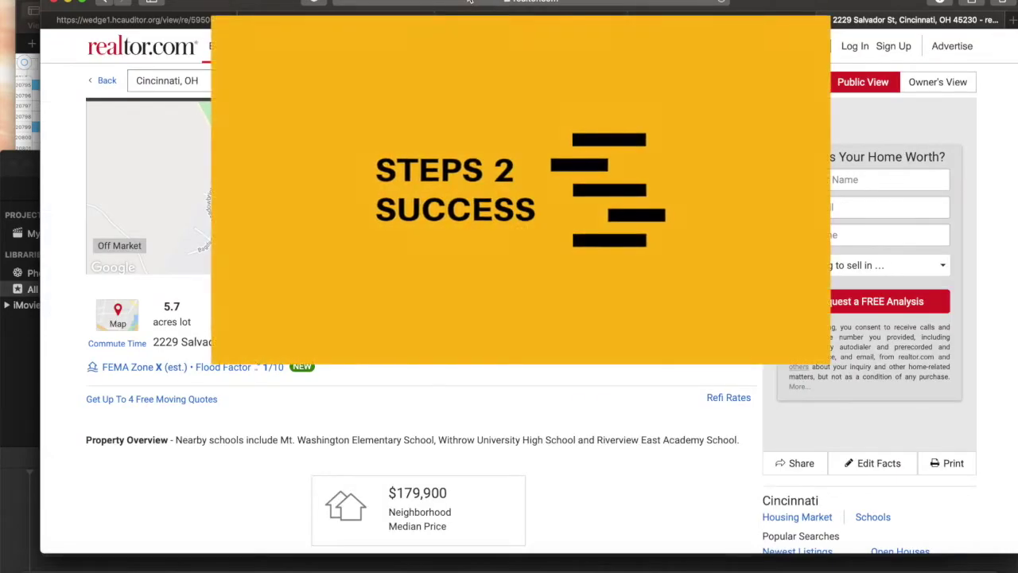
{"action": "left_click", "coordinate": [469, 2]}
{"action": "key", "text": "super+v"}
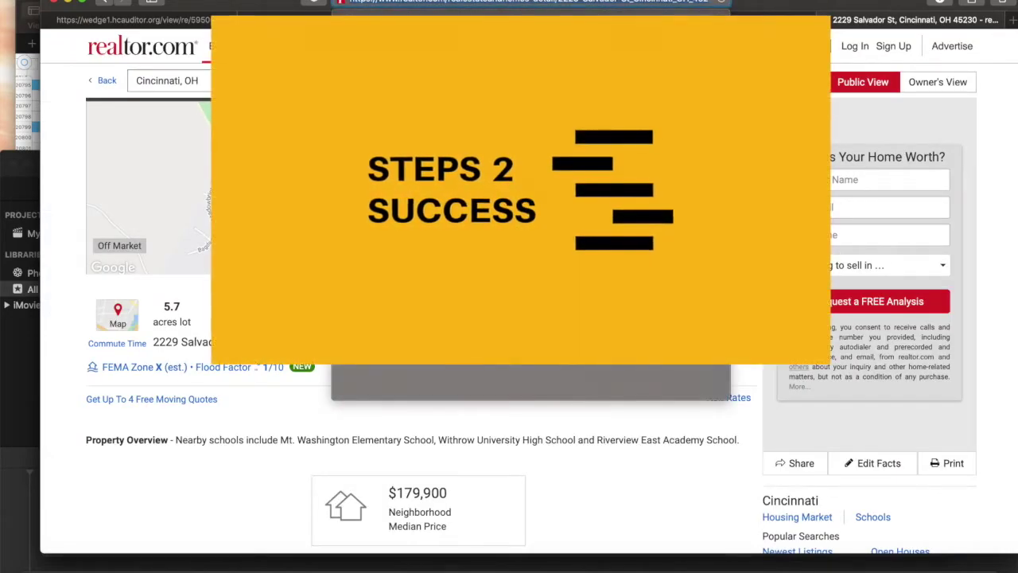
{"action": "key", "text": "Return"}
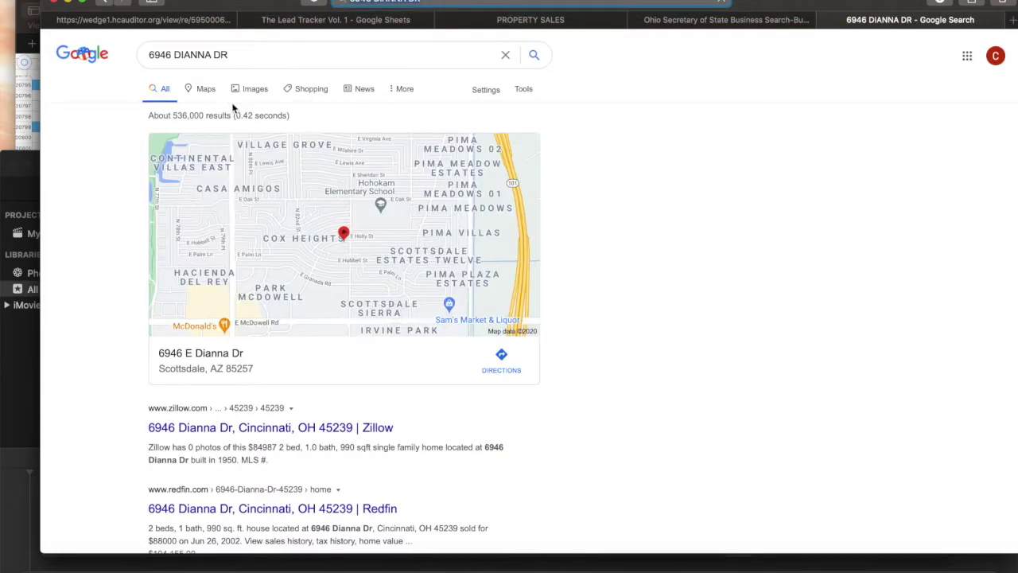
{"action": "scroll", "coordinate": [245, 430], "scroll_direction": "down", "scroll_amount": 3}
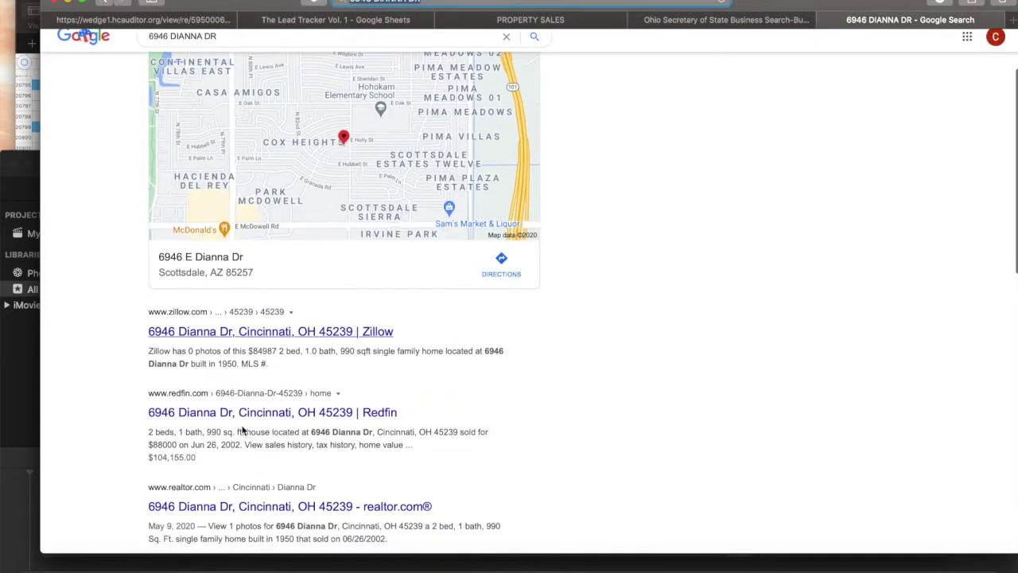
{"action": "left_click", "coordinate": [318, 331]}
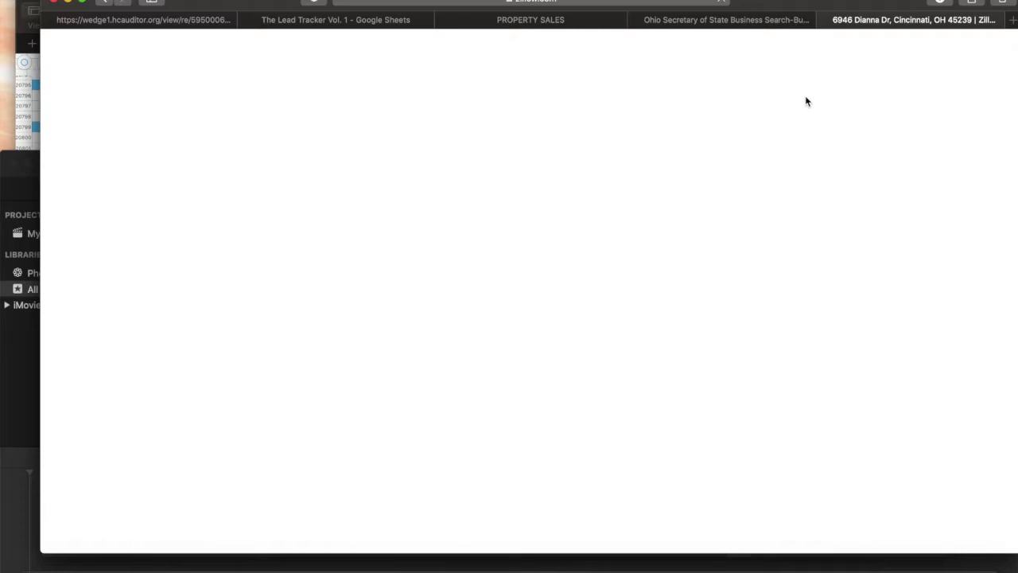
{"action": "left_click", "coordinate": [760, 19]}
{"action": "left_click", "coordinate": [915, 24]}
{"action": "left_click", "coordinate": [348, 22]}
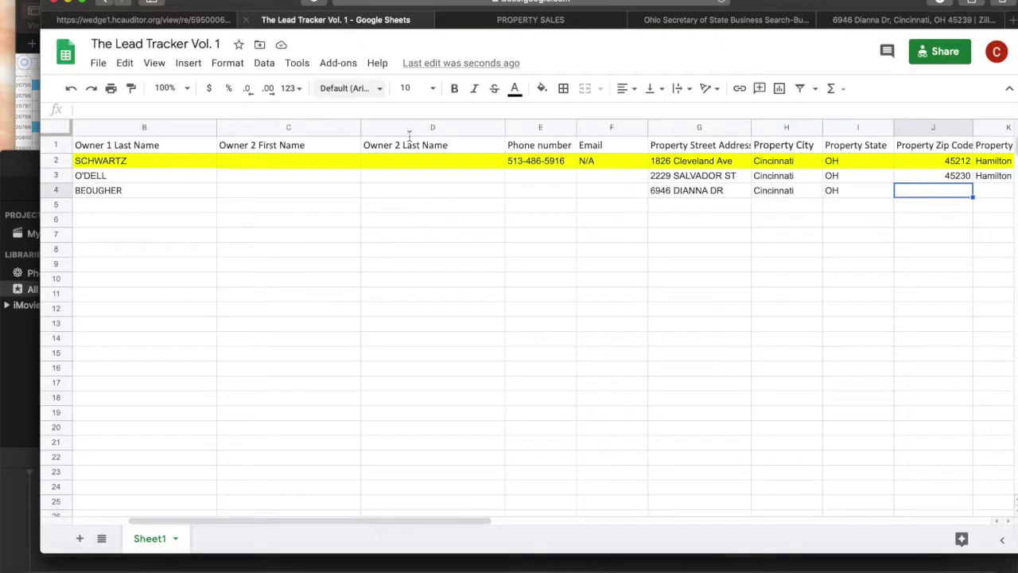
Enter ZIP 45239 in J4 and Hamilton as the county in K4, moving on to Purchase Price.
{"action": "left_click", "coordinate": [221, 112]}
{"action": "type", "text": "452"}
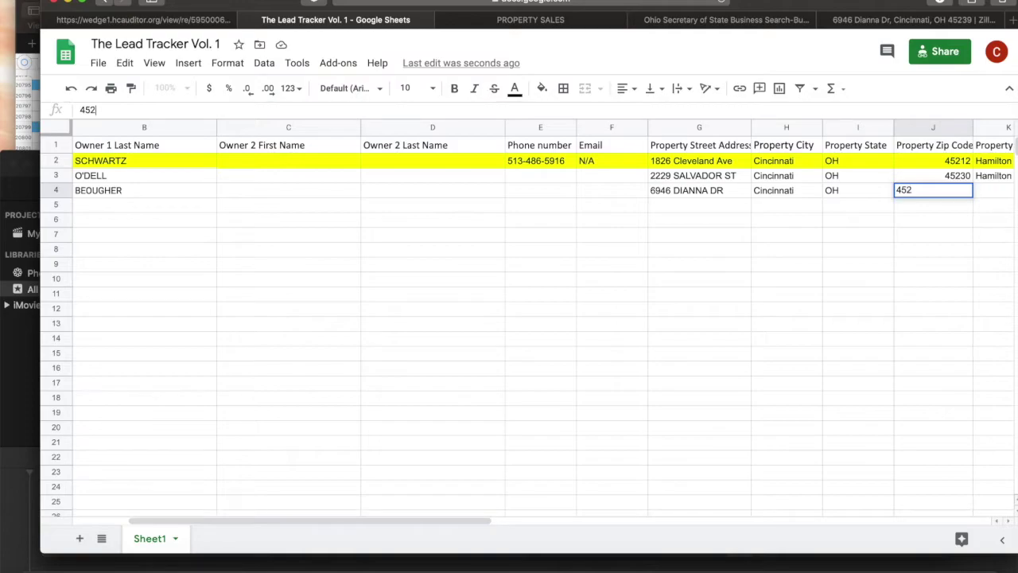
{"action": "type", "text": "39"}
{"action": "left_click", "coordinate": [641, 191]}
{"action": "key", "text": "Right"}
{"action": "key", "text": "Right"}
{"action": "key", "text": "Right"}
{"action": "key", "text": "Right"}
{"action": "key", "text": "Right"}
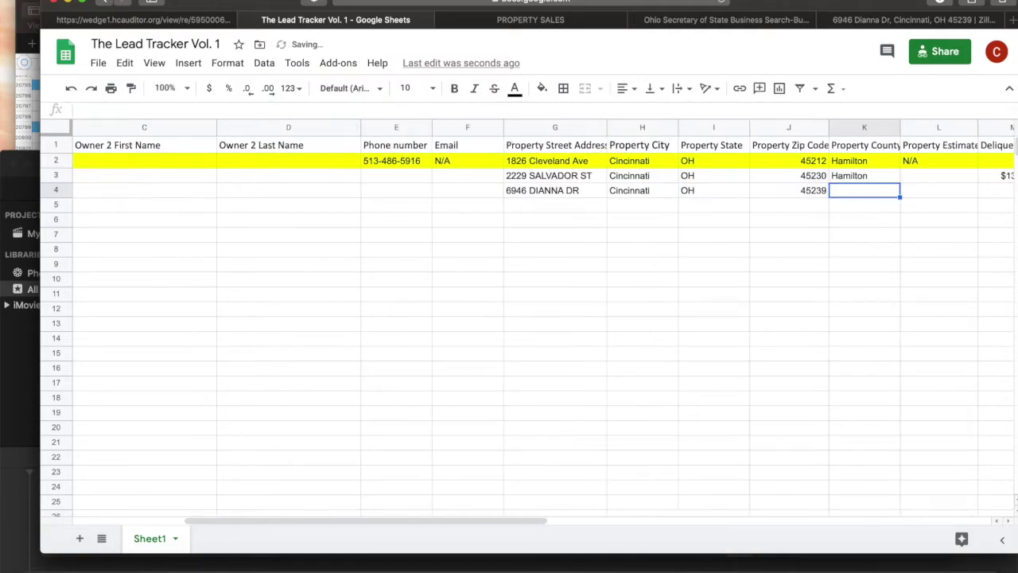
{"action": "type", "text": "hamilton"}
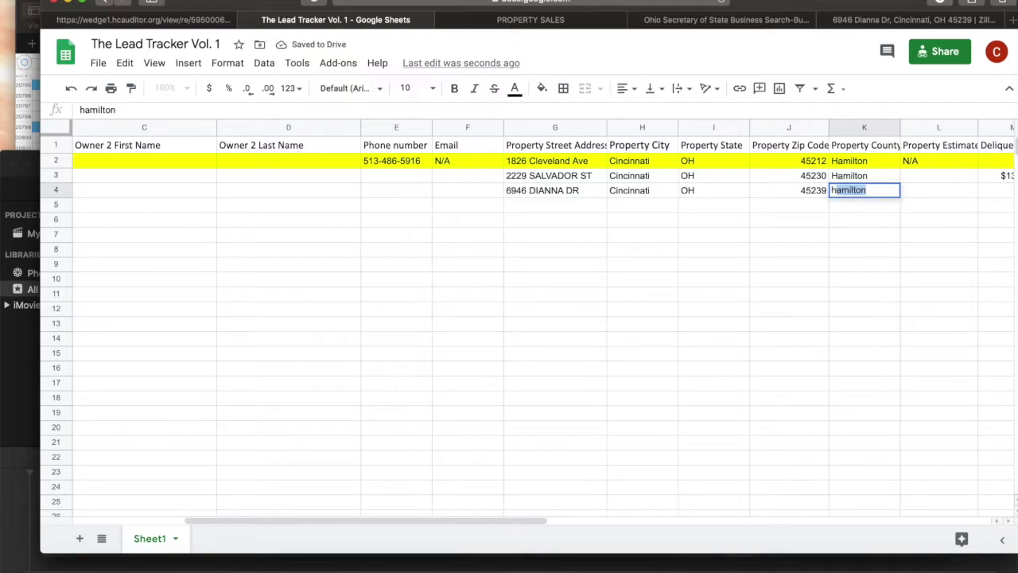
{"action": "key", "text": "Tab"}
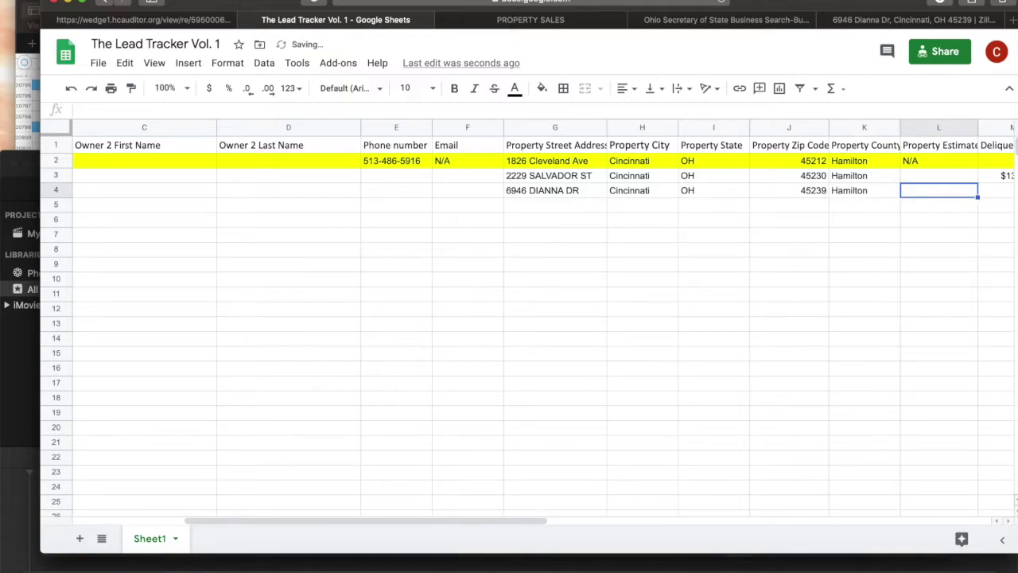
{"action": "key", "text": "Right"}
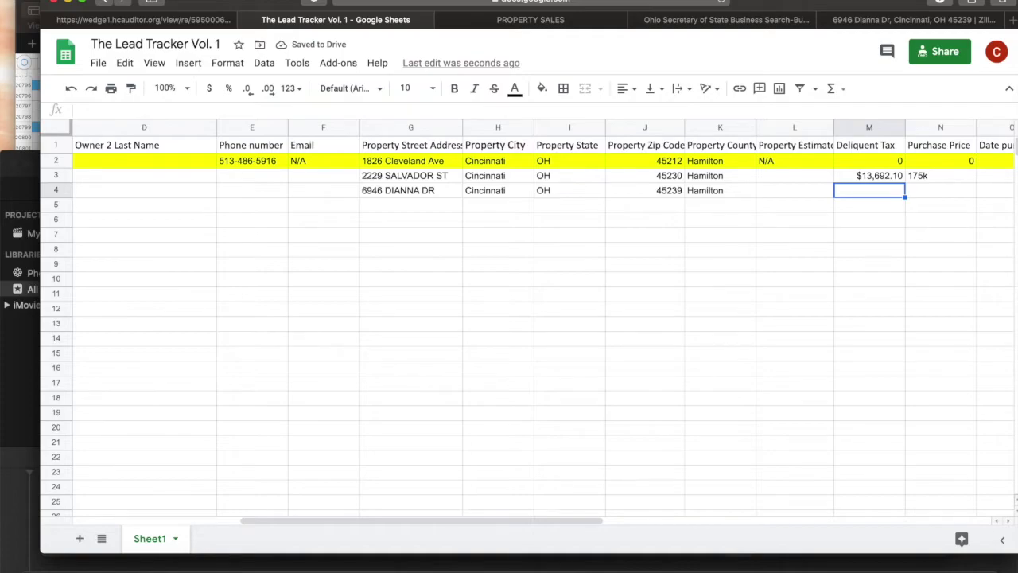
{"action": "key", "text": "Right"}
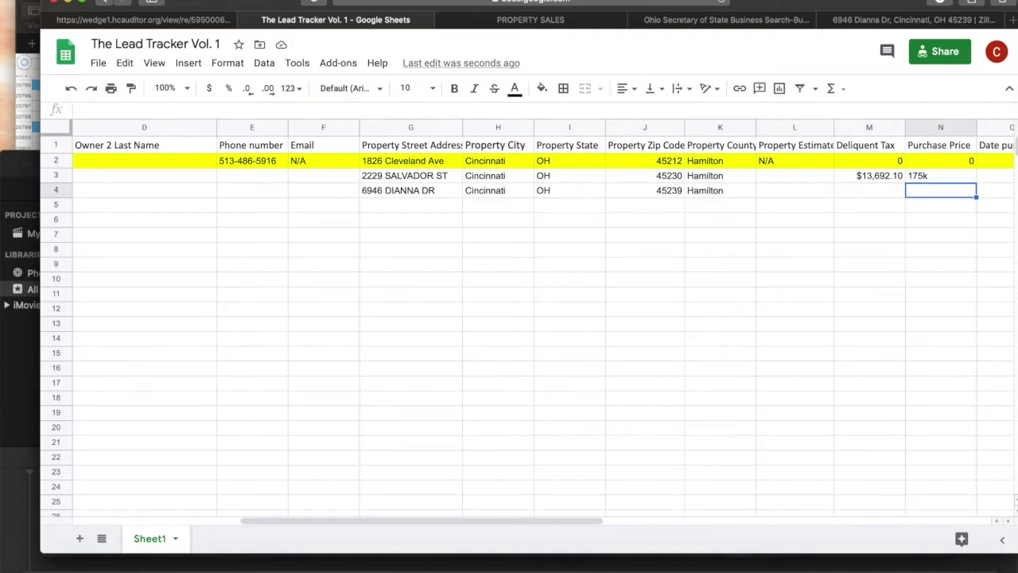
Check the auditor and Zillow records, then enter a purchase price of 88k in N4.
{"action": "left_click", "coordinate": [195, 22]}
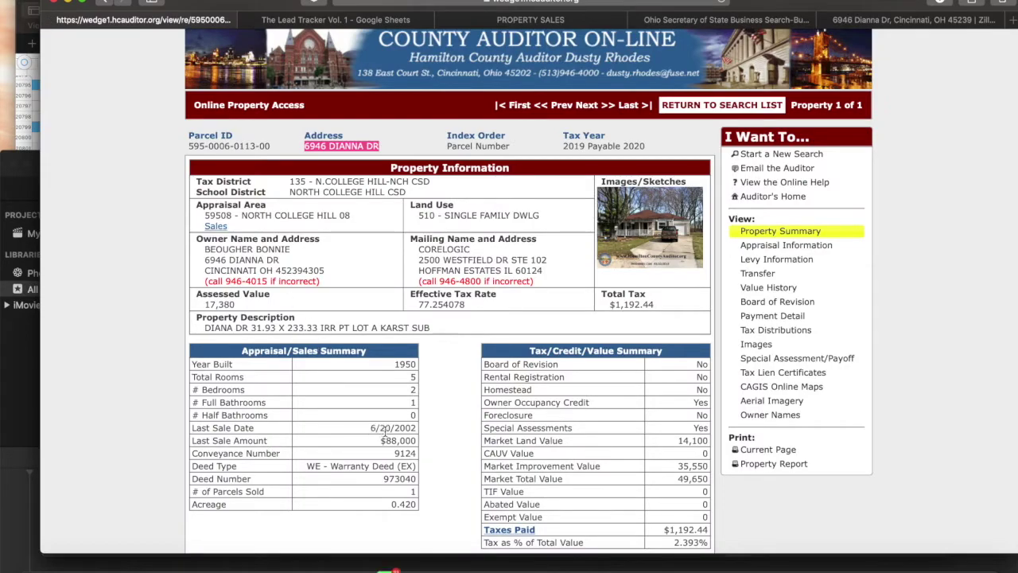
{"action": "left_click", "coordinate": [867, 20]}
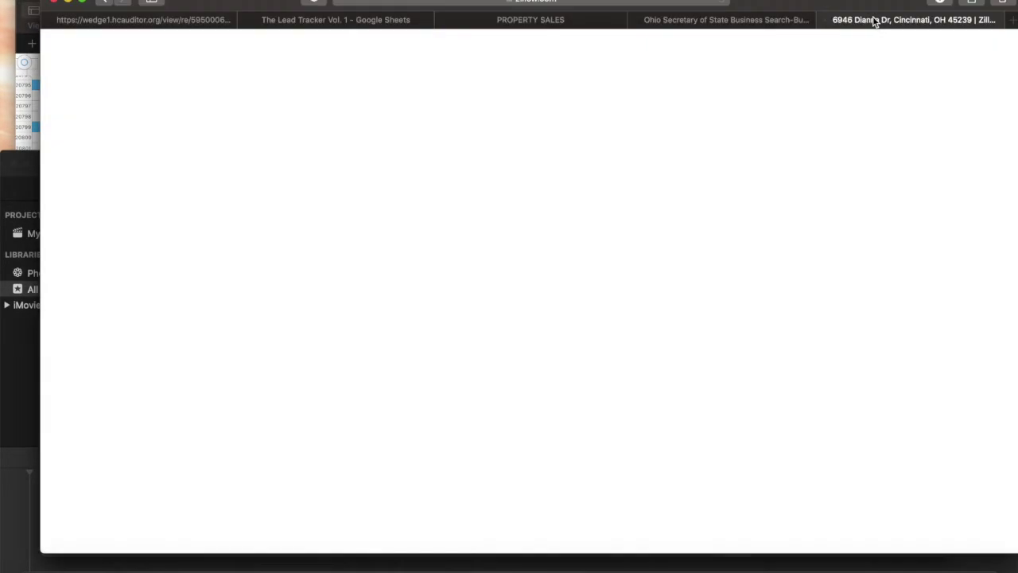
{"action": "left_click", "coordinate": [398, 20]}
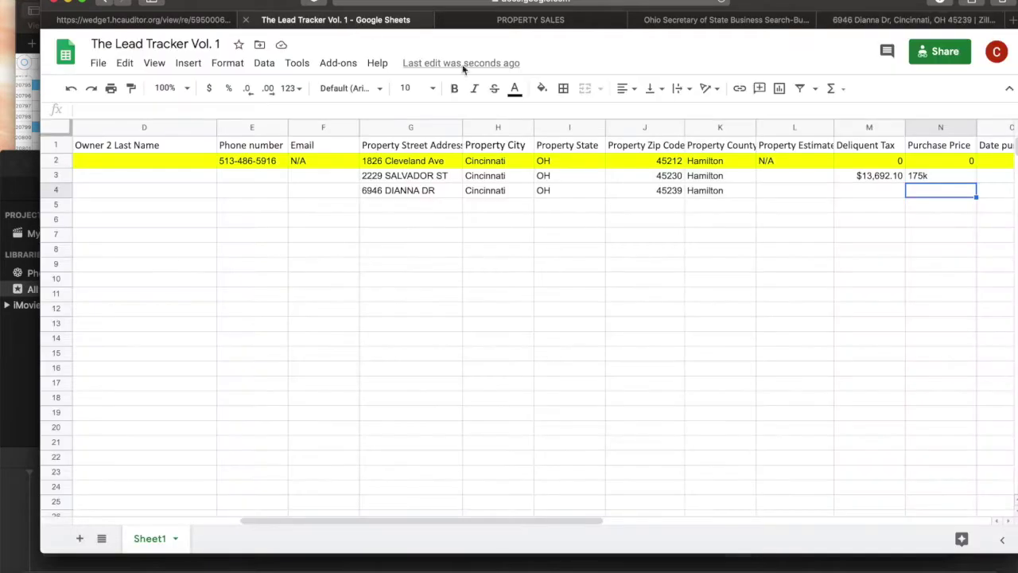
{"action": "type", "text": "88k"}
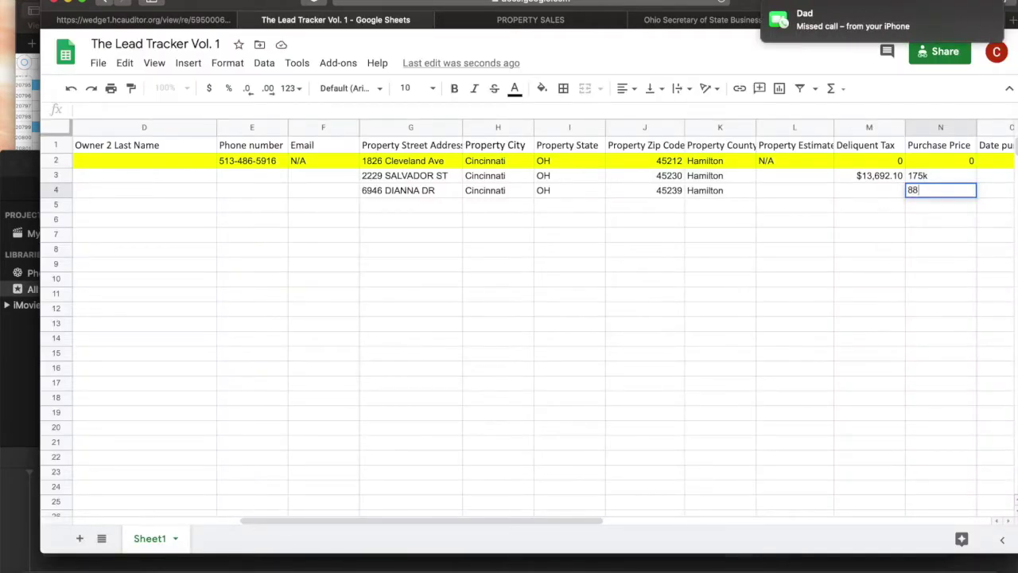
{"action": "key", "text": "Tab"}
Enter purchase year 2002 in O4 and move along row 4 toward Deliquent Tax.
{"action": "type", "text": "2002"}
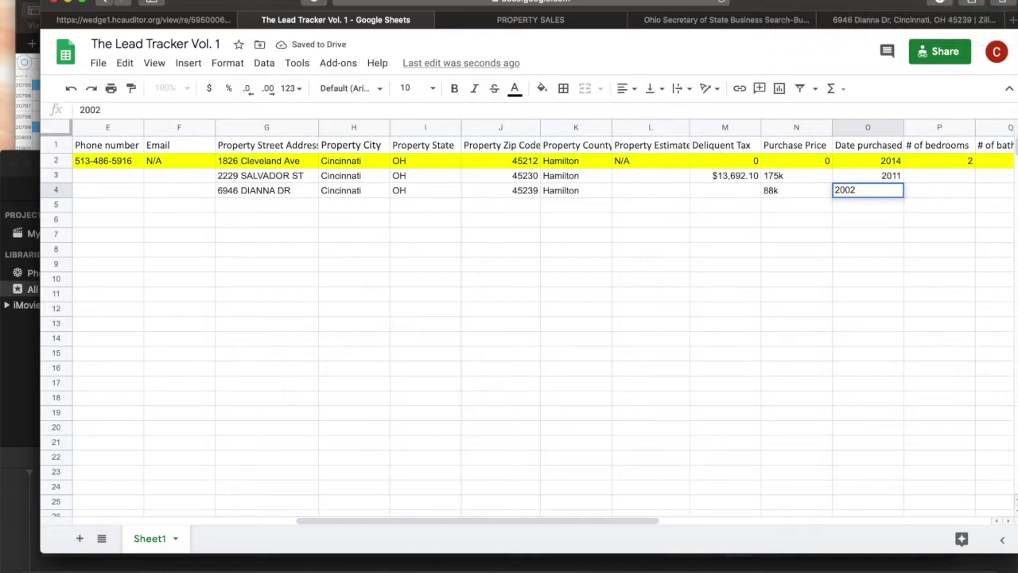
{"action": "key", "text": "Tab"}
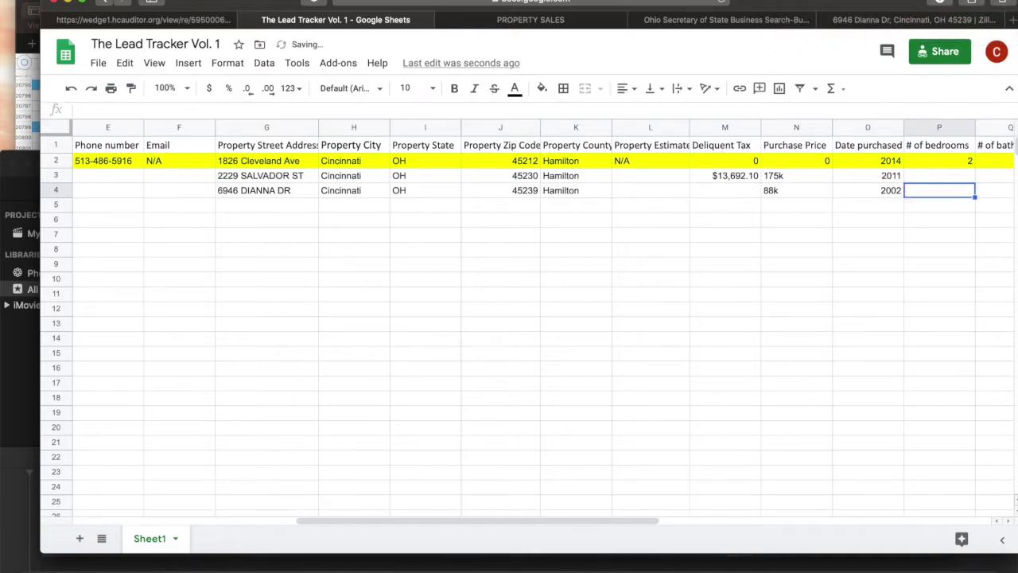
{"action": "key", "text": "Tab"}
{"action": "key", "text": "Tab"}
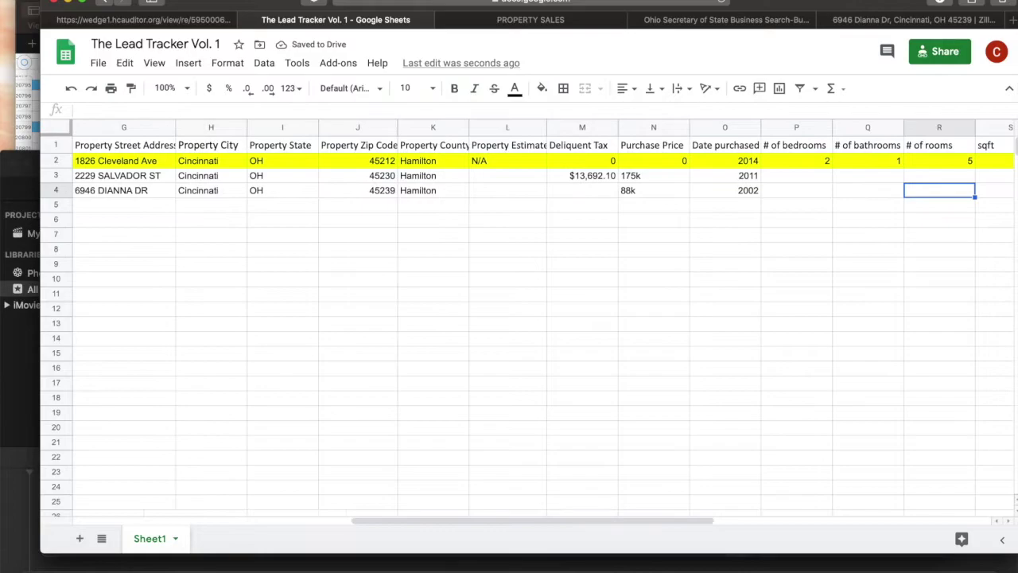
{"action": "key", "text": "Tab"}
{"action": "key", "text": "Tab"}
{"action": "key", "text": "Tab"}
{"action": "key", "text": "Tab"}
{"action": "key", "text": "Tab"}
{"action": "key", "text": "Tab"}
{"action": "key", "text": "Tab"}
{"action": "key", "text": "Tab"}
{"action": "key", "text": "Tab"}
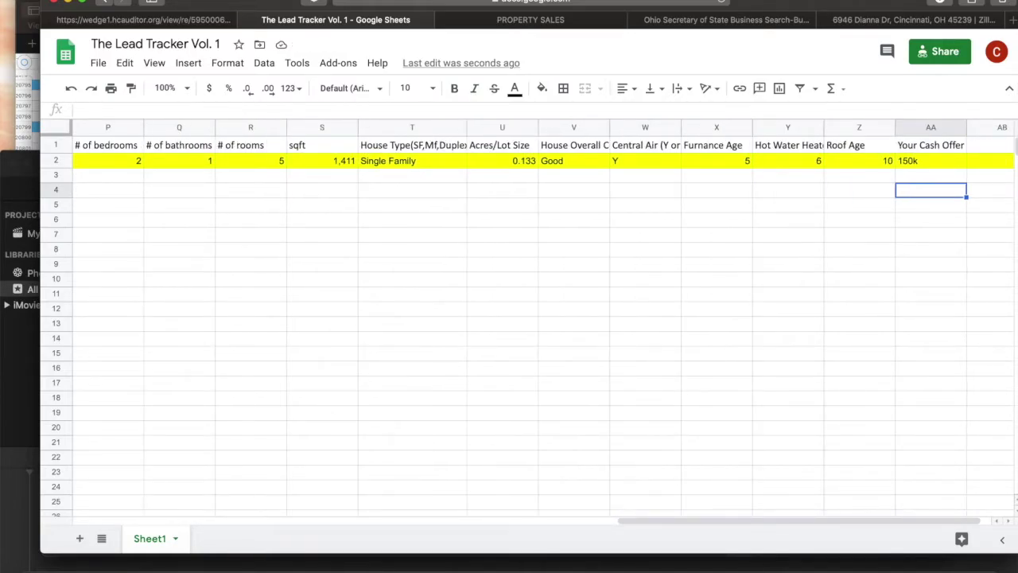
{"action": "key", "text": "Tab"}
{"action": "key", "text": "Left"}
{"action": "key", "text": "Left"}
{"action": "key", "text": "Left"}
{"action": "key", "text": "Left"}
{"action": "key", "text": "Left"}
{"action": "key", "text": "Left"}
{"action": "key", "text": "Left"}
{"action": "key", "text": "Left"}
{"action": "key", "text": "Left"}
{"action": "key", "text": "Left"}
{"action": "key", "text": "Left"}
{"action": "key", "text": "Left"}
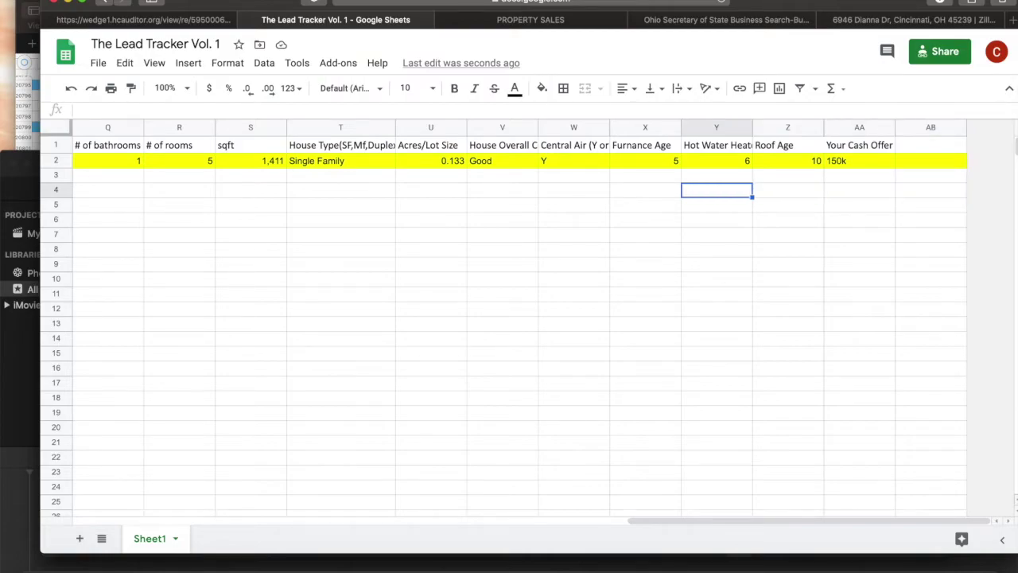
{"action": "key", "text": "Left"}
{"action": "key", "text": "Left"}
{"action": "key", "text": "Left"}
{"action": "key", "text": "Left"}
{"action": "key", "text": "Left"}
{"action": "key", "text": "Left"}
{"action": "key", "text": "Left"}
{"action": "key", "text": "Left"}
{"action": "key", "text": "Left"}
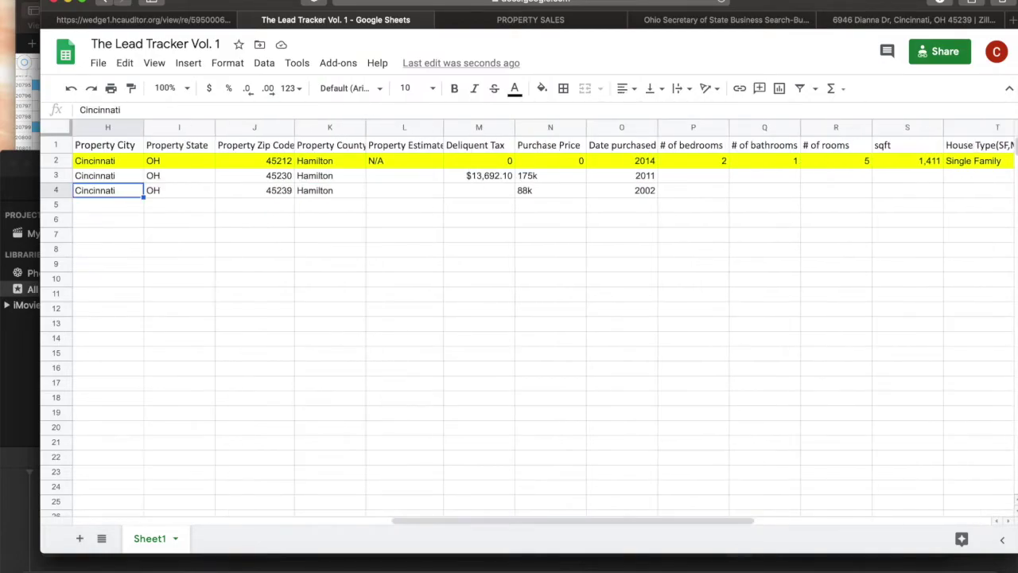
{"action": "key", "text": "Right"}
{"action": "key", "text": "Right"}
{"action": "key", "text": "Right"}
{"action": "key", "text": "Right"}
{"action": "key", "text": "Right"}
{"action": "key", "text": "Right"}
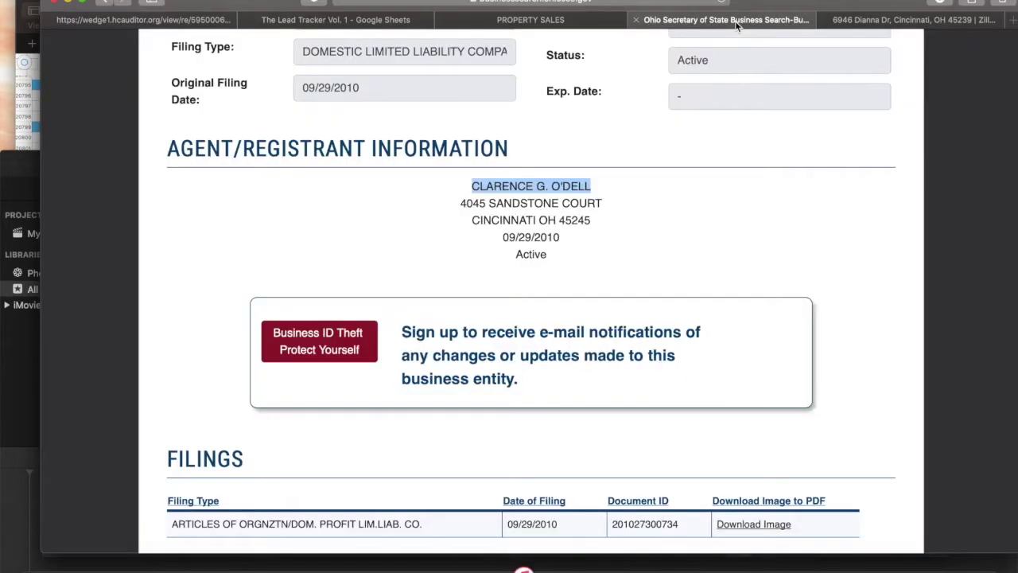
{"action": "left_click", "coordinate": [714, 22]}
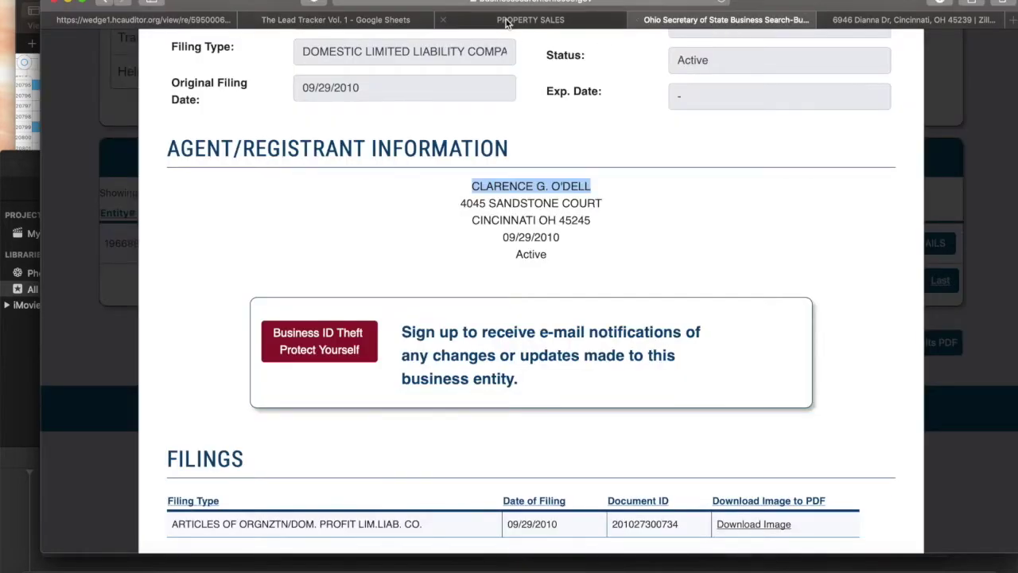
{"action": "left_click", "coordinate": [505, 21]}
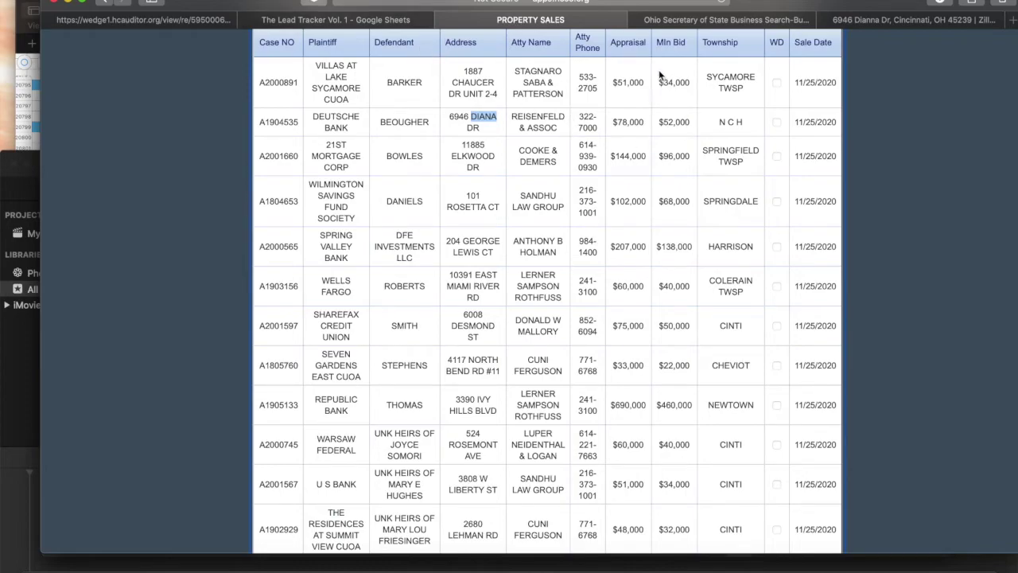
{"action": "left_click", "coordinate": [688, 125]}
{"action": "left_click_drag", "start_coordinate": [665, 120], "coordinate": [659, 121]}
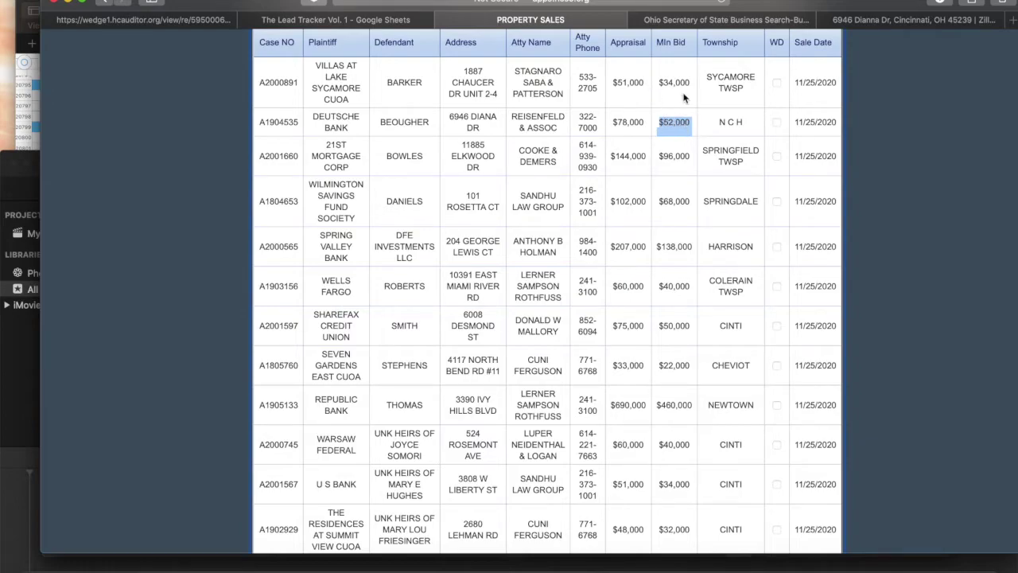
{"action": "left_click", "coordinate": [700, 21]}
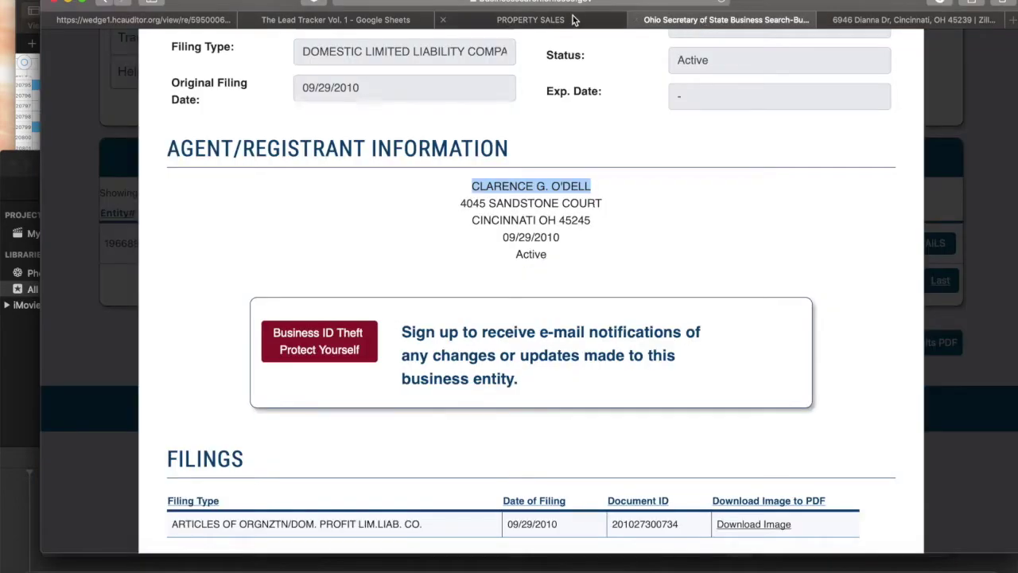
{"action": "left_click", "coordinate": [575, 21]}
{"action": "left_click", "coordinate": [378, 23]}
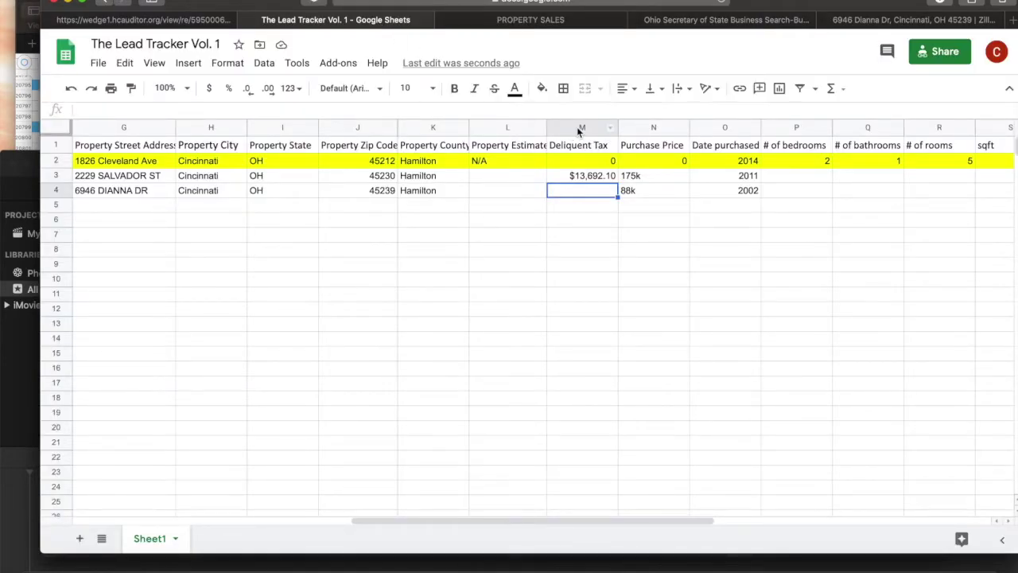
Insert an empty column to the right of the Property Estimate column (L).
{"action": "left_click", "coordinate": [532, 127]}
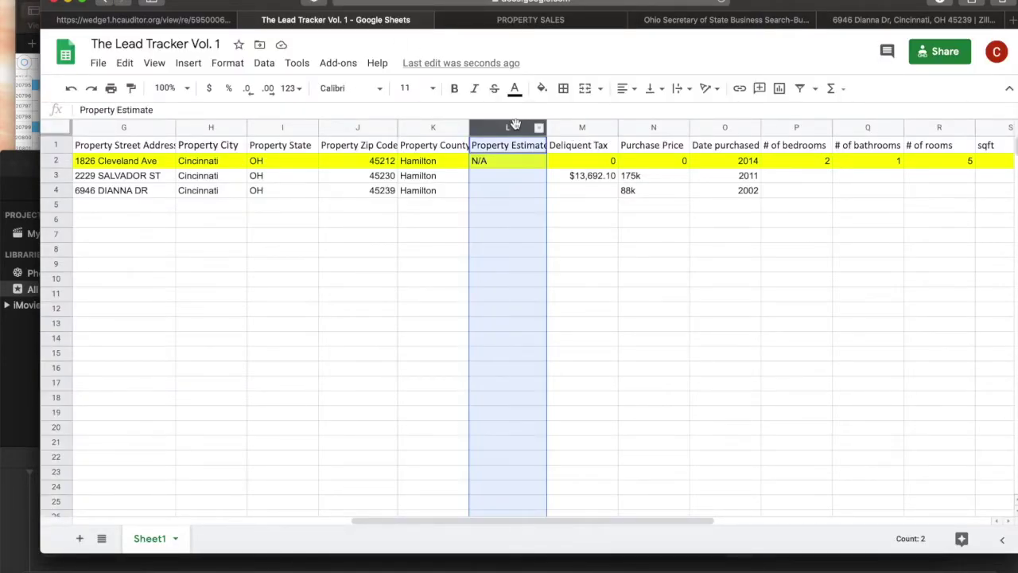
{"action": "left_click", "coordinate": [188, 63]}
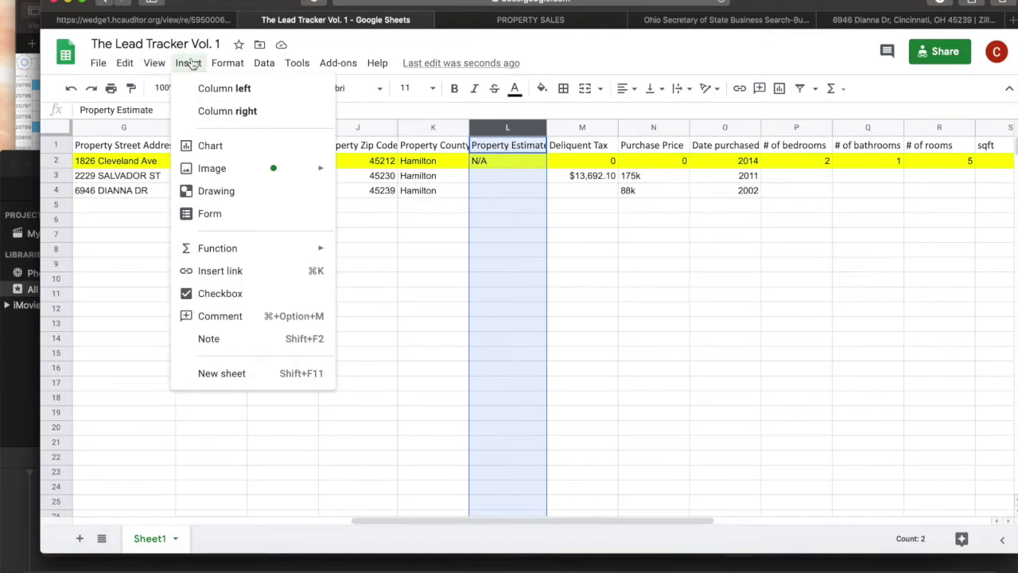
{"action": "mouse_move", "coordinate": [228, 63]}
{"action": "mouse_move", "coordinate": [188, 63]}
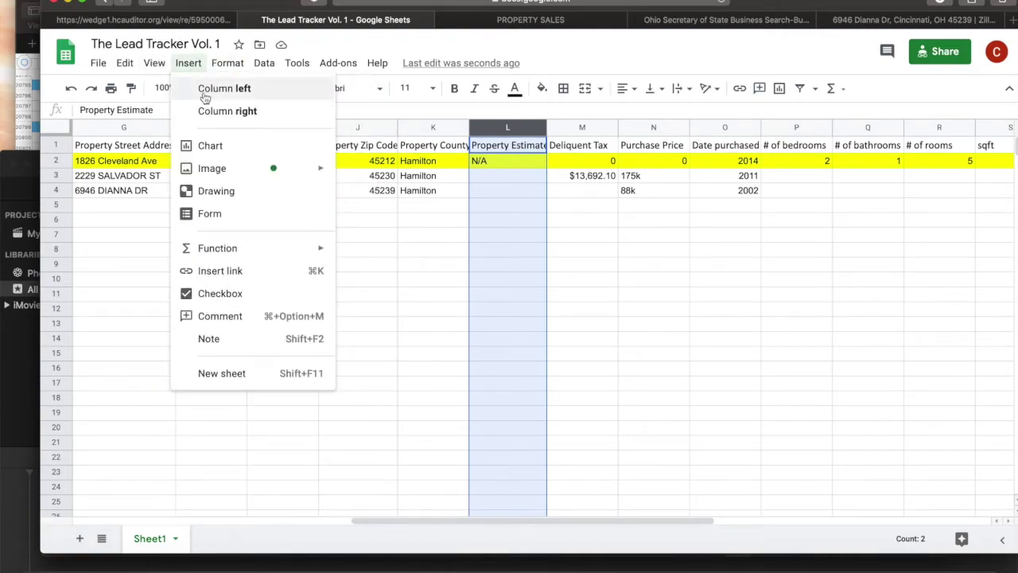
{"action": "key", "text": "Return"}
Title the new column M1 'Min Bid' and start editing M4.
{"action": "left_click", "coordinate": [577, 146]}
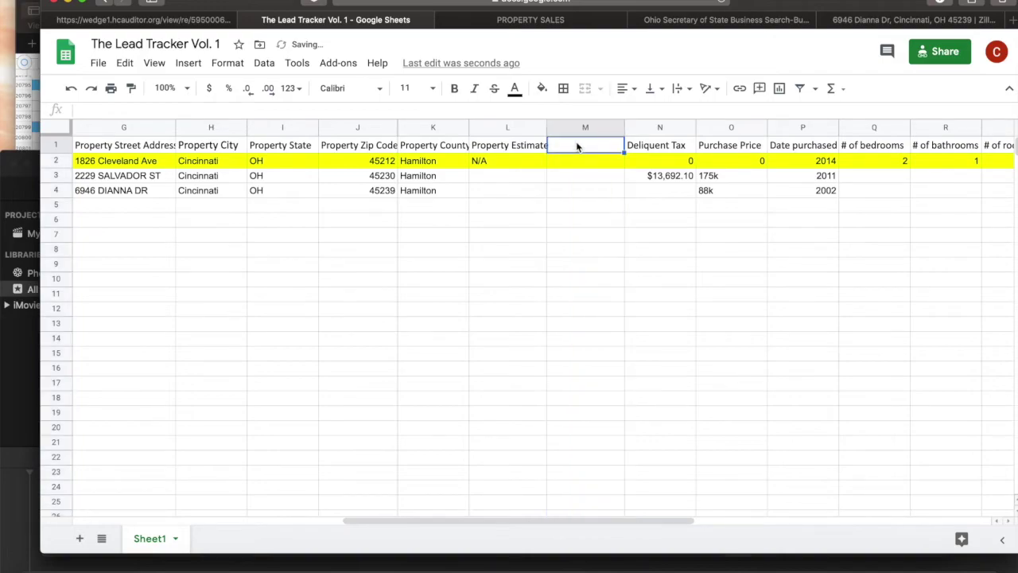
{"action": "type", "text": "Min"}
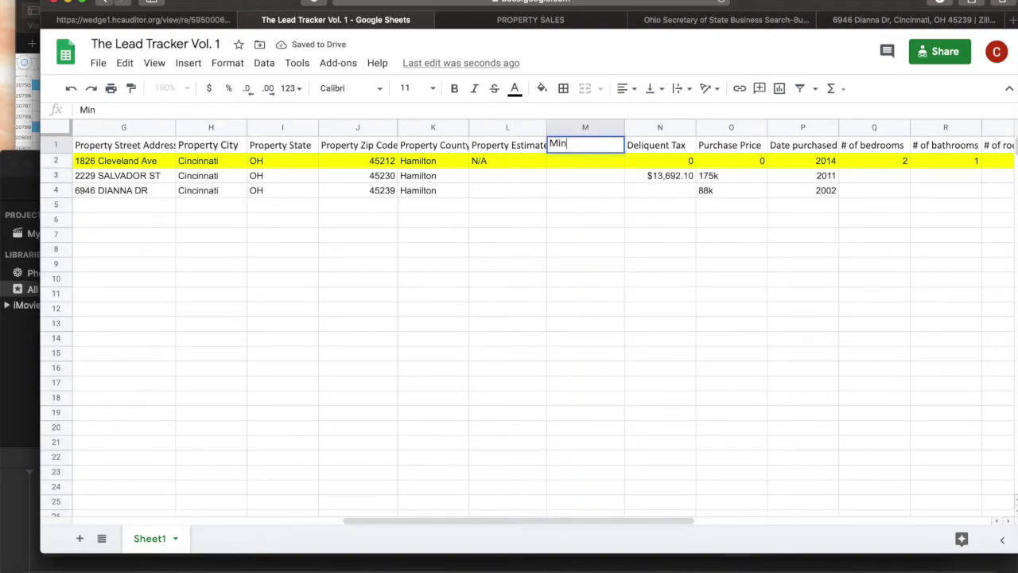
{"action": "type", "text": " Bid"}
{"action": "left_click", "coordinate": [591, 175]}
{"action": "left_click", "coordinate": [595, 195]}
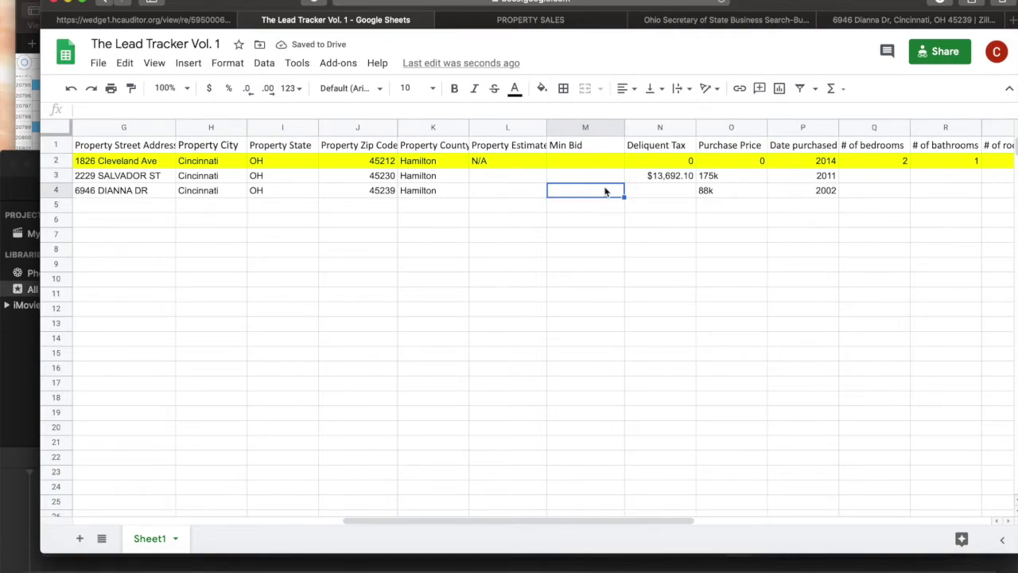
{"action": "double_click", "coordinate": [593, 194]}
{"action": "left_click", "coordinate": [579, 20]}
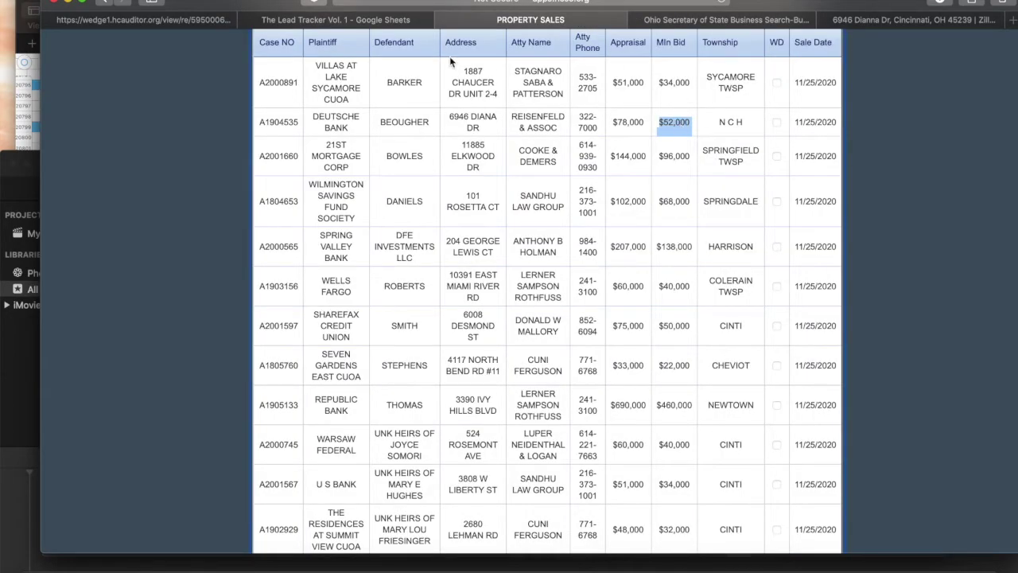
{"action": "left_click", "coordinate": [366, 19]}
{"action": "type", "text": "52k"}
{"action": "left_click", "coordinate": [635, 204]}
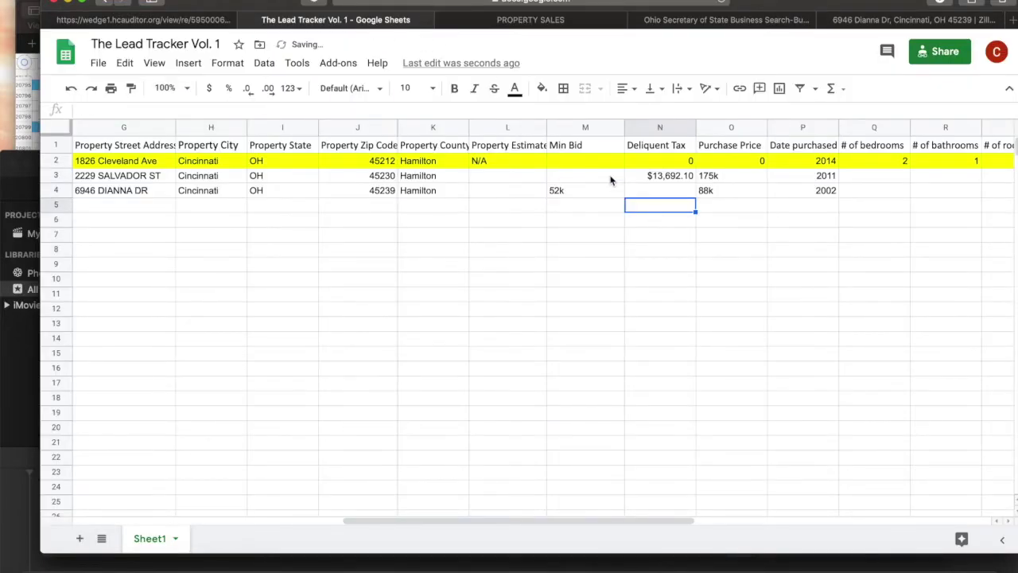
Compare the sales listing against the 52k Min Bid in row 4 of the sheet.
{"action": "left_click", "coordinate": [579, 21]}
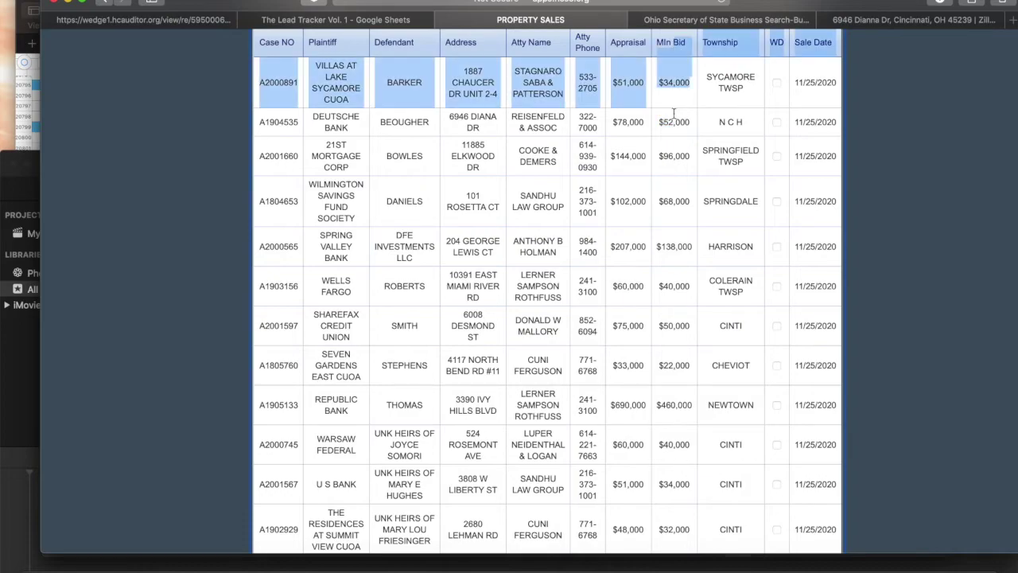
{"action": "left_click", "coordinate": [404, 23]}
{"action": "left_click", "coordinate": [590, 195]}
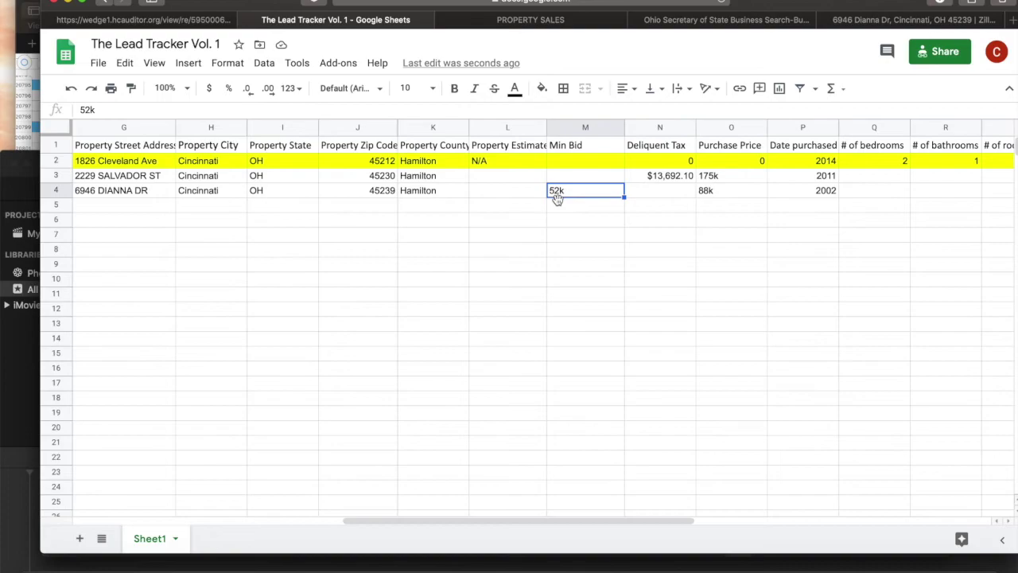
{"action": "scroll", "coordinate": [521, 203], "scroll_direction": "left", "scroll_amount": 6}
{"action": "scroll", "coordinate": [521, 202], "scroll_direction": "right", "scroll_amount": 12}
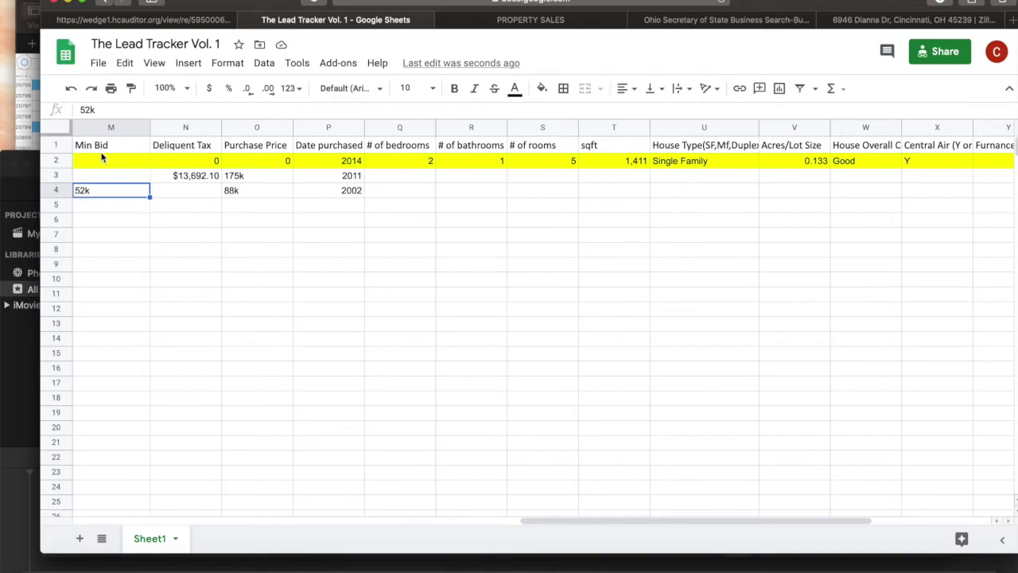
{"action": "scroll", "coordinate": [177, 197], "scroll_direction": "left", "scroll_amount": 6}
{"action": "scroll", "coordinate": [268, 195], "scroll_direction": "down", "scroll_amount": 1}
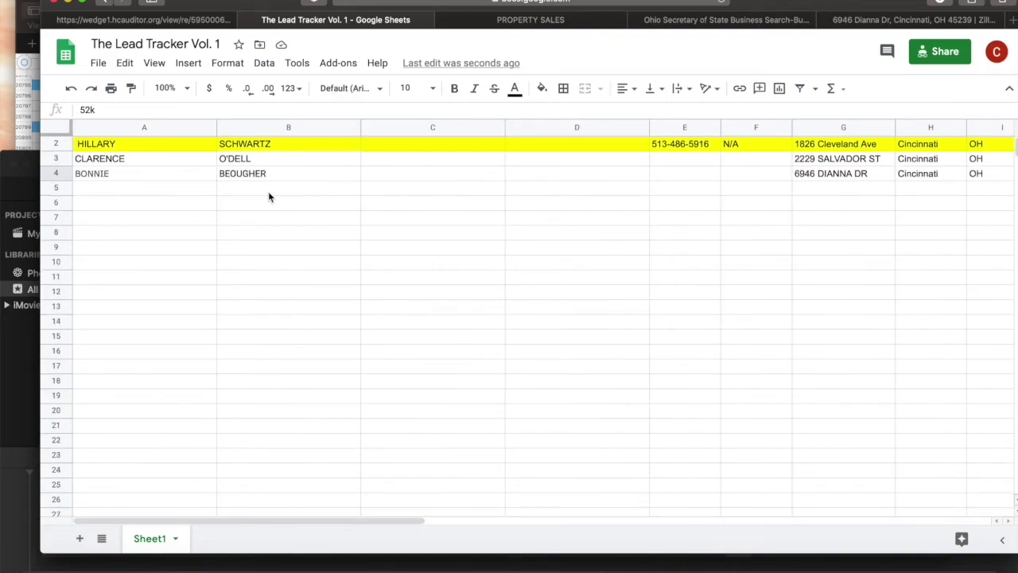
{"action": "scroll", "coordinate": [280, 205], "scroll_direction": "up", "scroll_amount": 1}
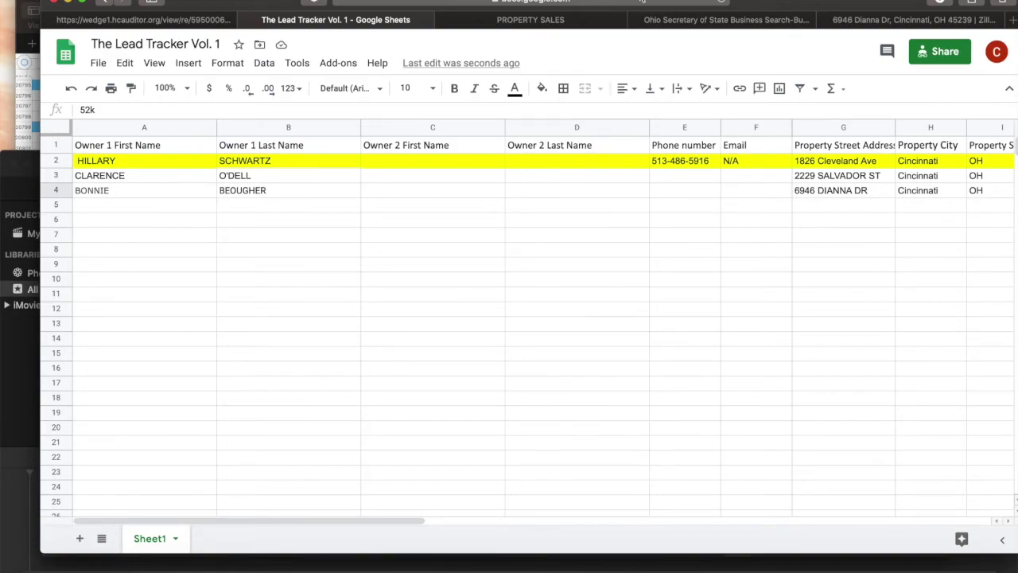
{"action": "left_click", "coordinate": [551, 28]}
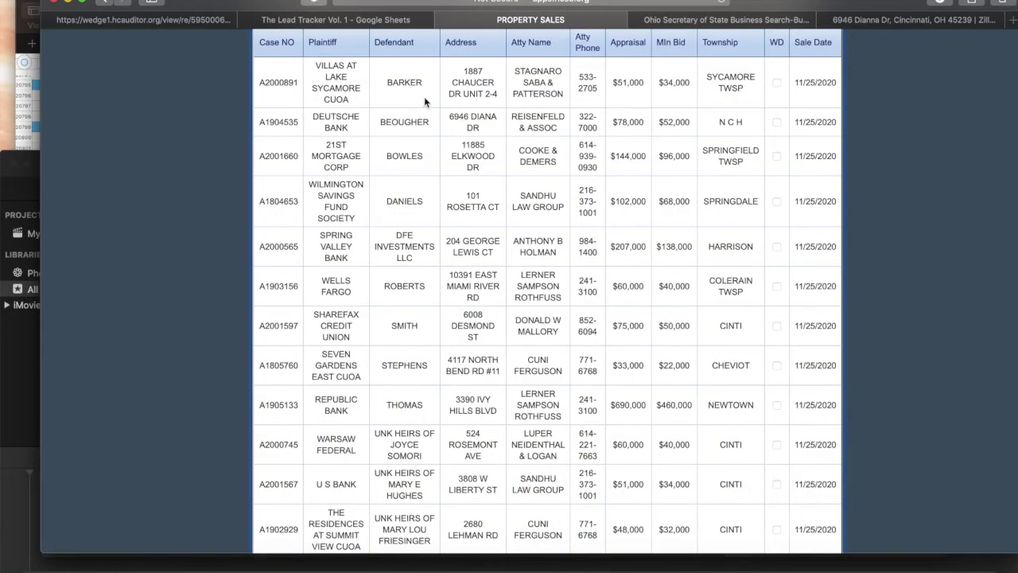
Reload the sheriff's property sales listings, confirming the form resend.
{"action": "triple_click", "coordinate": [551, 118]}
{"action": "left_click", "coordinate": [598, 98]}
{"action": "left_click", "coordinate": [380, 25]}
{"action": "left_click", "coordinate": [474, 19]}
{"action": "left_click", "coordinate": [653, 106]}
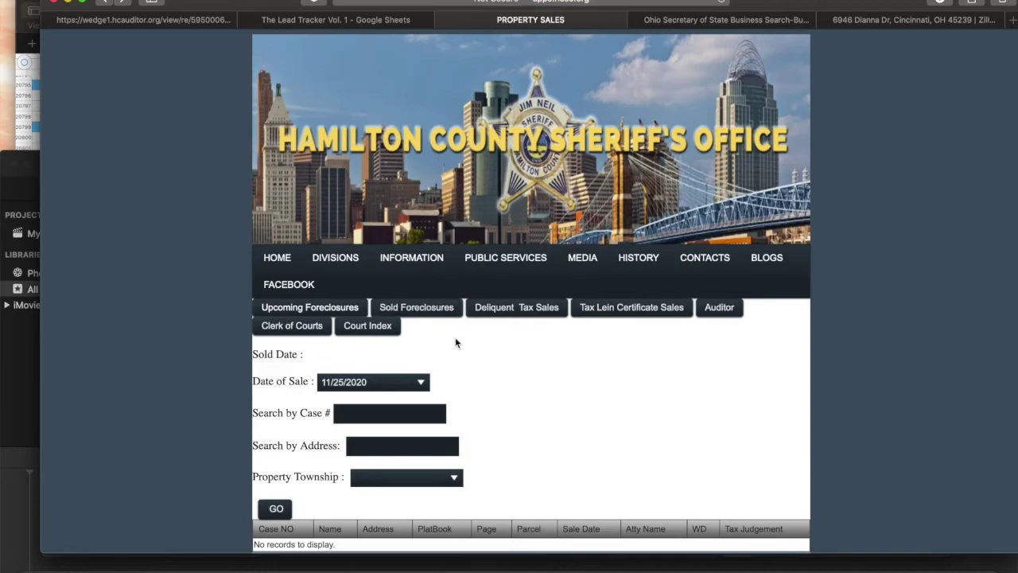
Choose 12/9/2020 as the Date of Sale to list that day's foreclosure sales.
{"action": "left_click", "coordinate": [370, 380]}
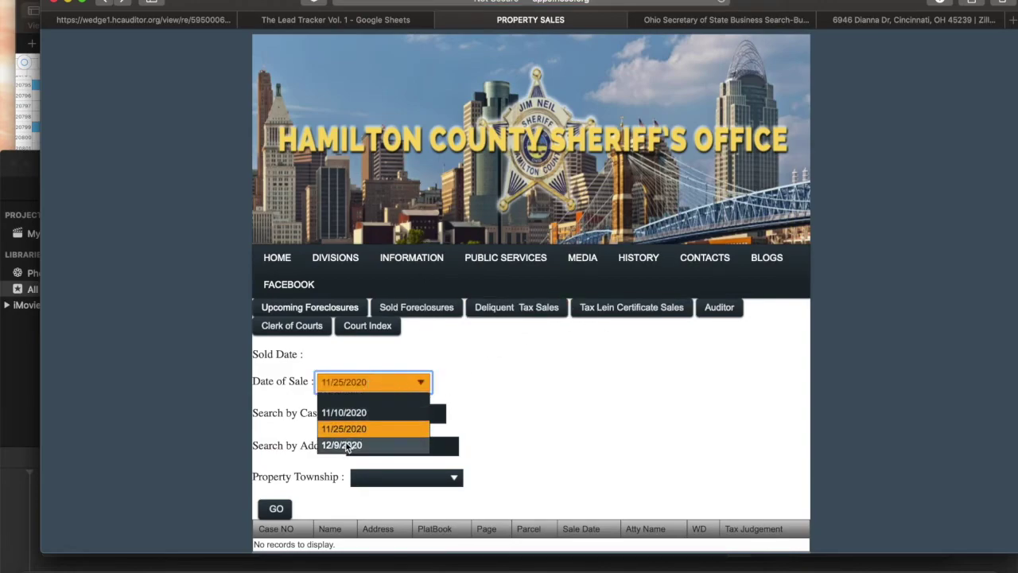
{"action": "left_click", "coordinate": [334, 445]}
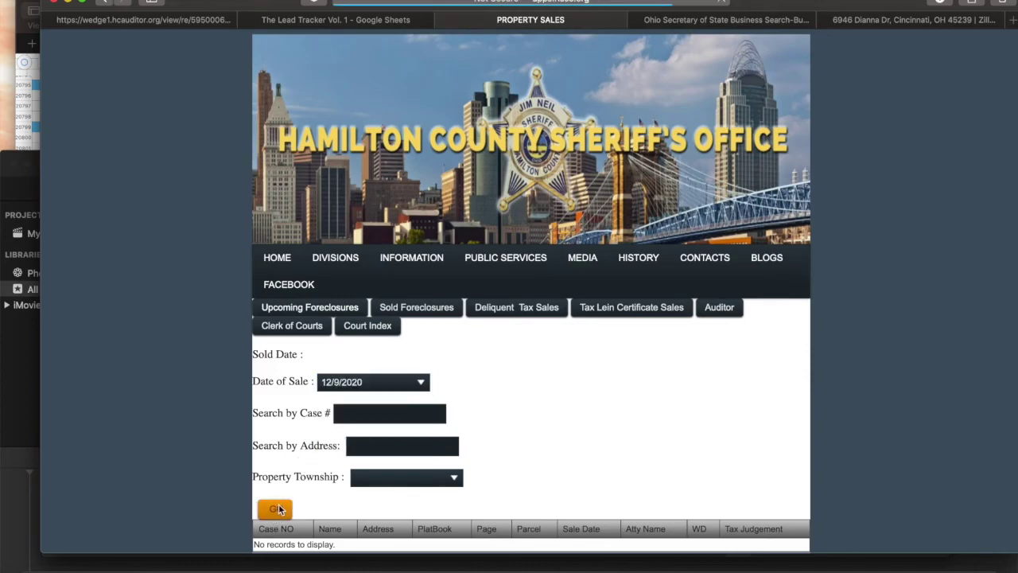
{"action": "scroll", "coordinate": [485, 414], "scroll_direction": "down", "scroll_amount": 2}
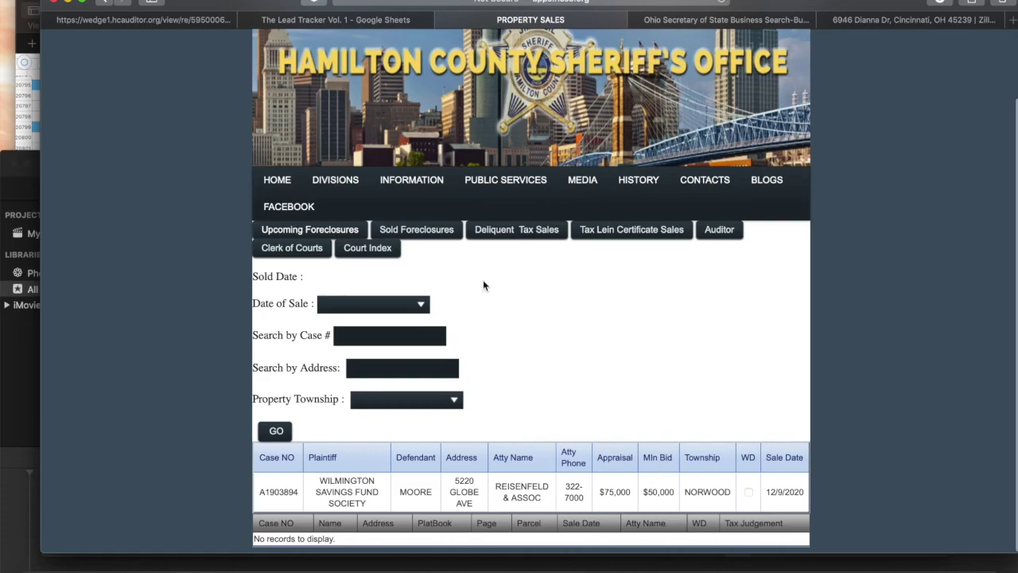
{"action": "left_click", "coordinate": [385, 20]}
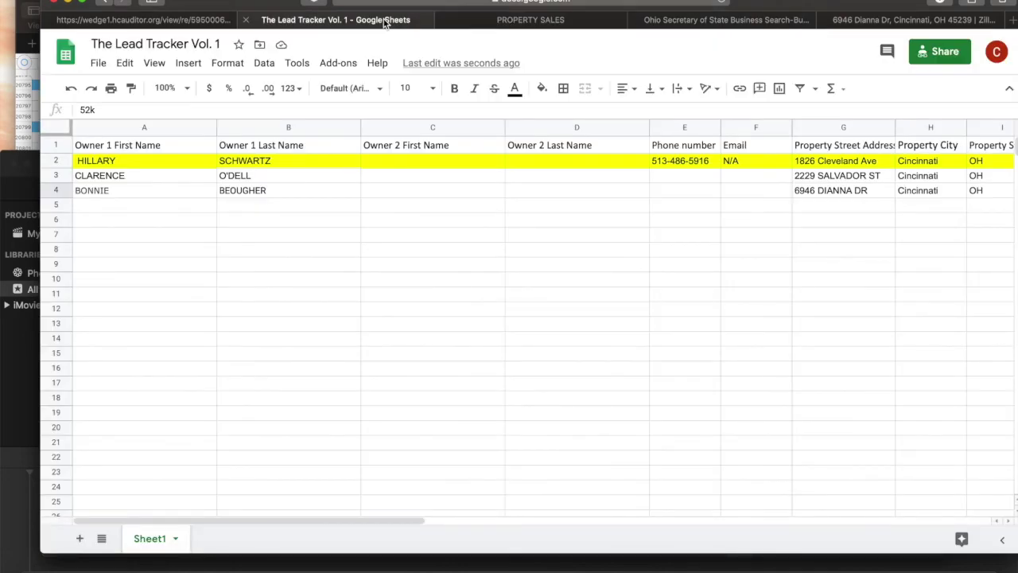